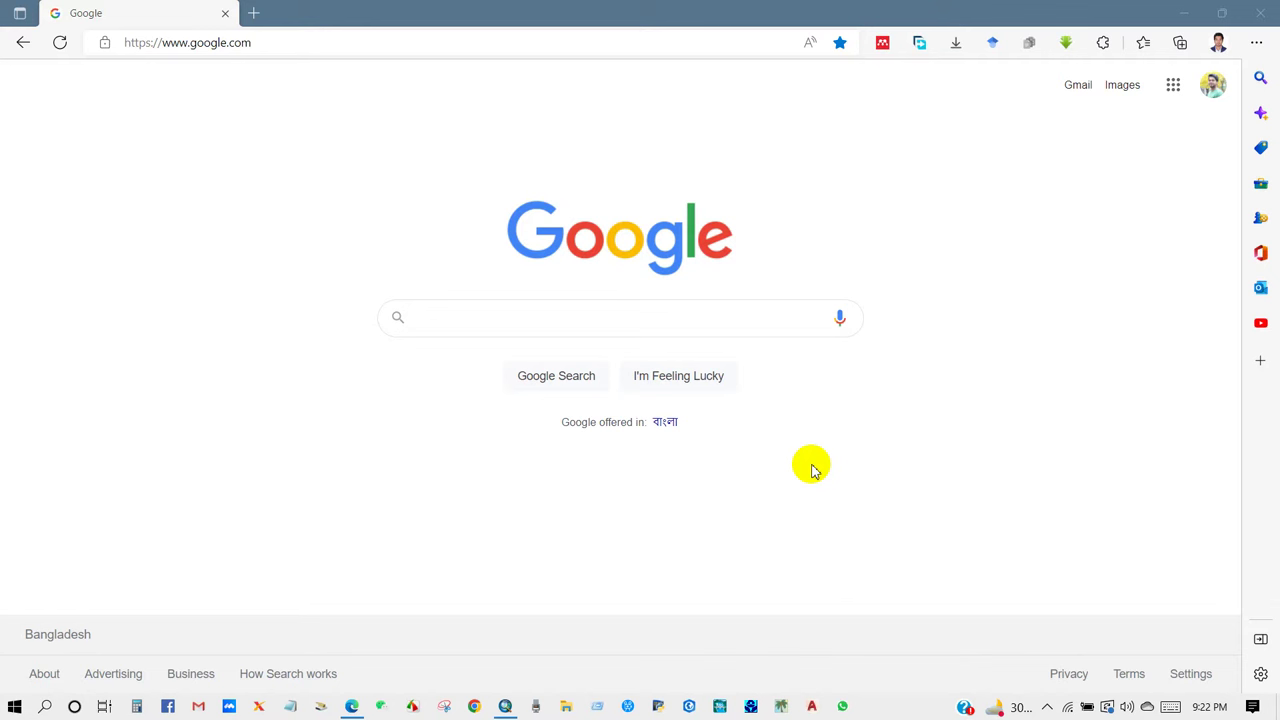
Step: Search Google for 'usgs earth explorer' and open the USGS EarthExplorer website
{"action": "left_click", "coordinate": [504, 703]}
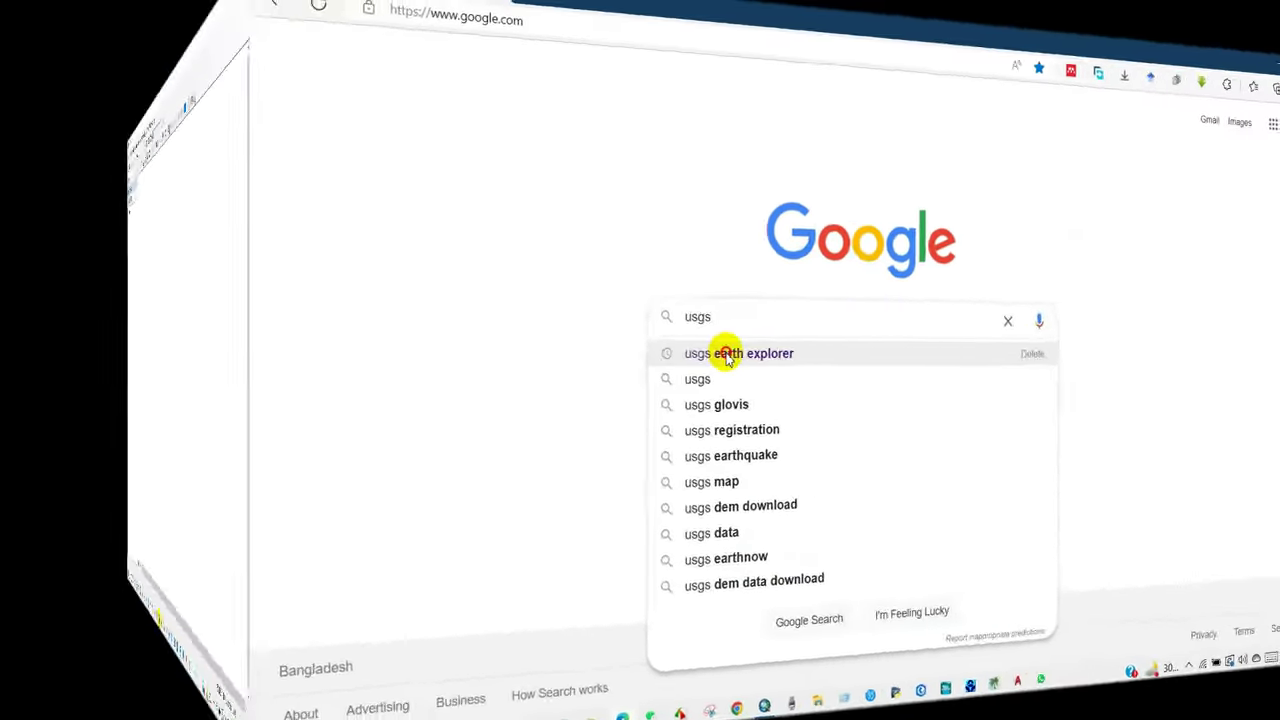
{"action": "left_click", "coordinate": [960, 355]}
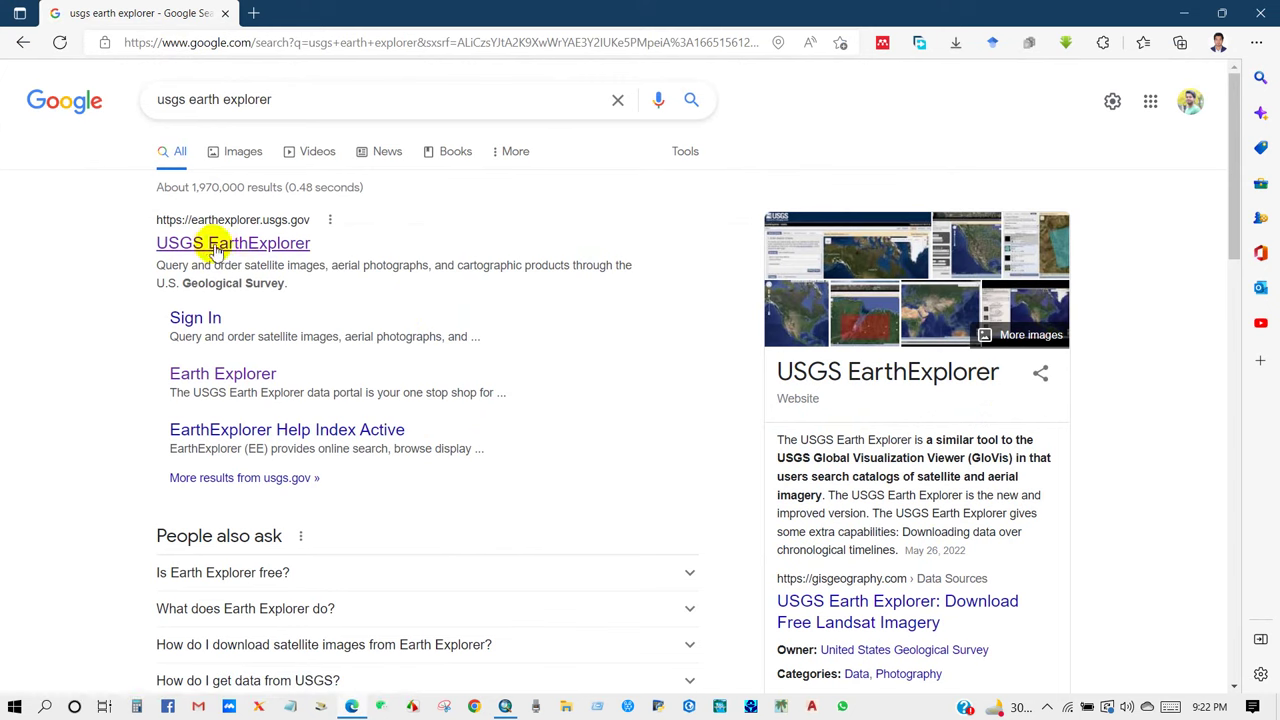
{"action": "left_click", "coordinate": [230, 245]}
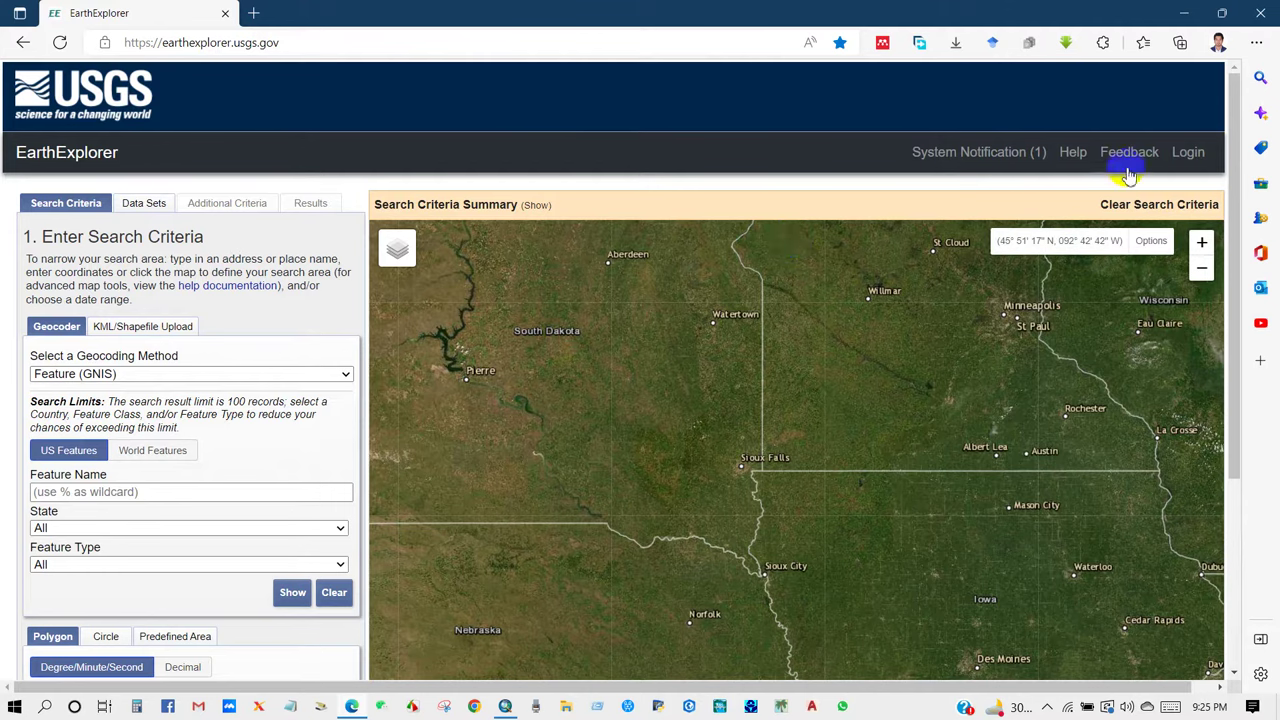
Step: Sign in to the EarthExplorer account with the saved credentials
{"action": "left_click", "coordinate": [1187, 156]}
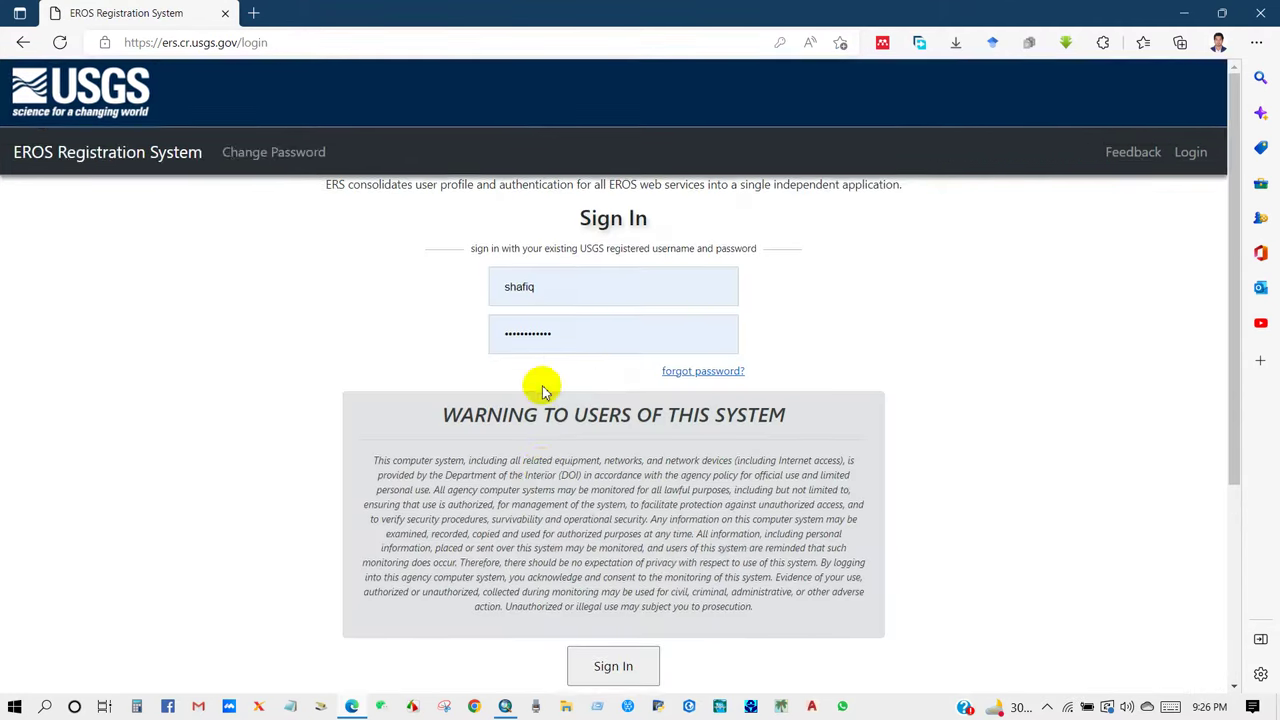
{"action": "scroll", "coordinate": [543, 390], "scroll_direction": "down", "scroll_amount": 2}
{"action": "left_click", "coordinate": [606, 480]}
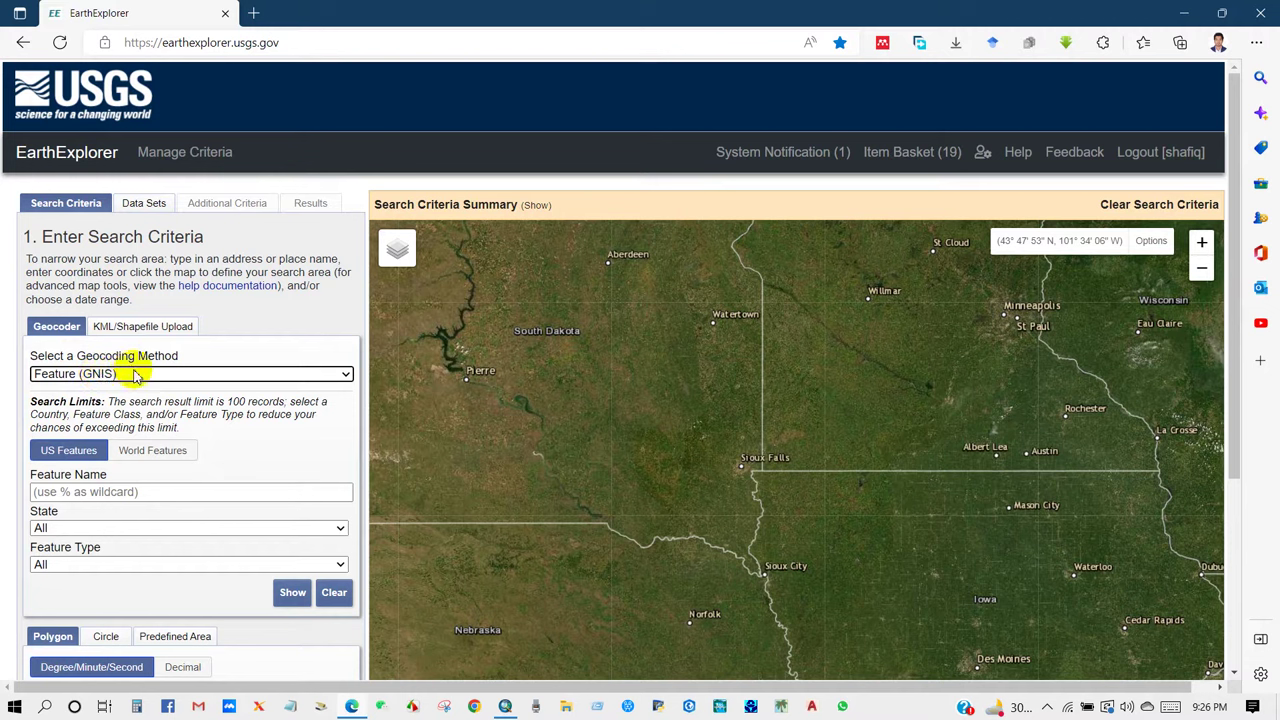
Step: Geocode 'Bangladesh' by Address/Place, adding its coordinate (23.6850, 90.3563) to the area
{"action": "left_click", "coordinate": [134, 374]}
{"action": "left_click", "coordinate": [57, 408]}
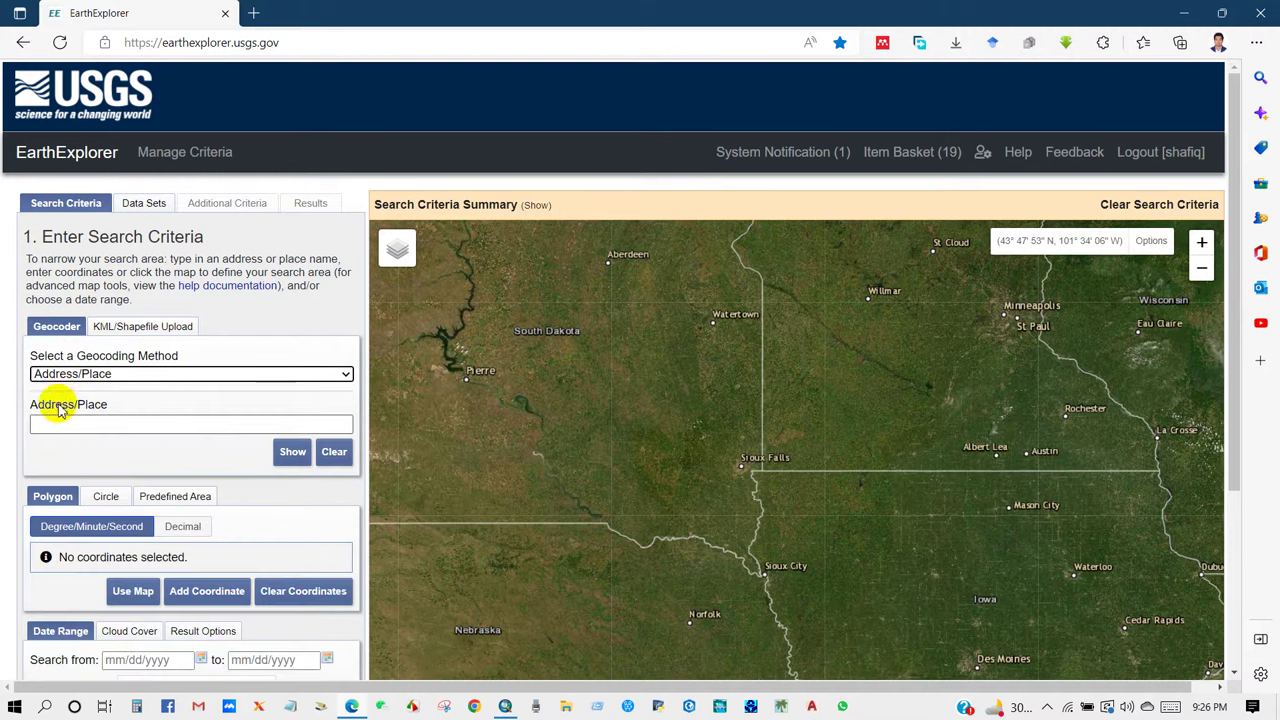
{"action": "left_click", "coordinate": [61, 427]}
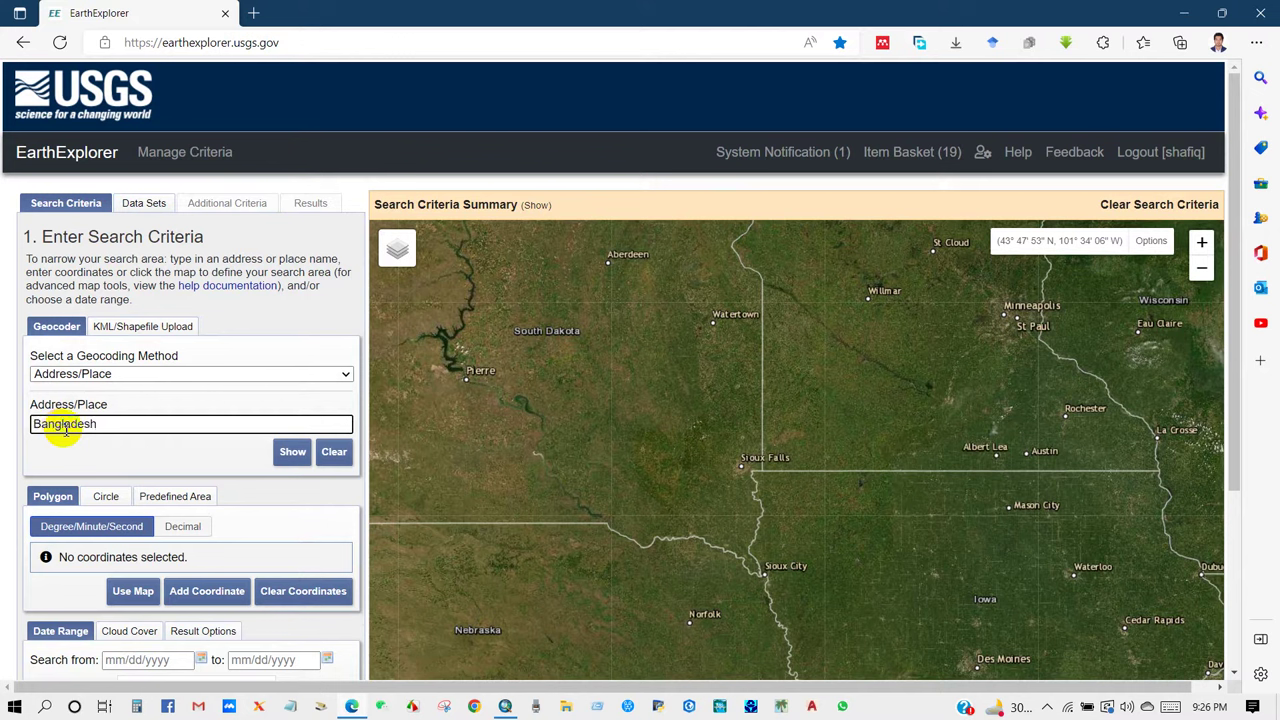
{"action": "left_click", "coordinate": [294, 453]}
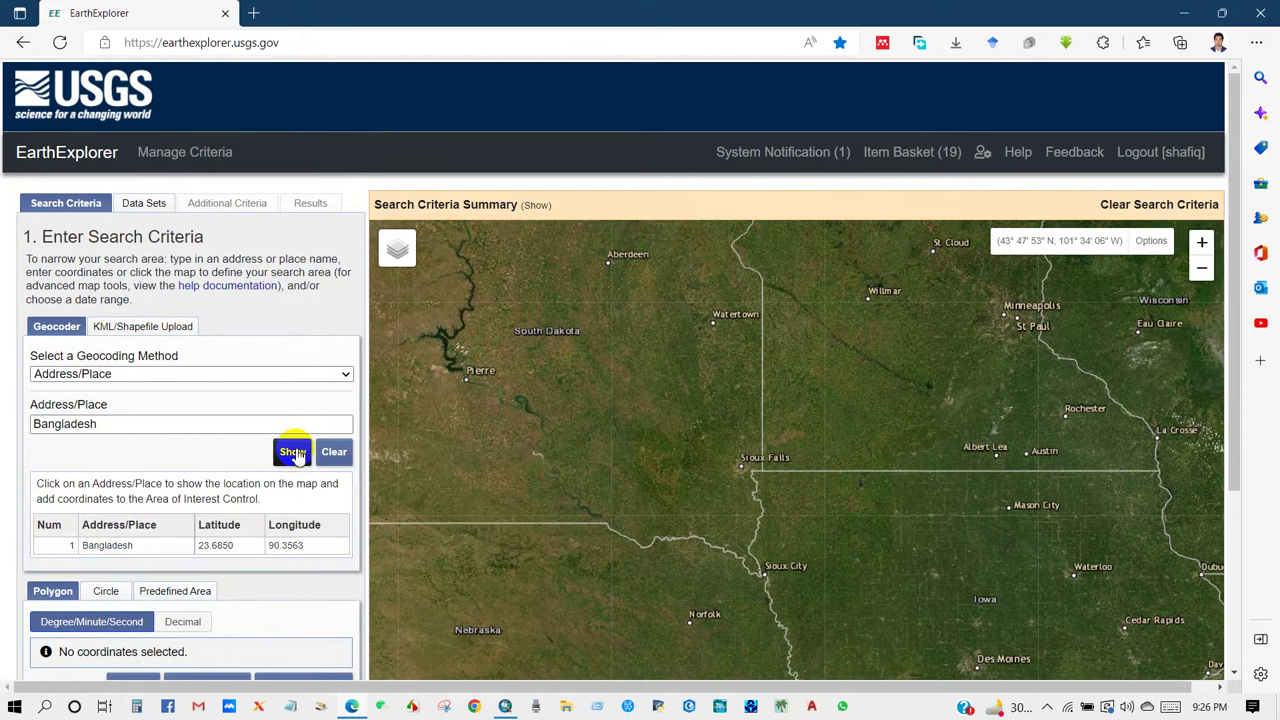
{"action": "left_click", "coordinate": [100, 545]}
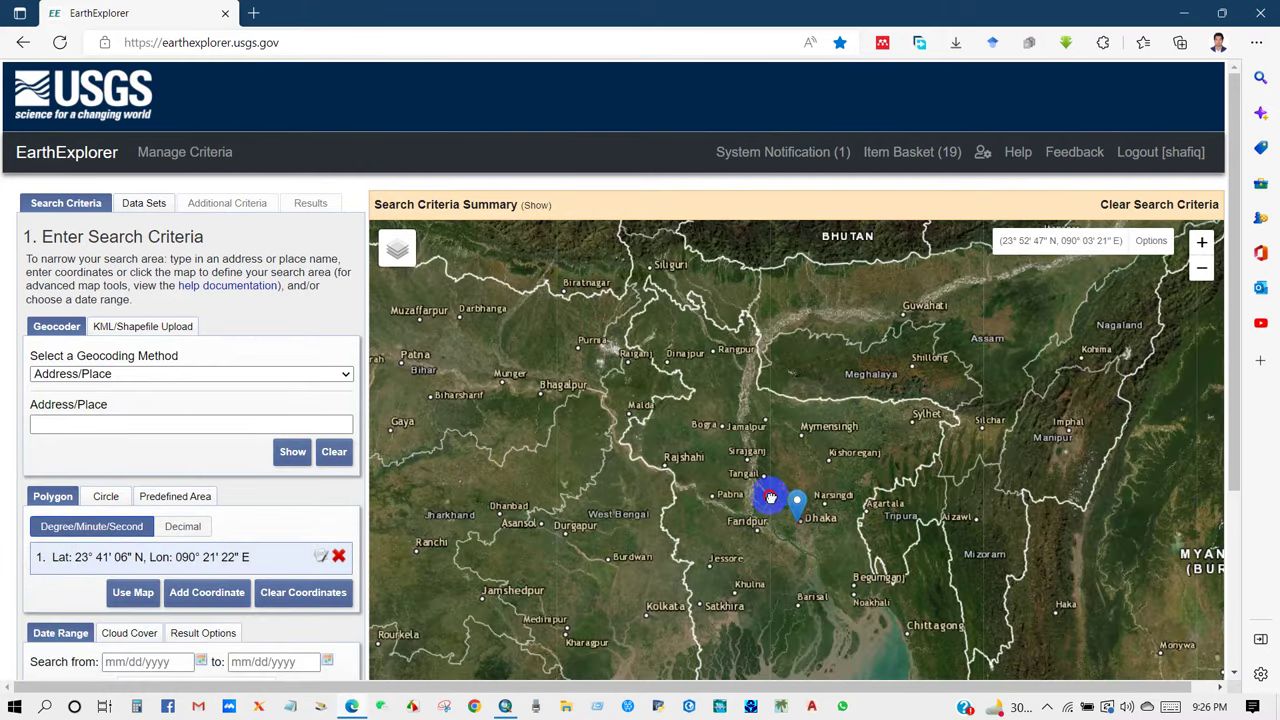
Step: Zoom in near Dhaka and follow the river north past Bhuapur to Kazipur
{"action": "left_click_drag", "start_coordinate": [770, 497], "coordinate": [762, 464]}
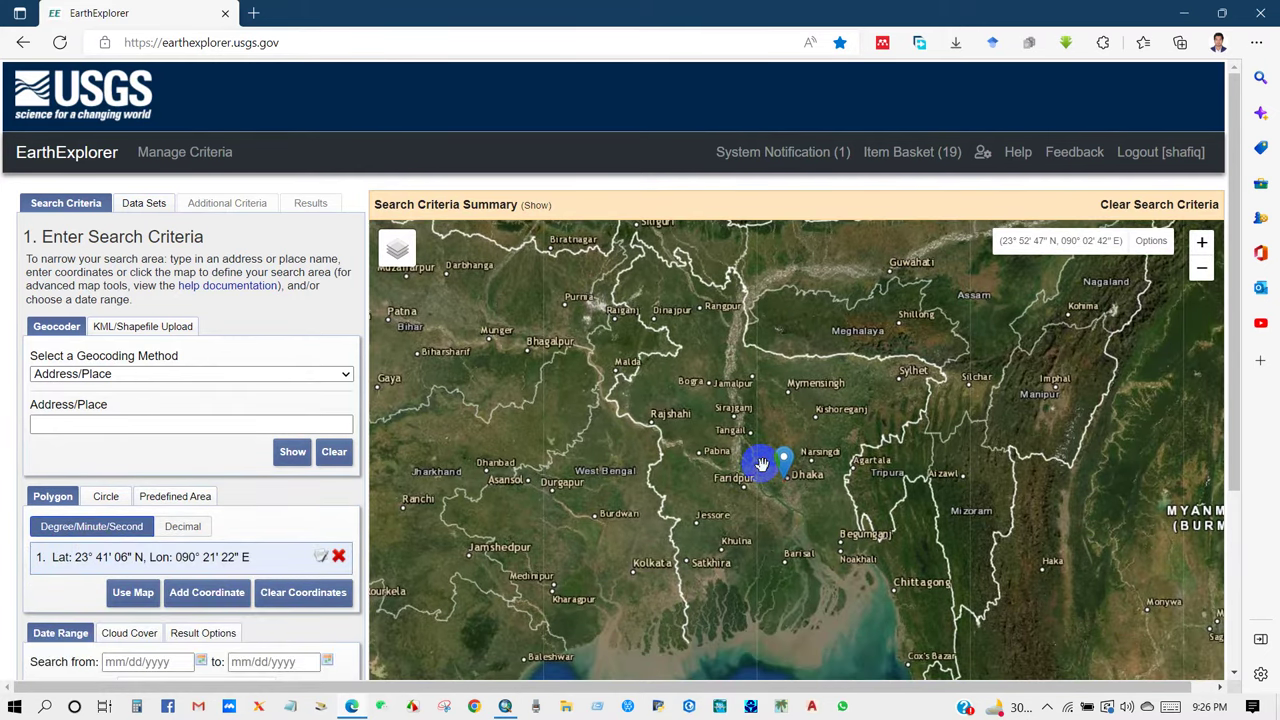
{"action": "scroll", "coordinate": [772, 473], "scroll_direction": "up", "scroll_amount": 3}
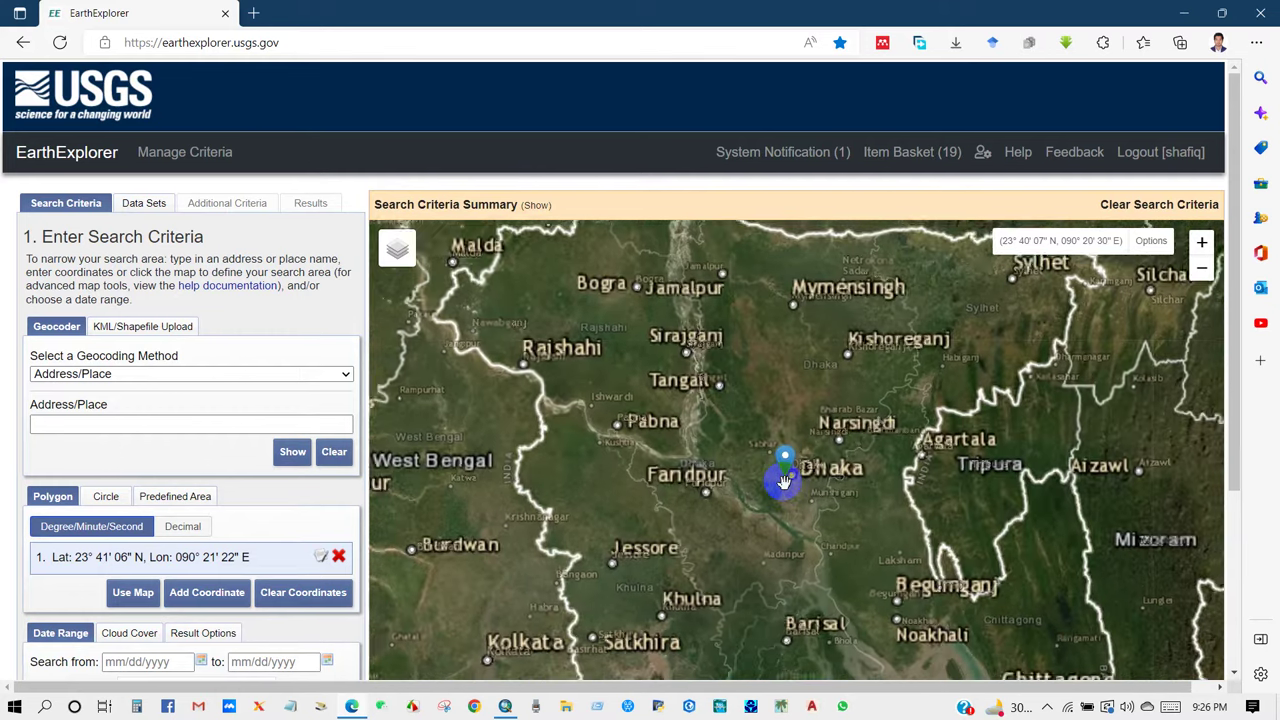
{"action": "left_click_drag", "start_coordinate": [742, 361], "coordinate": [745, 383]}
{"action": "scroll", "coordinate": [745, 383], "scroll_direction": "up", "scroll_amount": 2}
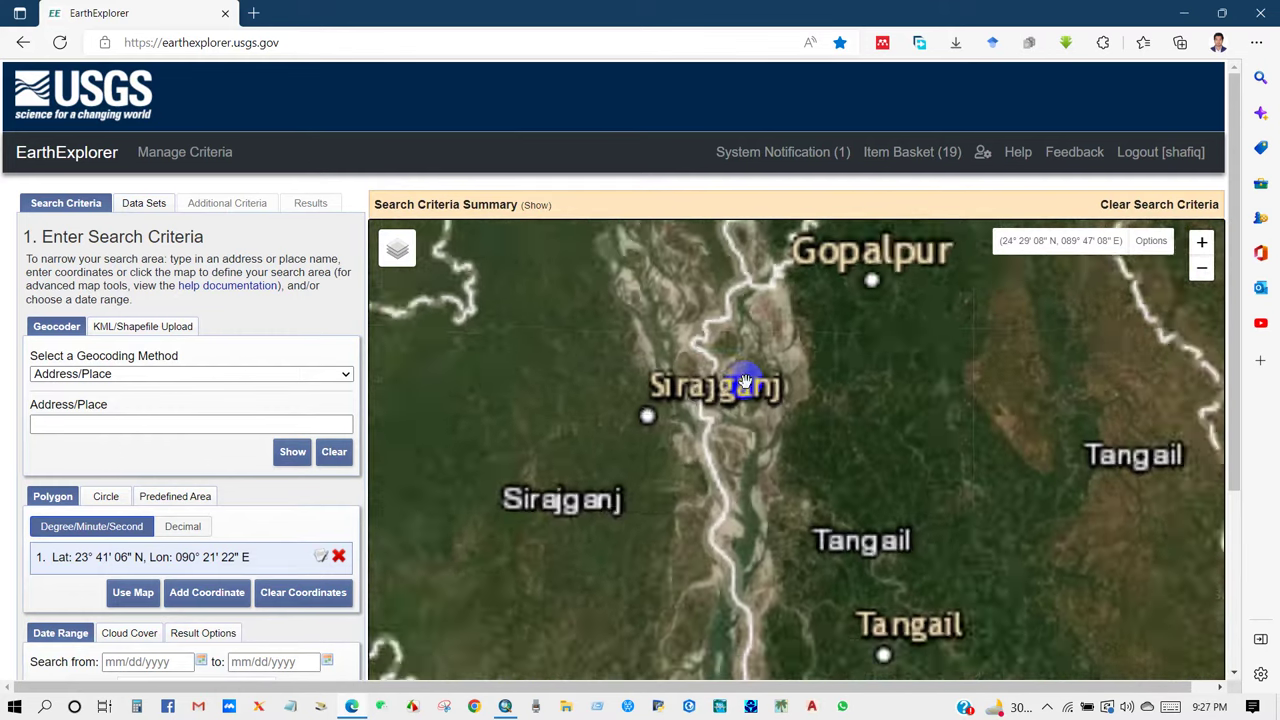
{"action": "scroll", "coordinate": [745, 365], "scroll_direction": "up", "scroll_amount": 2}
{"action": "left_click_drag", "start_coordinate": [749, 371], "coordinate": [723, 563]}
{"action": "left_click_drag", "start_coordinate": [526, 358], "coordinate": [501, 404]}
{"action": "scroll", "coordinate": [804, 437], "scroll_direction": "up", "scroll_amount": 3}
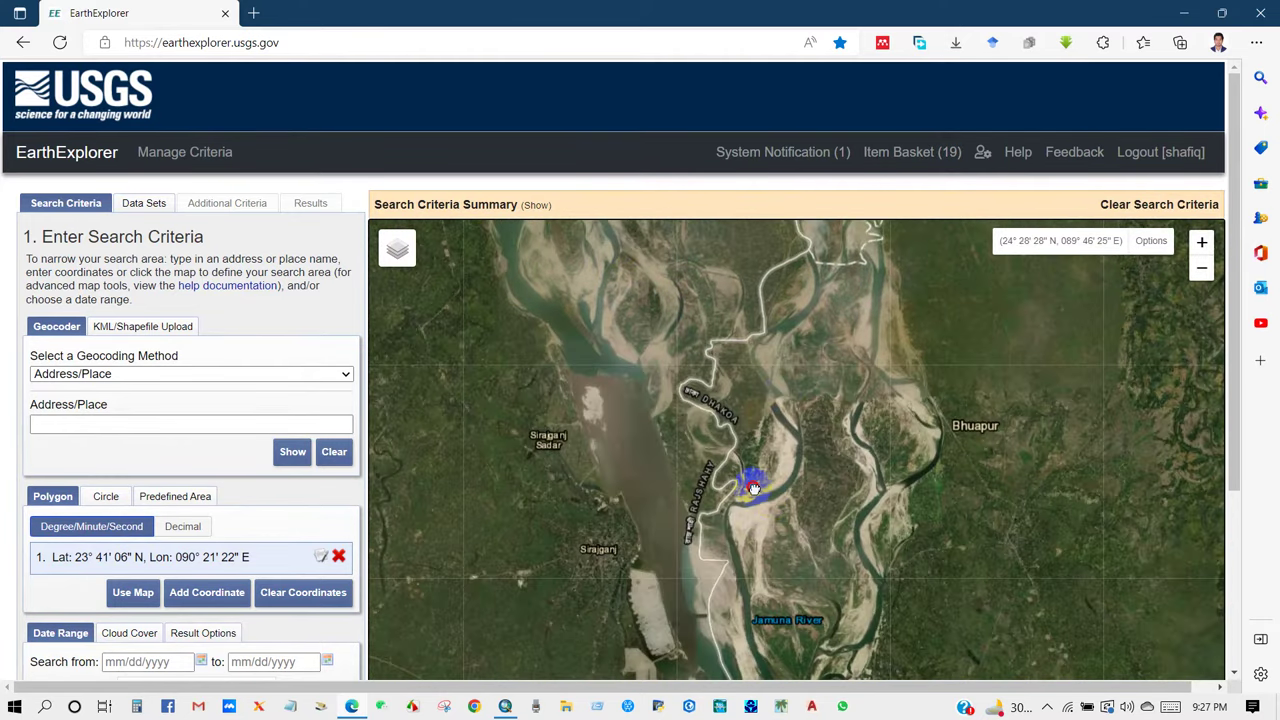
Step: Follow the river south toward Tangail and Dhaka, then zoom out over central Bangladesh
{"action": "left_click_drag", "start_coordinate": [706, 461], "coordinate": [709, 237]}
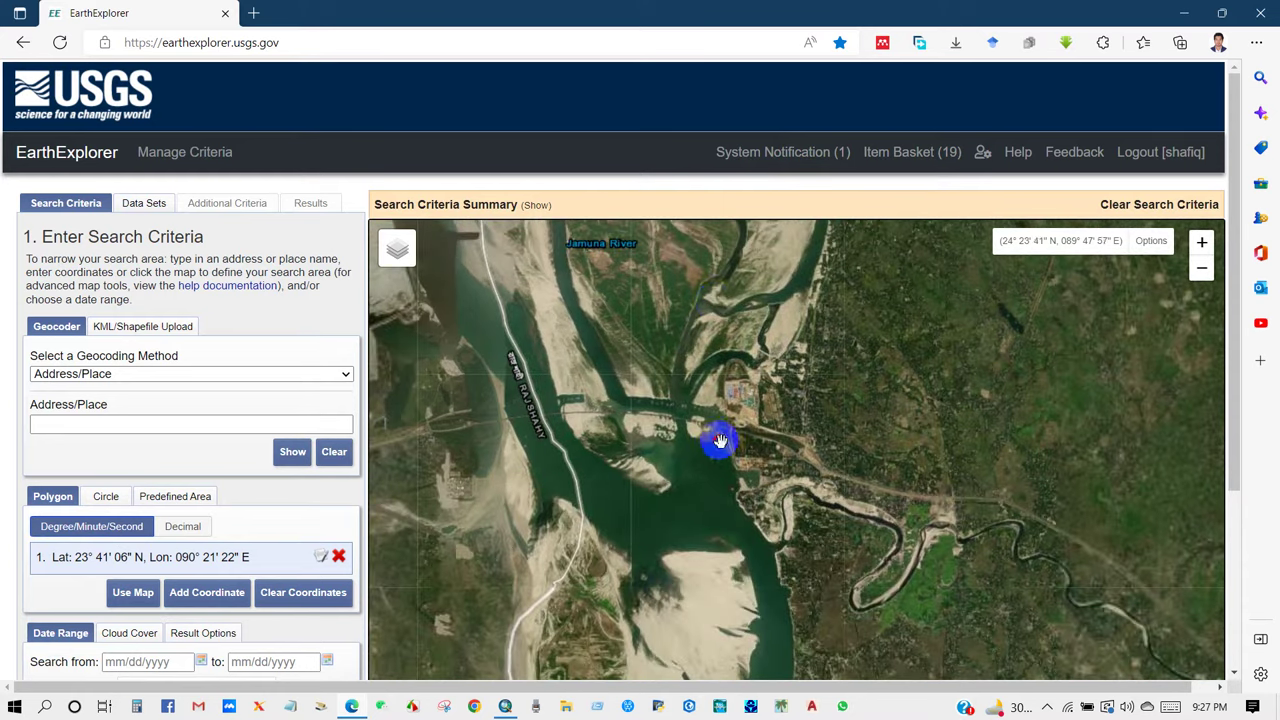
{"action": "left_click_drag", "start_coordinate": [720, 443], "coordinate": [669, 343]}
{"action": "left_click_drag", "start_coordinate": [678, 388], "coordinate": [787, 427]}
{"action": "scroll", "coordinate": [787, 427], "scroll_direction": "down", "scroll_amount": 3}
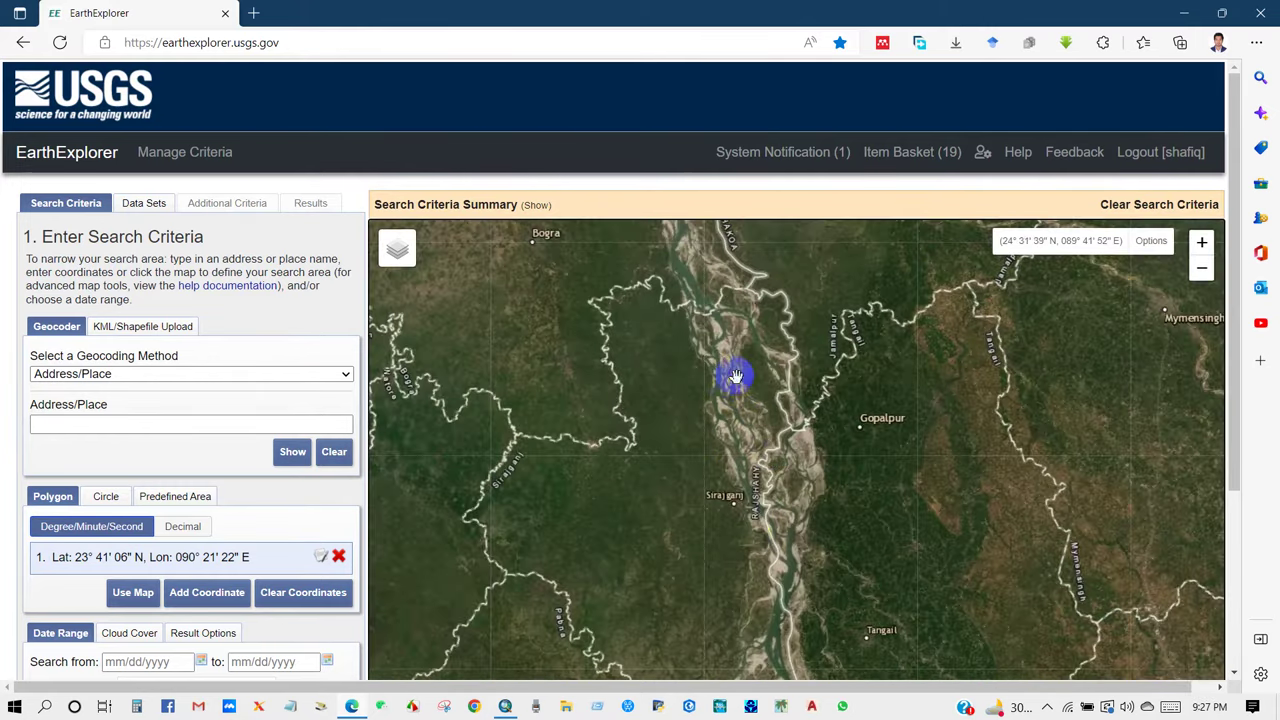
{"action": "left_click_drag", "start_coordinate": [735, 376], "coordinate": [754, 477]}
{"action": "scroll", "coordinate": [754, 477], "scroll_direction": "down", "scroll_amount": 1}
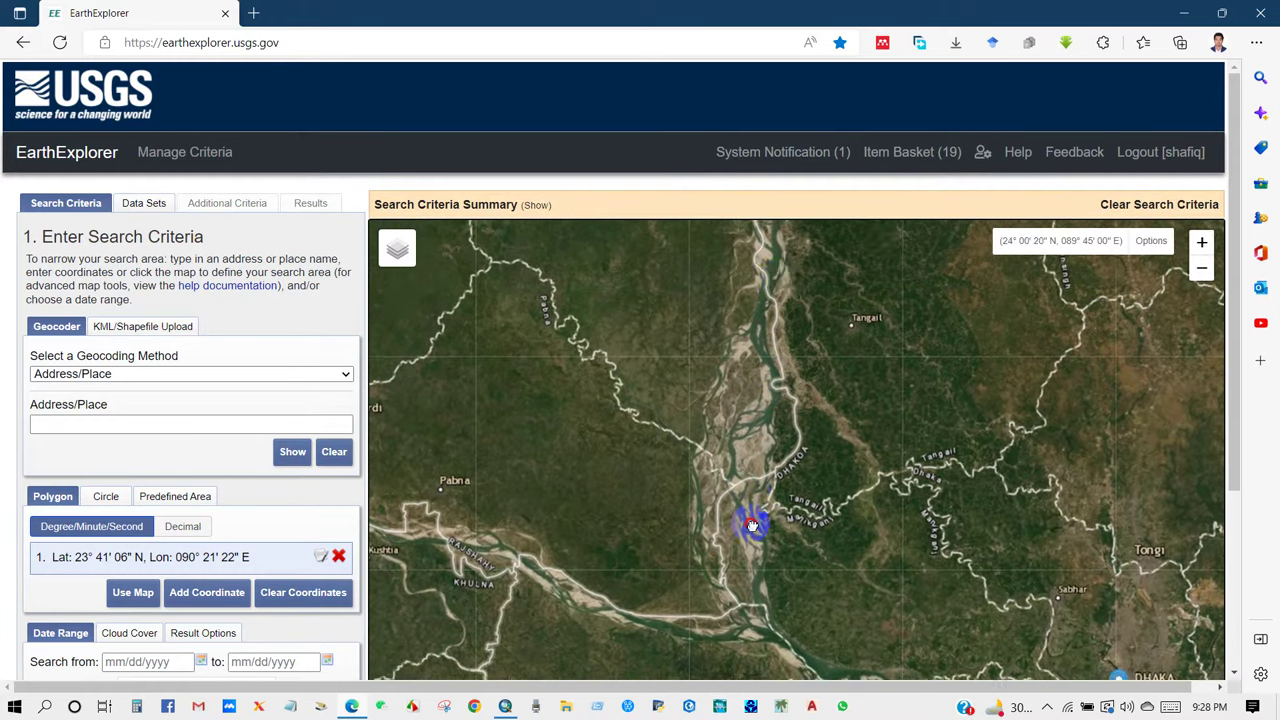
{"action": "left_click_drag", "start_coordinate": [751, 526], "coordinate": [684, 352]}
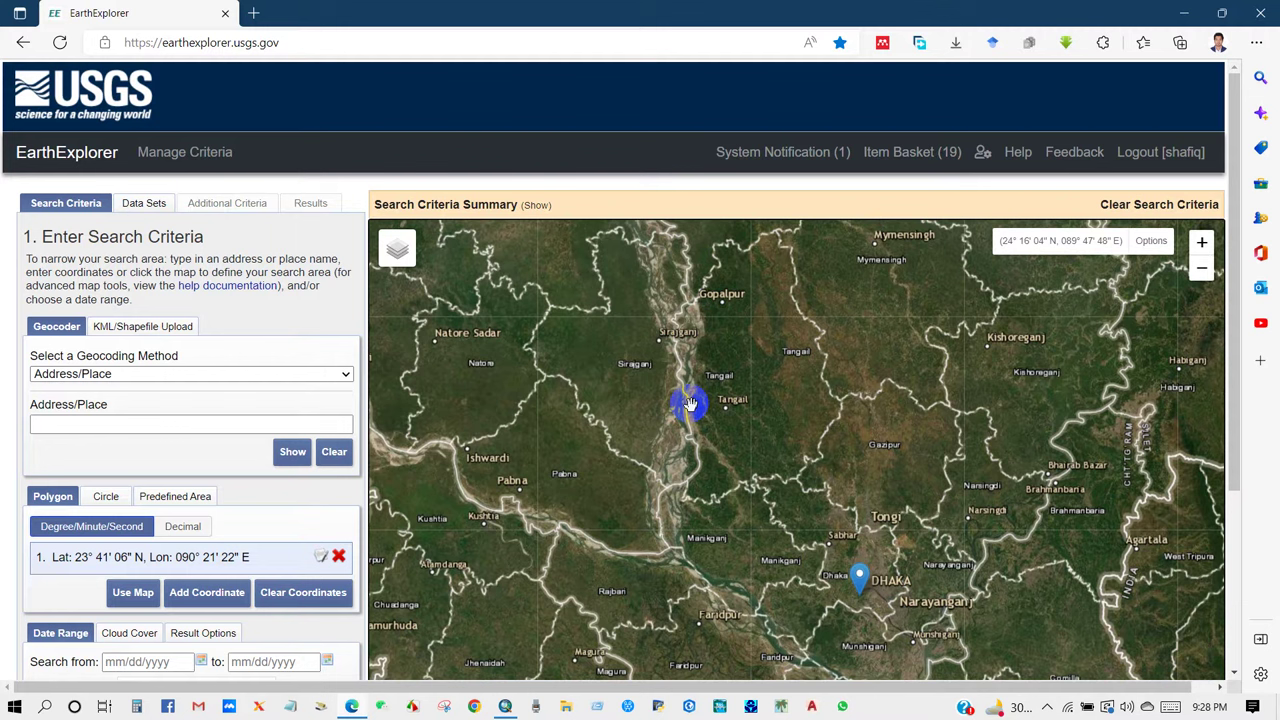
Step: Remove the Bangladesh coordinate and start a polygon along the river near Tangail
{"action": "left_click", "coordinate": [338, 556]}
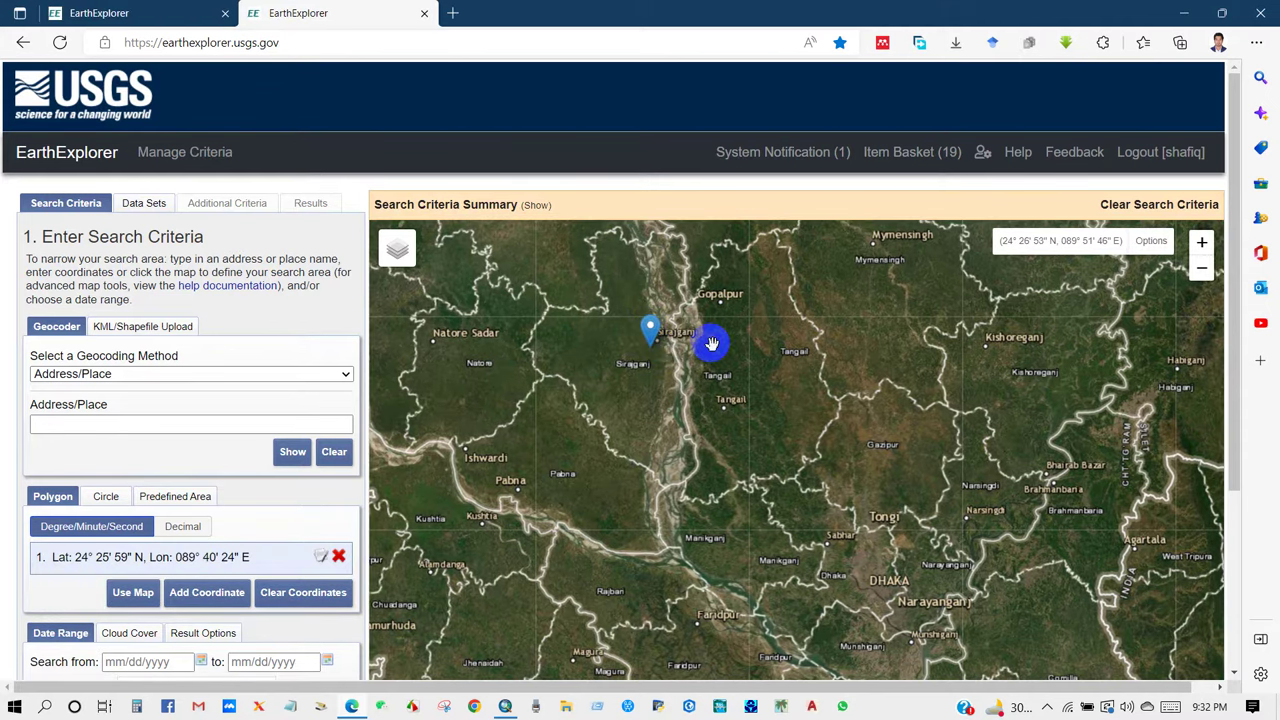
{"action": "left_click", "coordinate": [711, 345]}
{"action": "left_click", "coordinate": [711, 372]}
{"action": "left_click", "coordinate": [710, 381]}
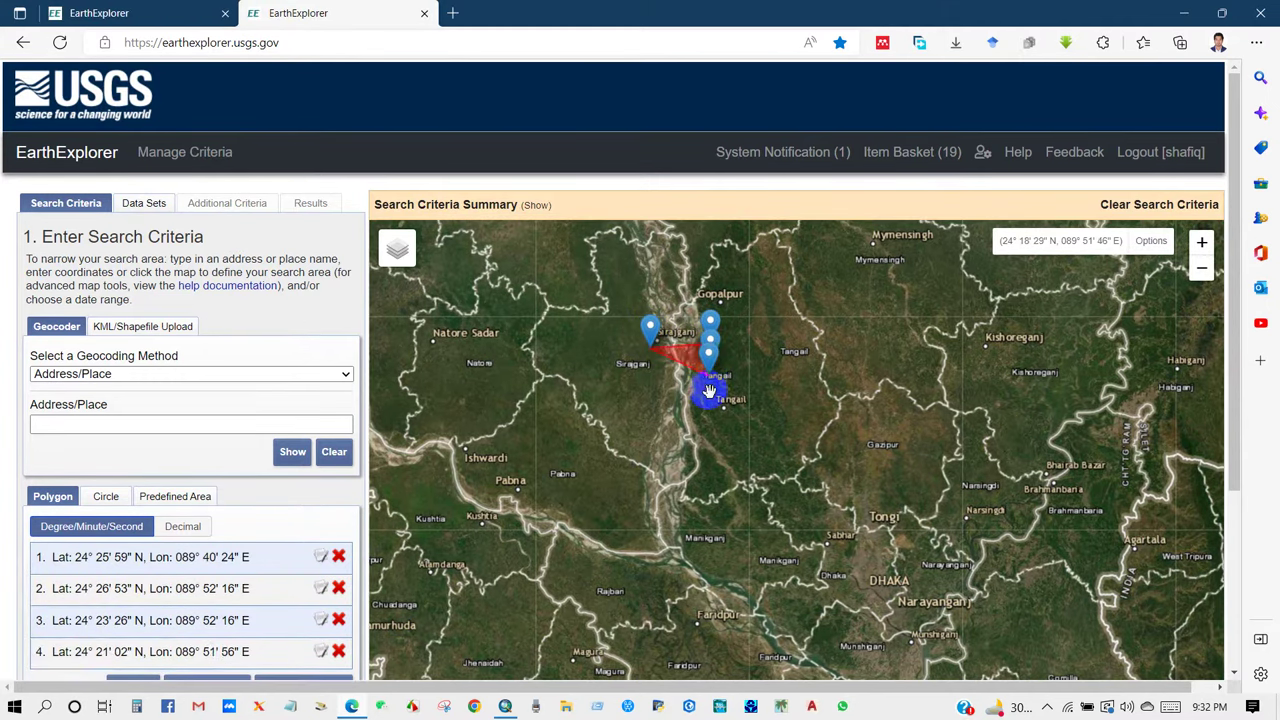
{"action": "left_click", "coordinate": [708, 396]}
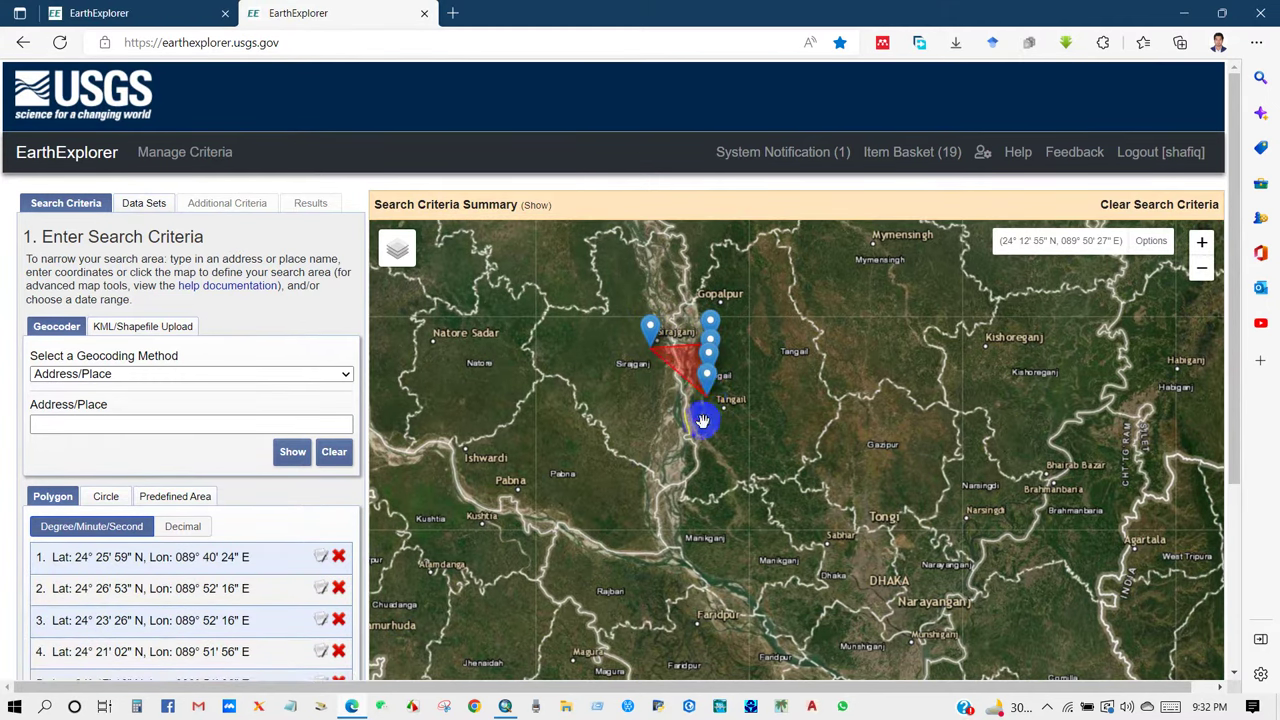
{"action": "left_click", "coordinate": [703, 421]}
Step: Extend the polygon south to Manikganj and back up the west bank to Sirajganj
{"action": "left_click", "coordinate": [700, 448]}
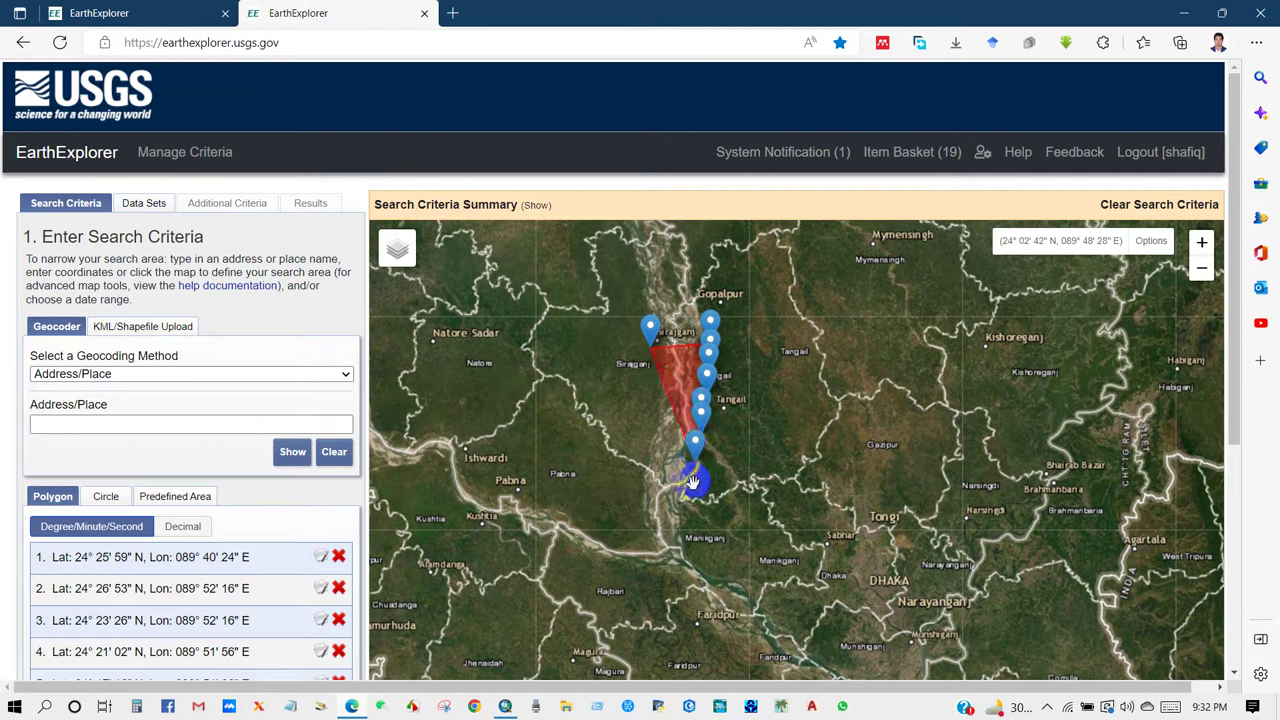
{"action": "left_click", "coordinate": [692, 483]}
{"action": "left_click", "coordinate": [687, 508]}
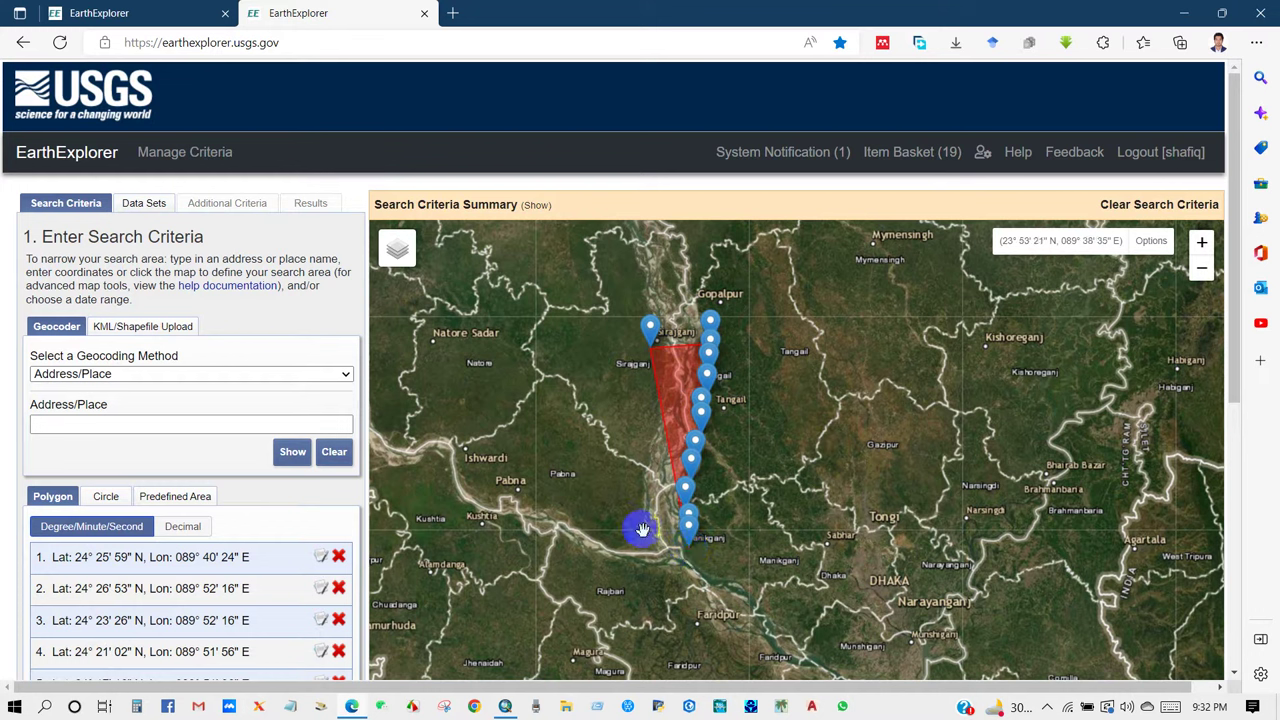
{"action": "left_click_drag", "start_coordinate": [644, 537], "coordinate": [641, 492]}
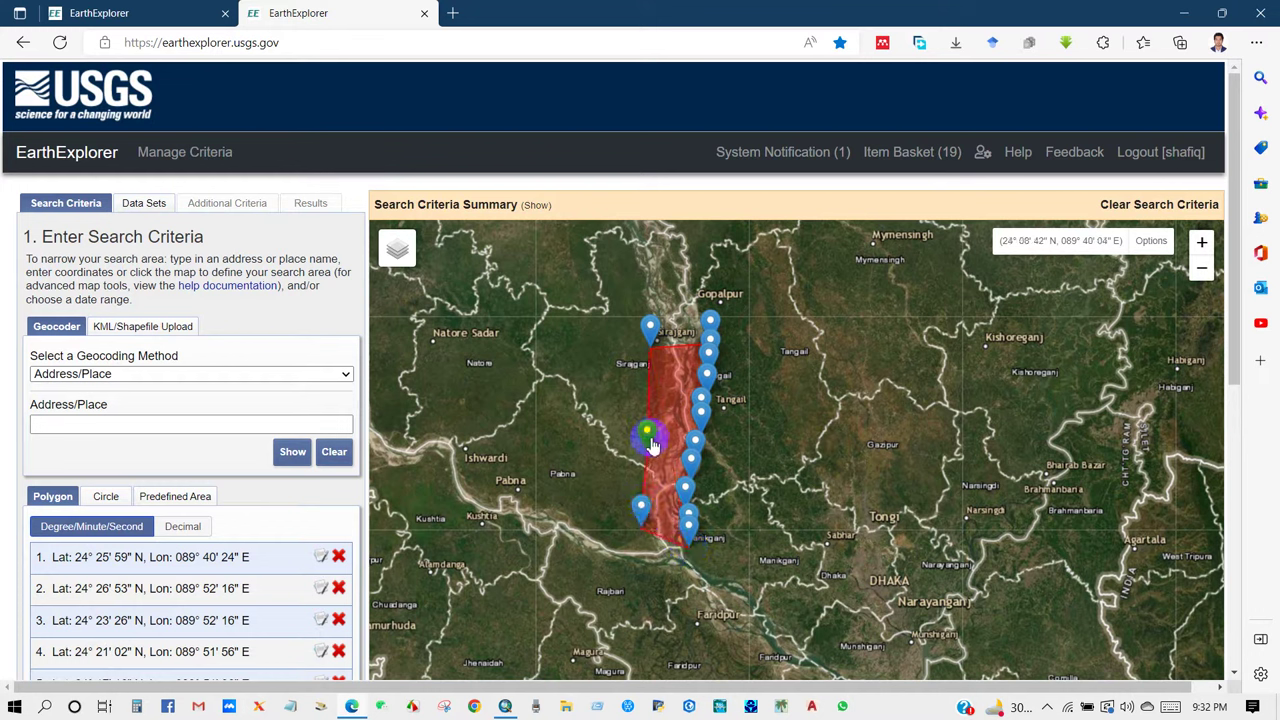
{"action": "left_click", "coordinate": [651, 376]}
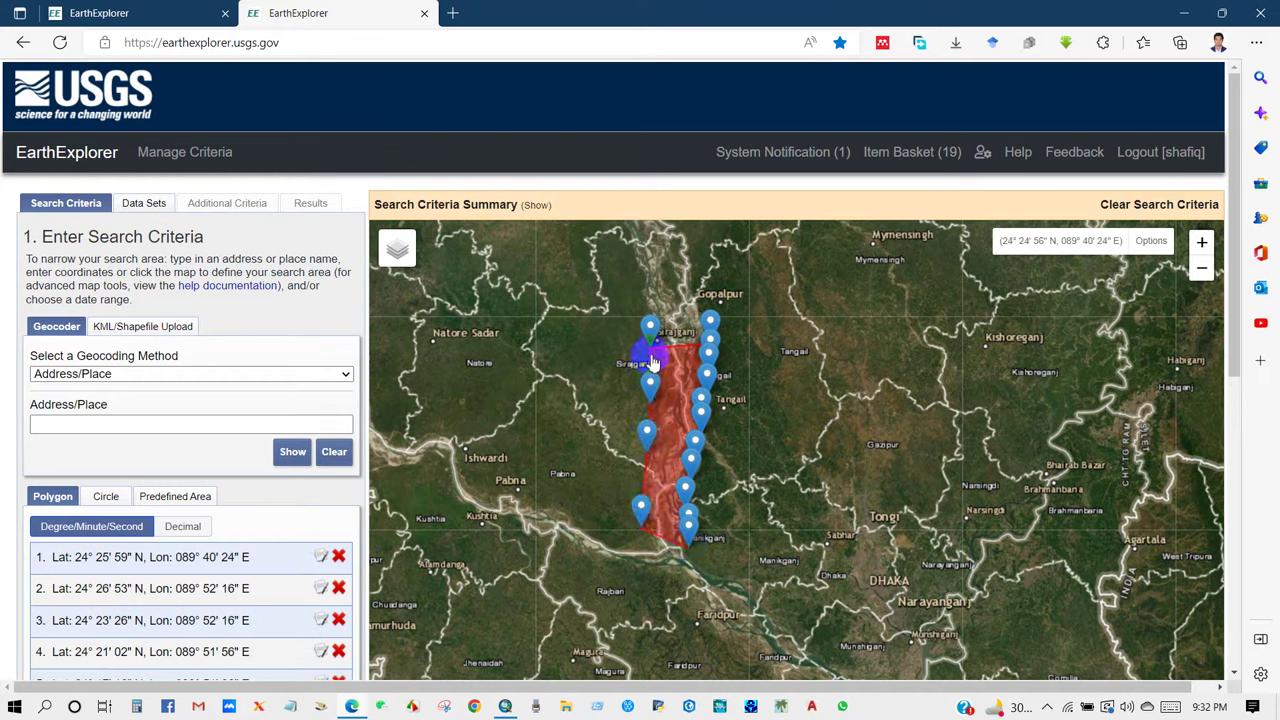
{"action": "scroll", "coordinate": [651, 362], "scroll_direction": "up", "scroll_amount": 3}
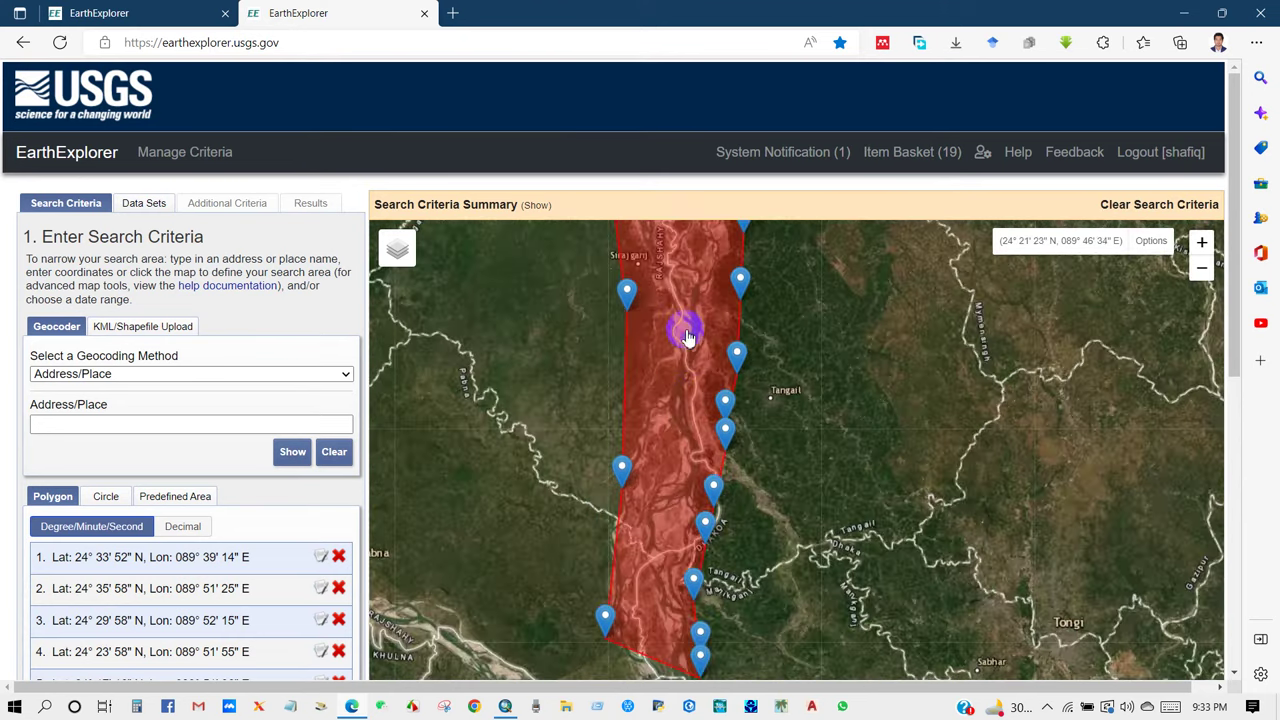
{"action": "scroll", "coordinate": [686, 330], "scroll_direction": "up", "scroll_amount": 2}
{"action": "scroll", "coordinate": [686, 345], "scroll_direction": "down", "scroll_amount": 2}
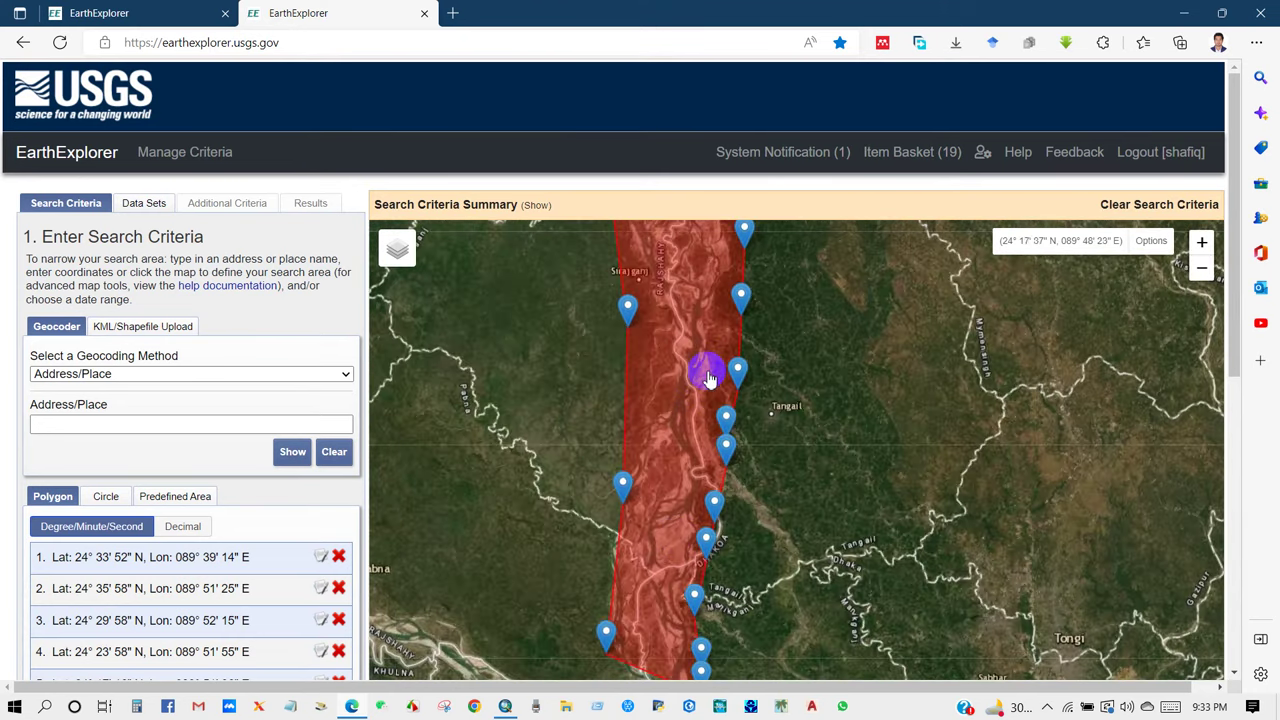
{"action": "scroll", "coordinate": [706, 368], "scroll_direction": "down", "scroll_amount": 2}
{"action": "scroll", "coordinate": [706, 372], "scroll_direction": "up", "scroll_amount": 2}
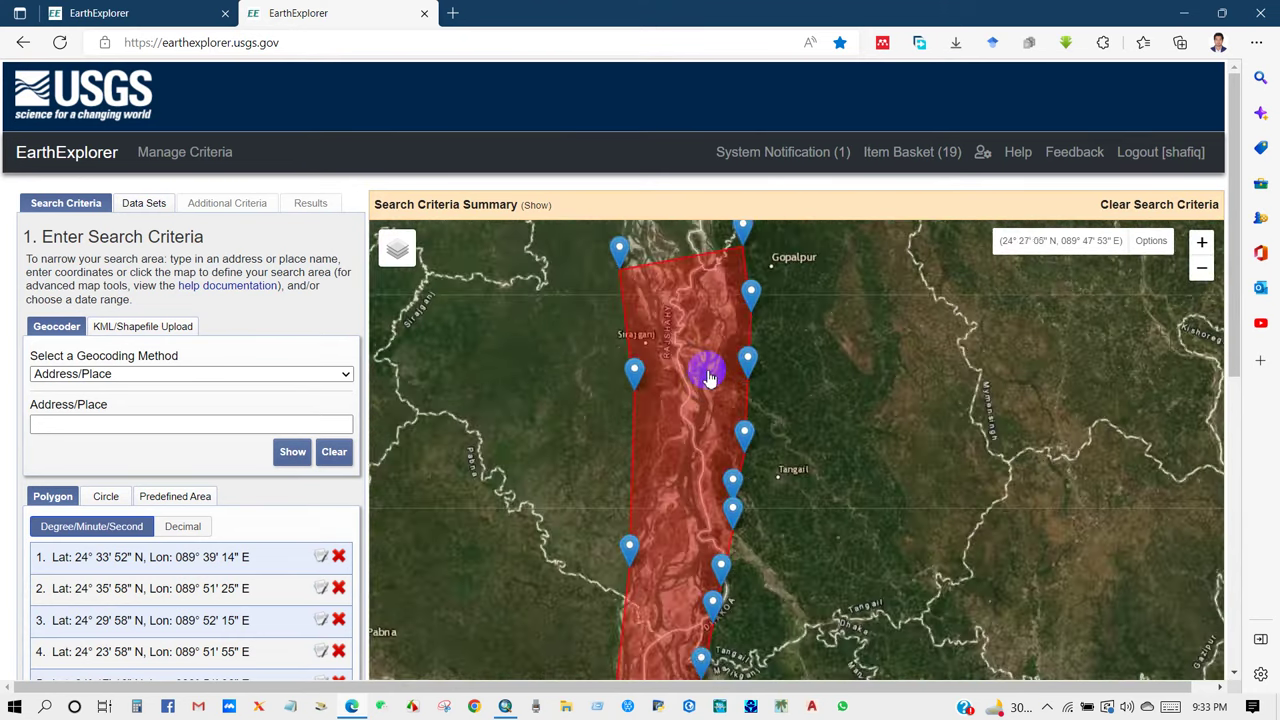
{"action": "scroll", "coordinate": [710, 375], "scroll_direction": "down", "scroll_amount": 2}
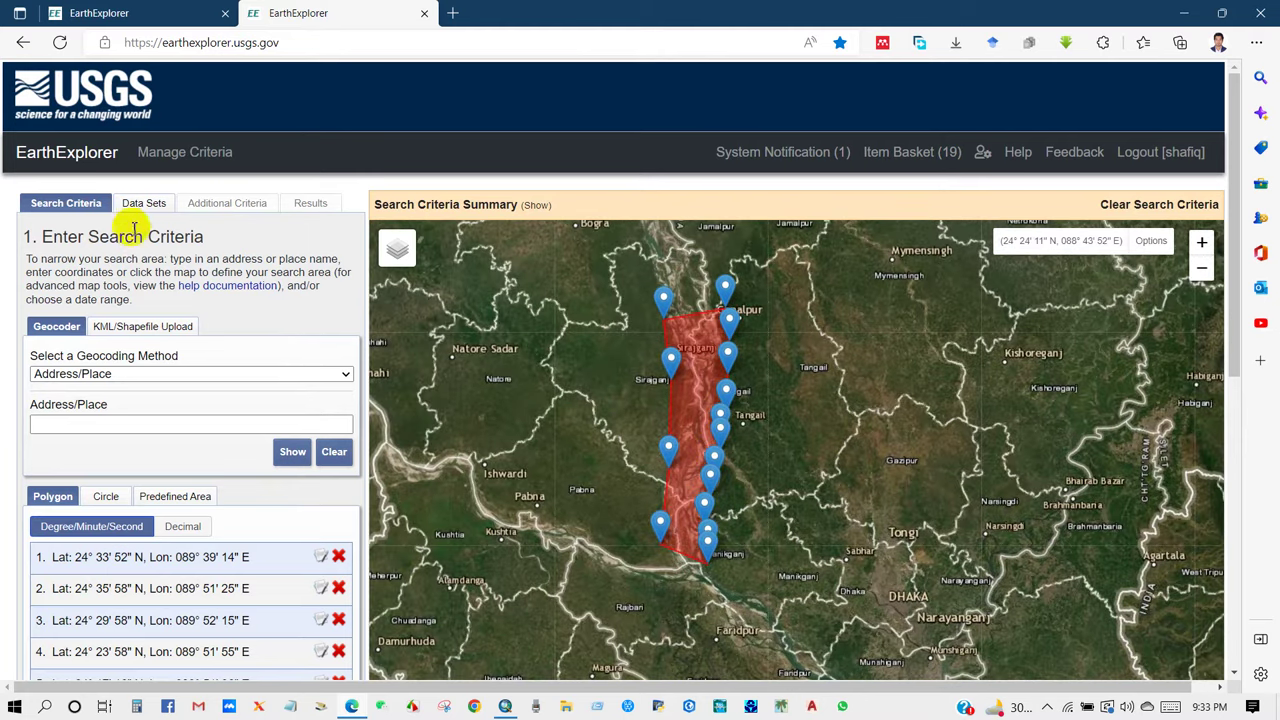
Step: Choose SRTM Water Body Data under Digital Elevation > SRTM and list tiles SWBDE089N23E and SWBDE089N24E
{"action": "left_click", "coordinate": [141, 204]}
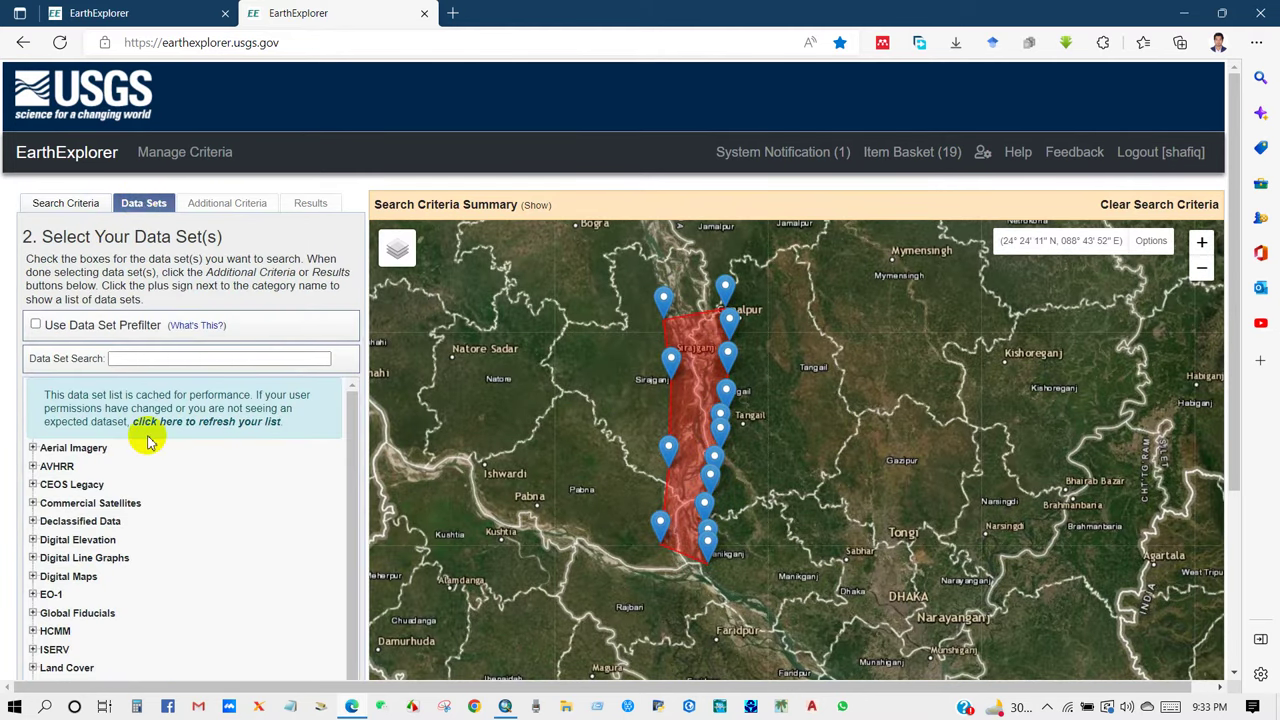
{"action": "scroll", "coordinate": [148, 545], "scroll_direction": "down", "scroll_amount": 3}
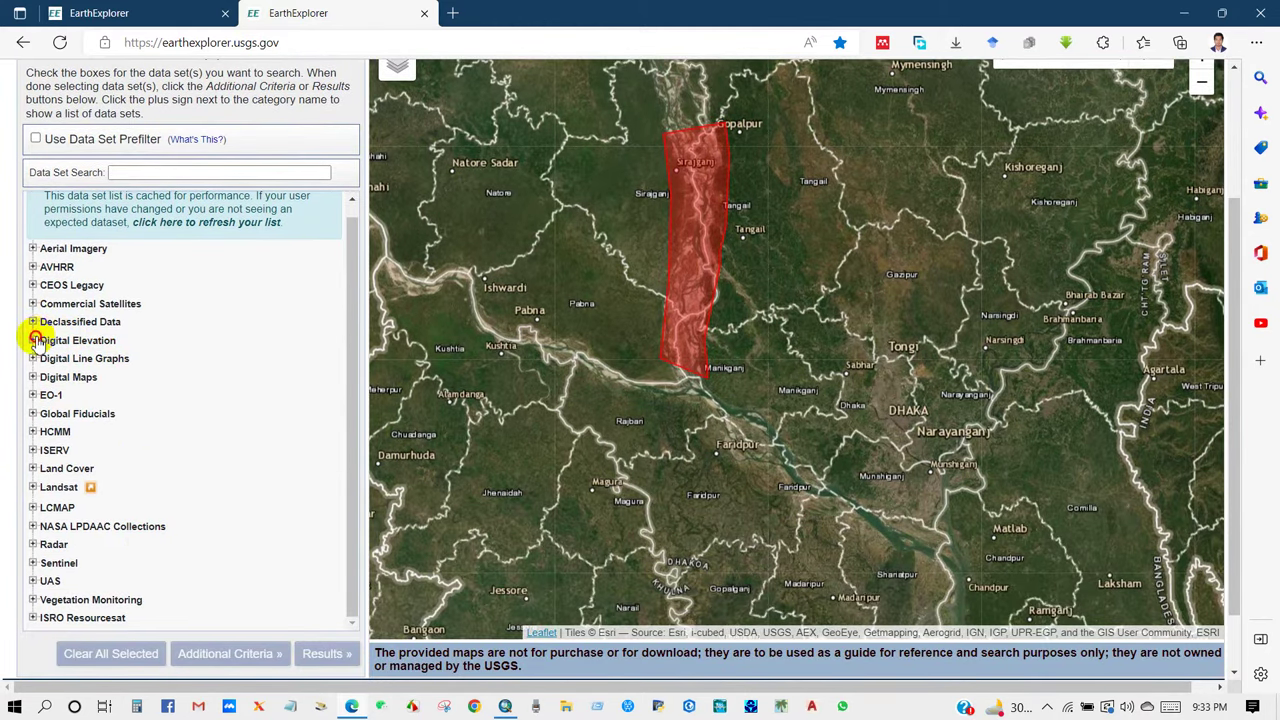
{"action": "left_click", "coordinate": [33, 340]}
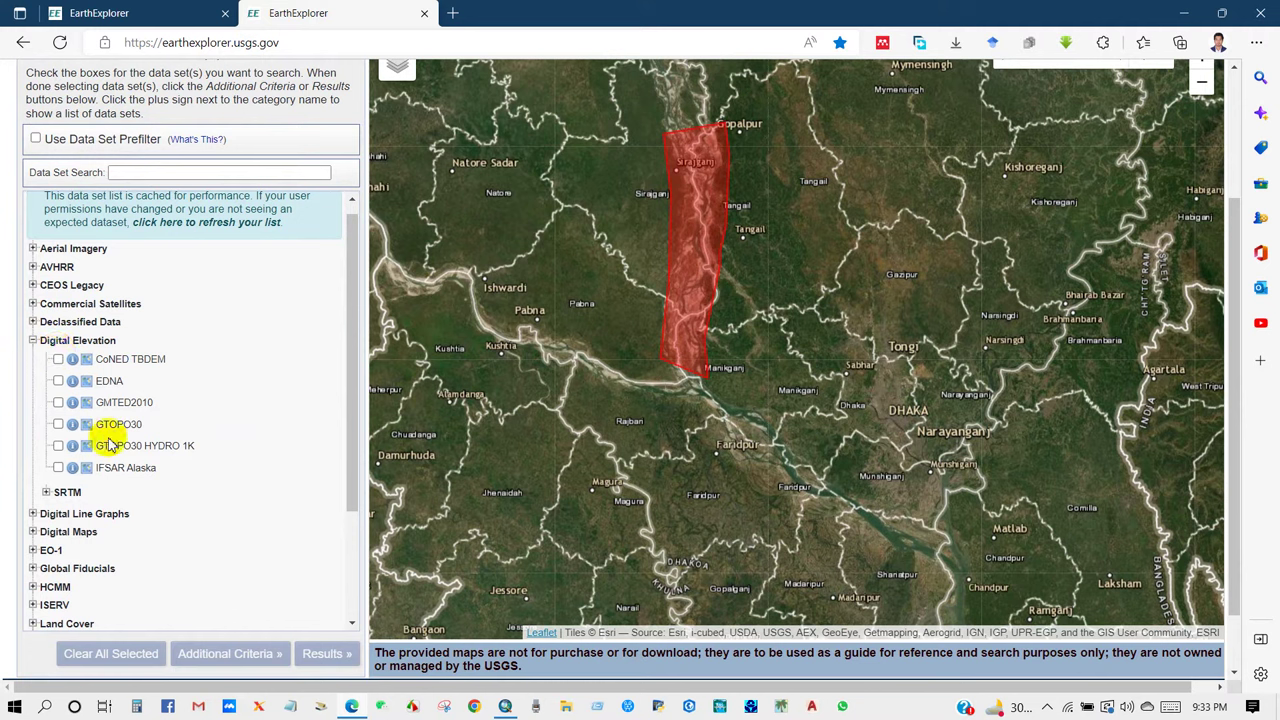
{"action": "left_click", "coordinate": [46, 492]}
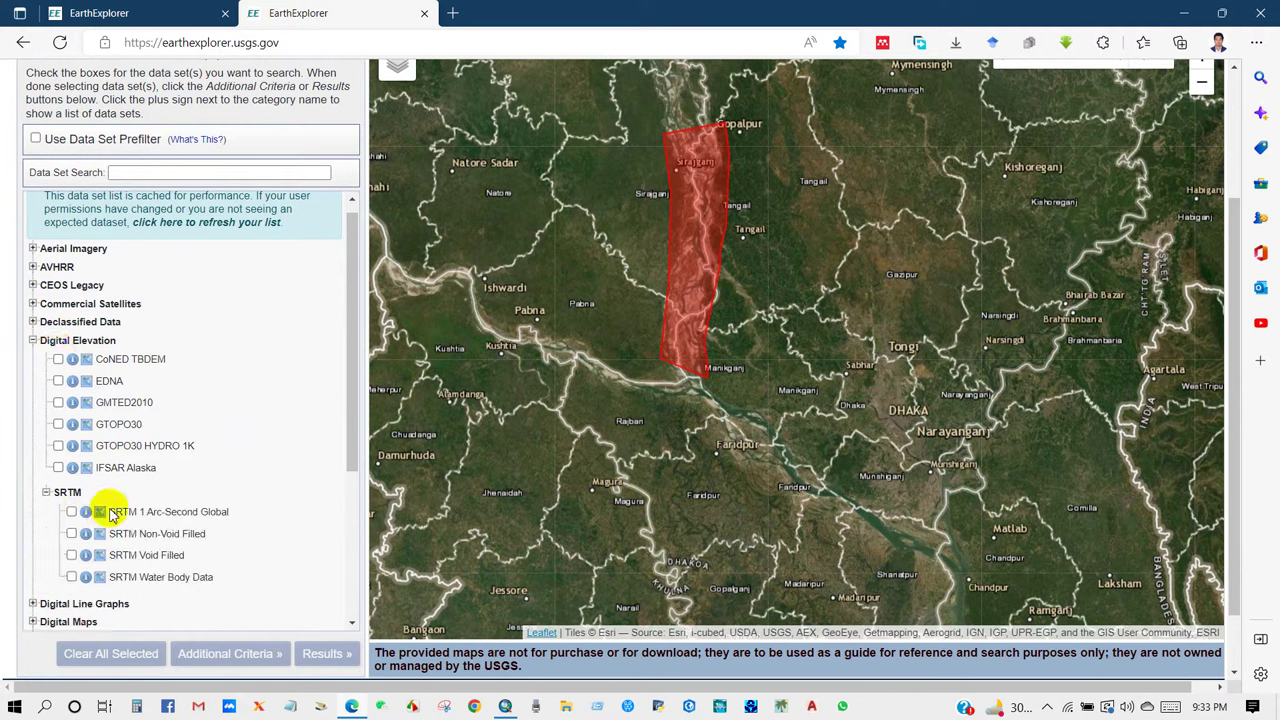
{"action": "scroll", "coordinate": [108, 508], "scroll_direction": "down", "scroll_amount": 1}
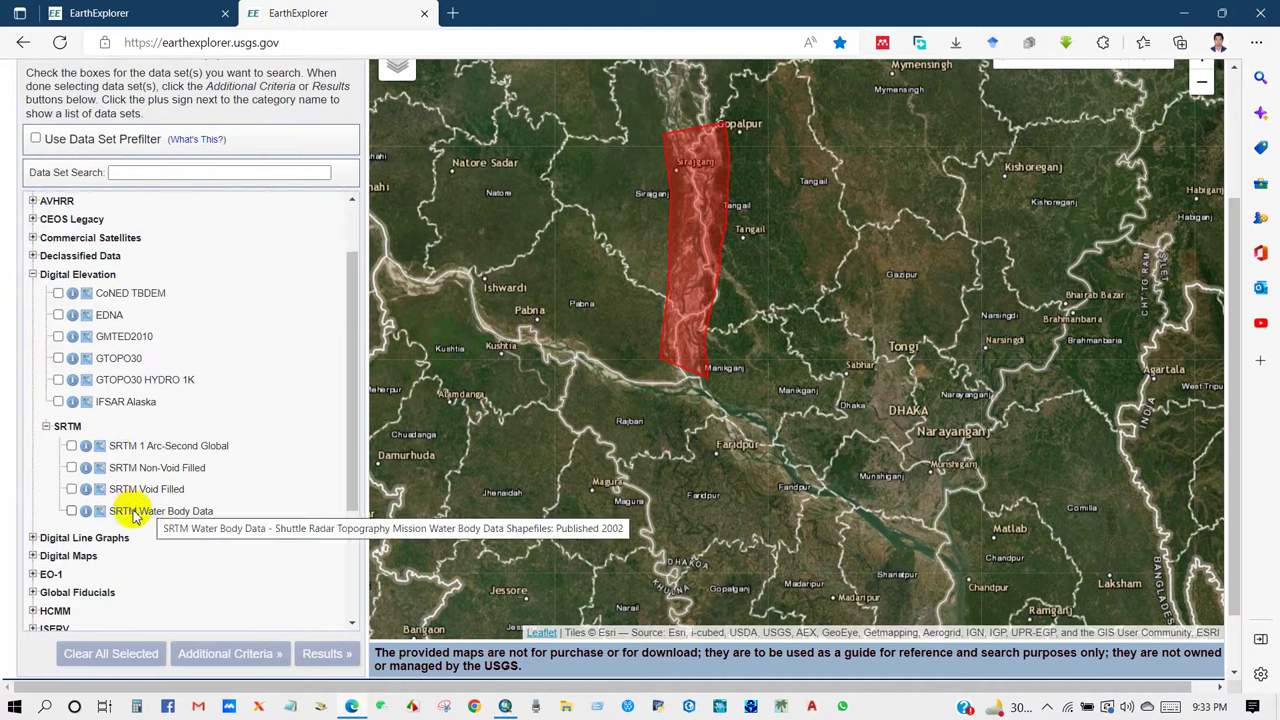
{"action": "left_click", "coordinate": [72, 511]}
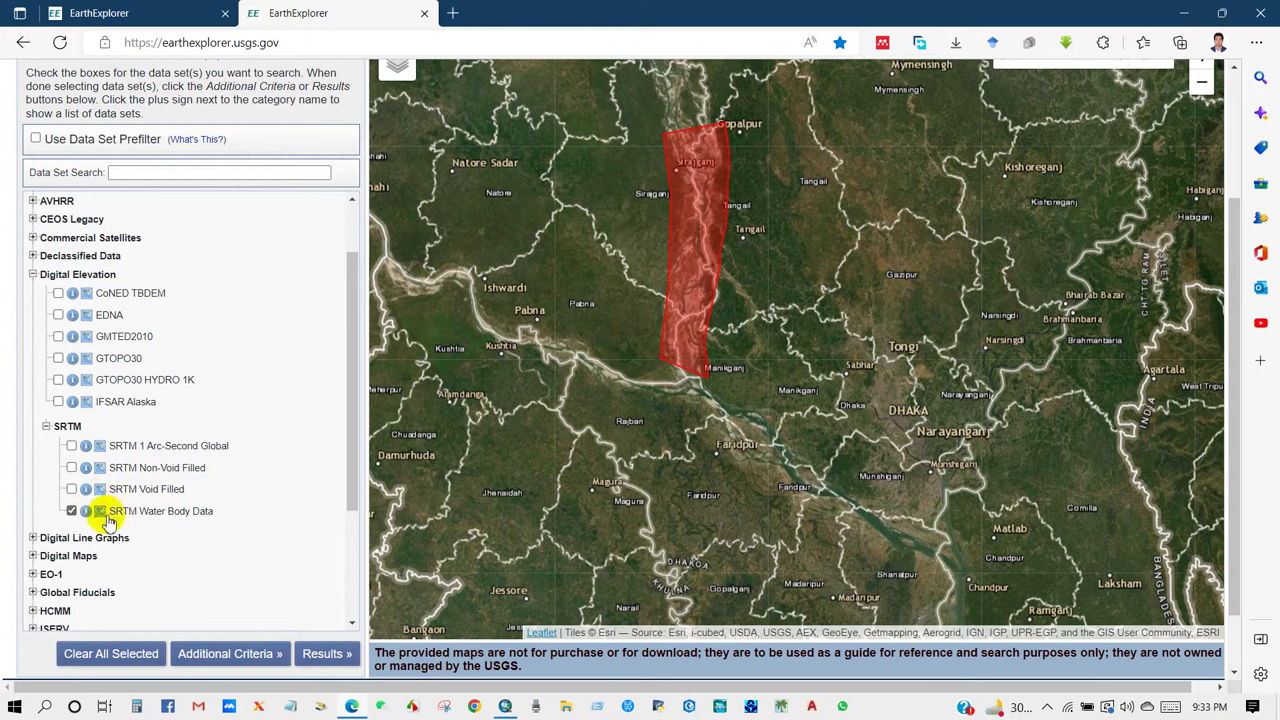
{"action": "left_click", "coordinate": [318, 655]}
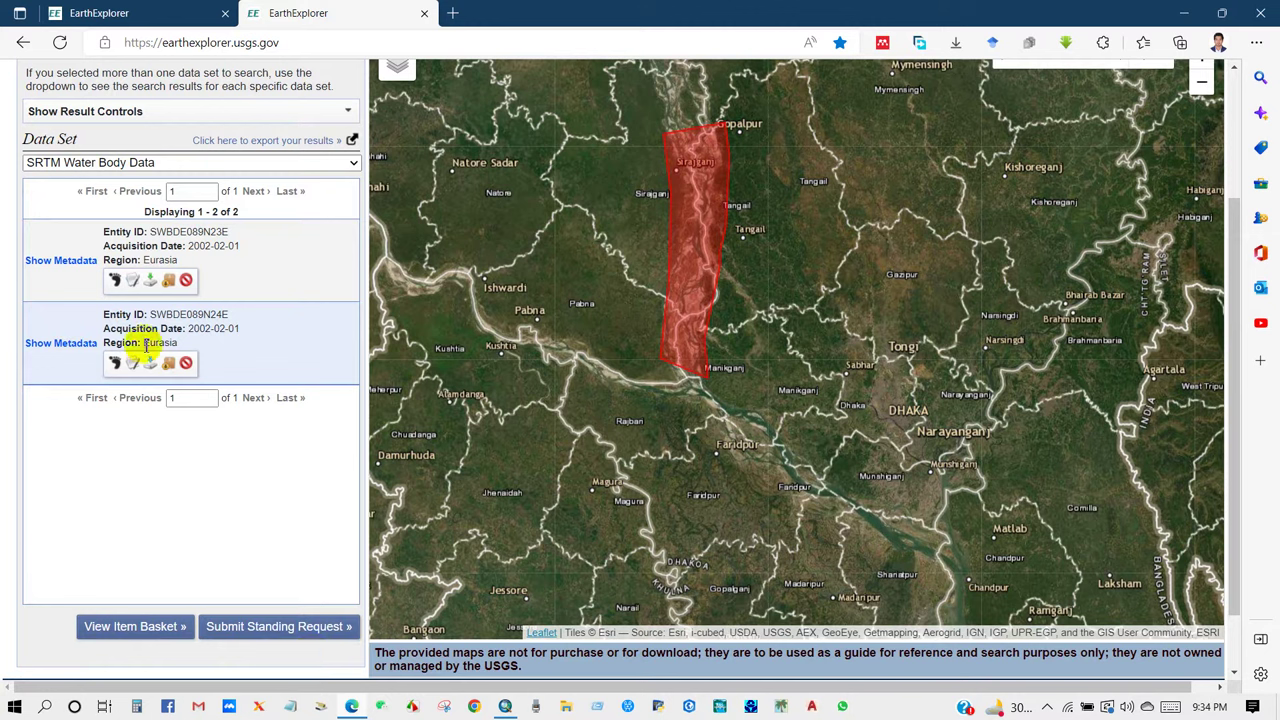
Step: Compare both tile footprints over the river, then get download options for SWBDE089N24E
{"action": "left_click", "coordinate": [114, 281]}
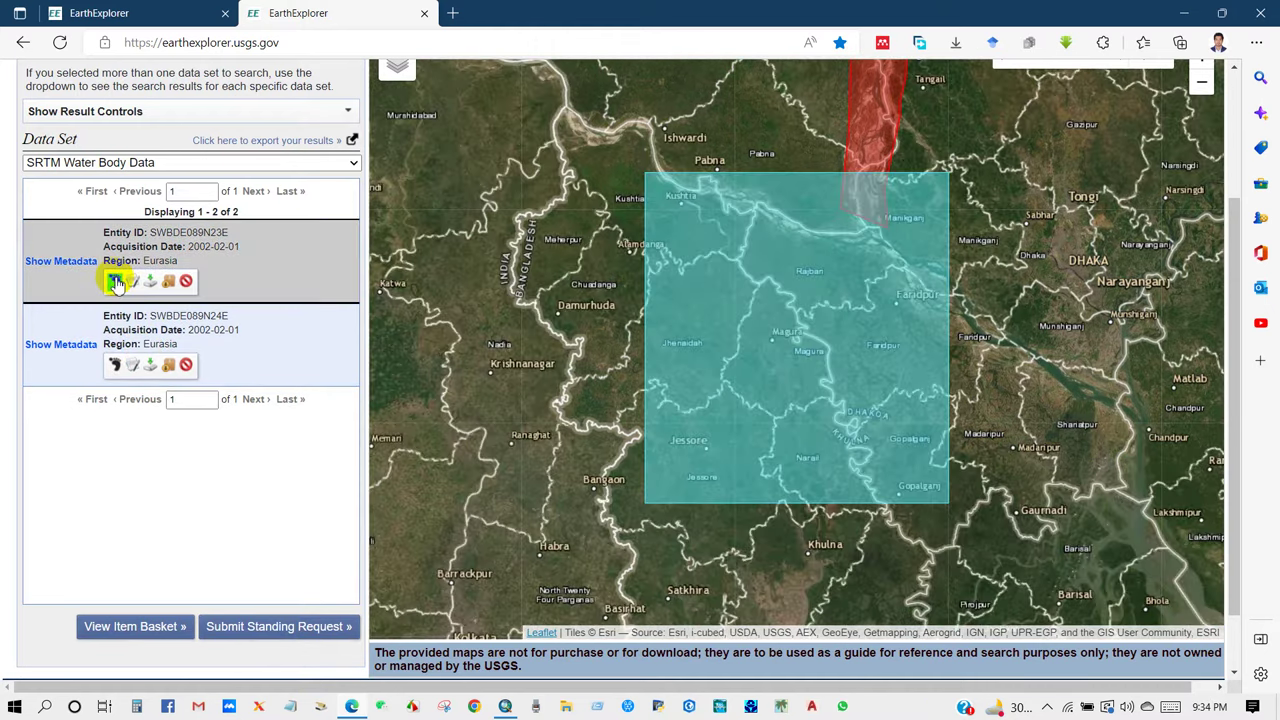
{"action": "left_click", "coordinate": [114, 281]}
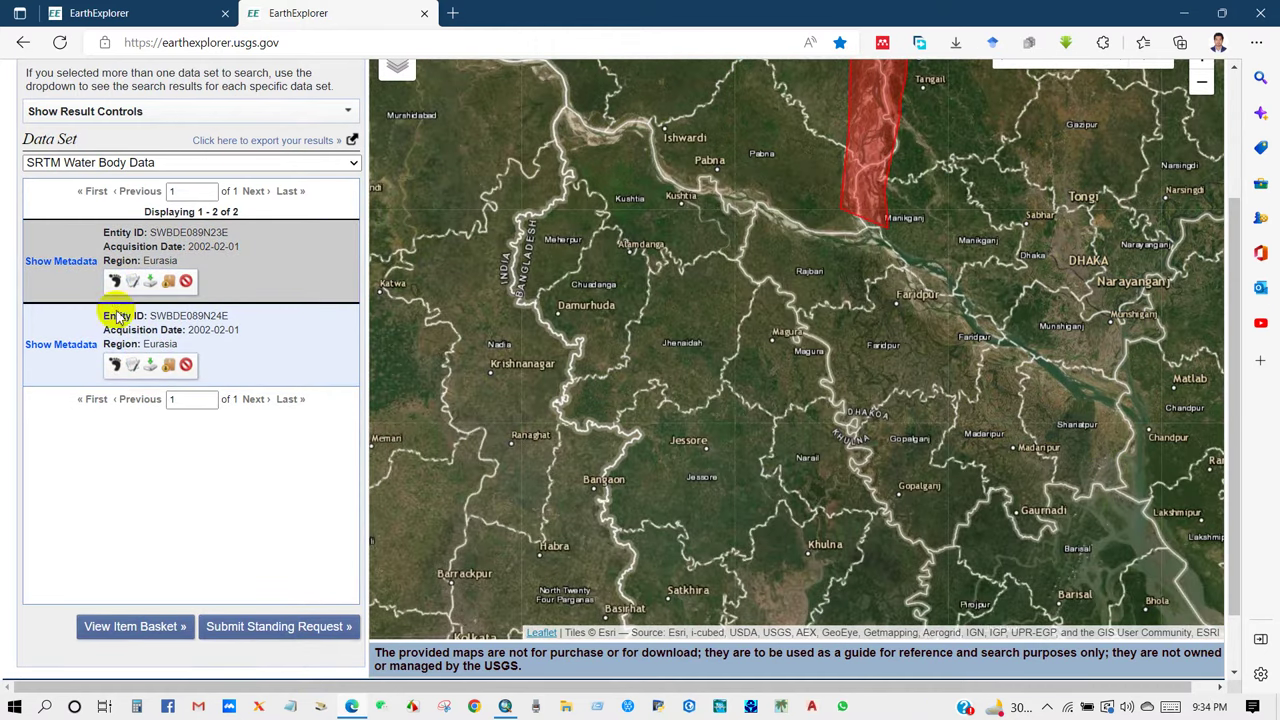
{"action": "left_click", "coordinate": [114, 364]}
{"action": "left_click", "coordinate": [115, 365]}
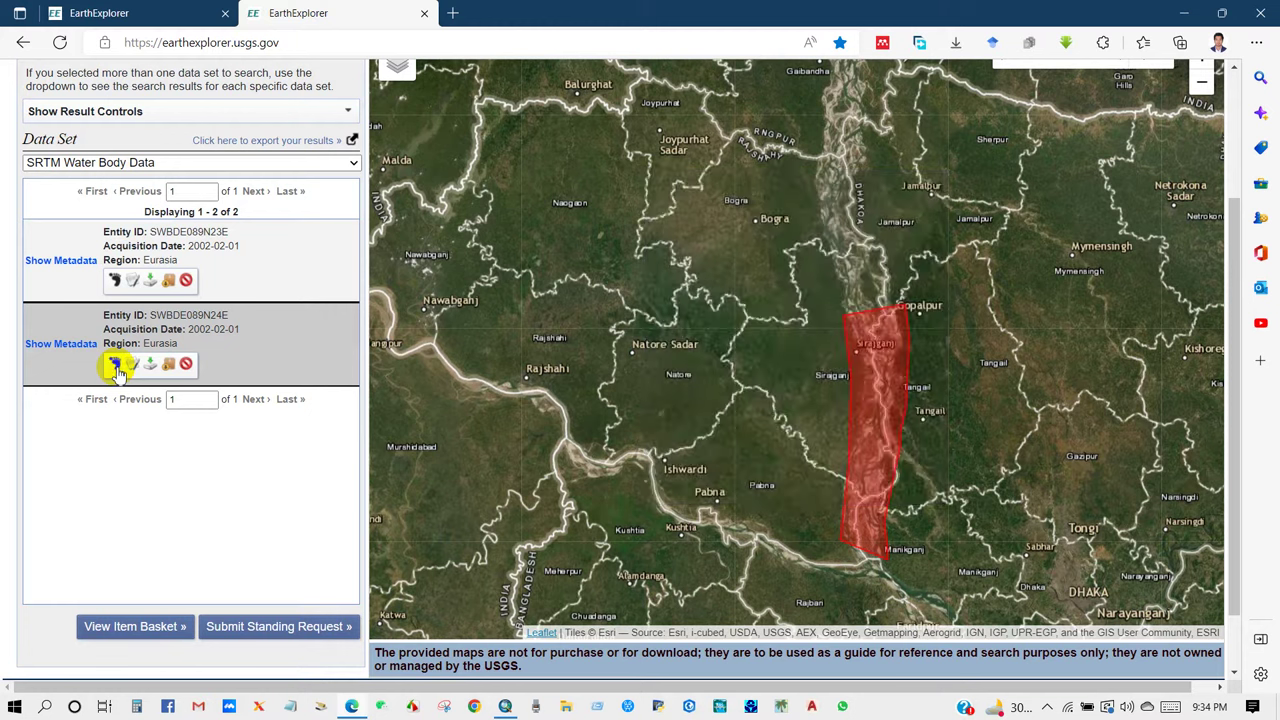
{"action": "left_click", "coordinate": [115, 365]}
{"action": "left_click_drag", "start_coordinate": [675, 385], "coordinate": [580, 337]}
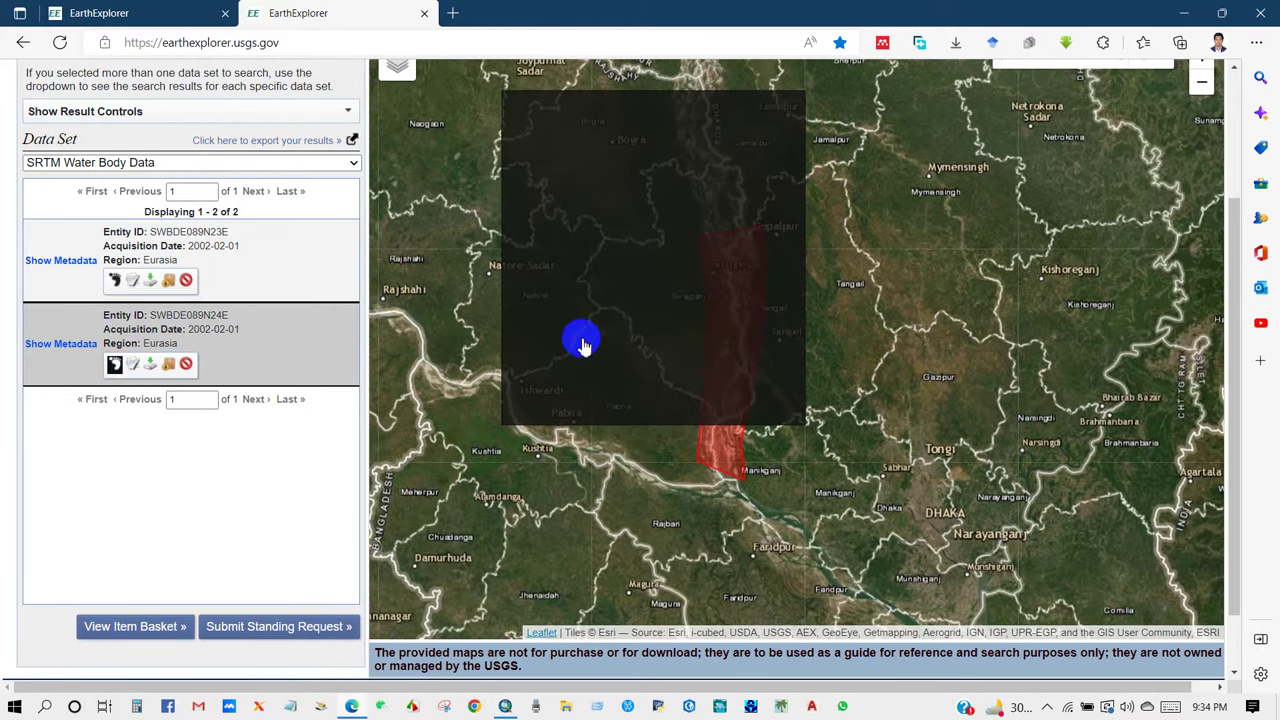
{"action": "left_click", "coordinate": [115, 365]}
{"action": "left_click", "coordinate": [115, 365]}
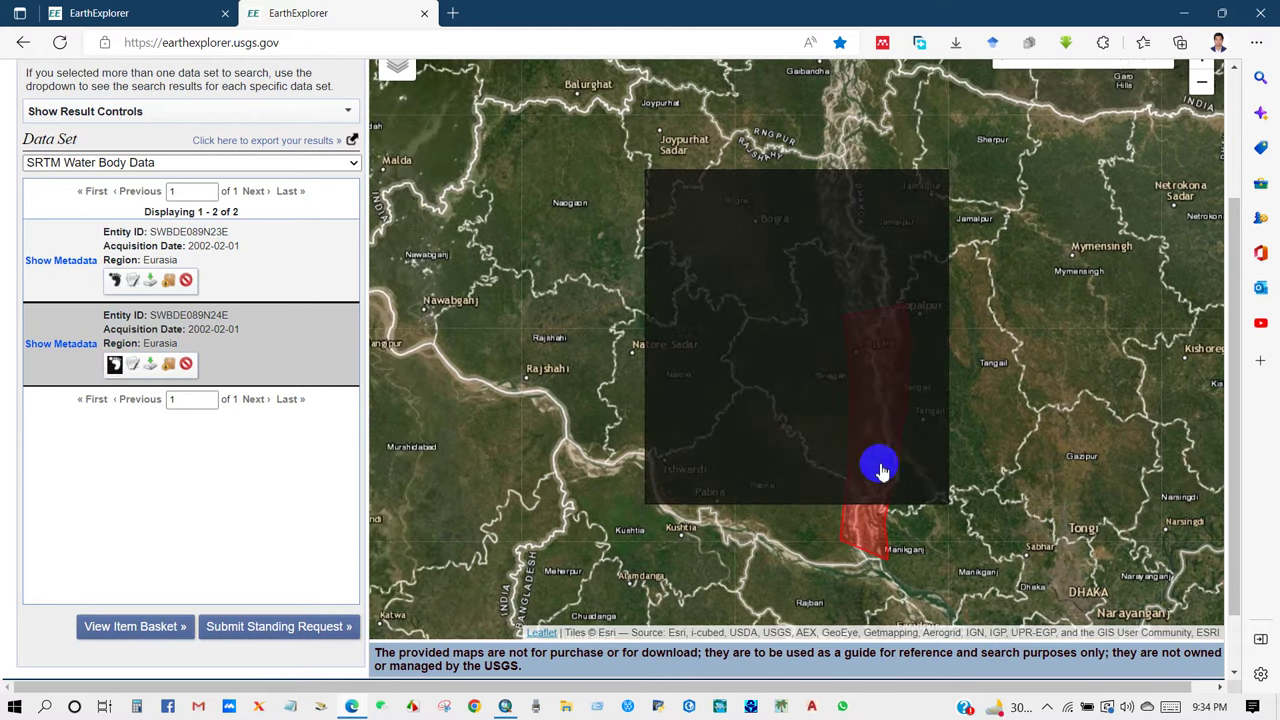
{"action": "left_click_drag", "start_coordinate": [594, 386], "coordinate": [541, 330]}
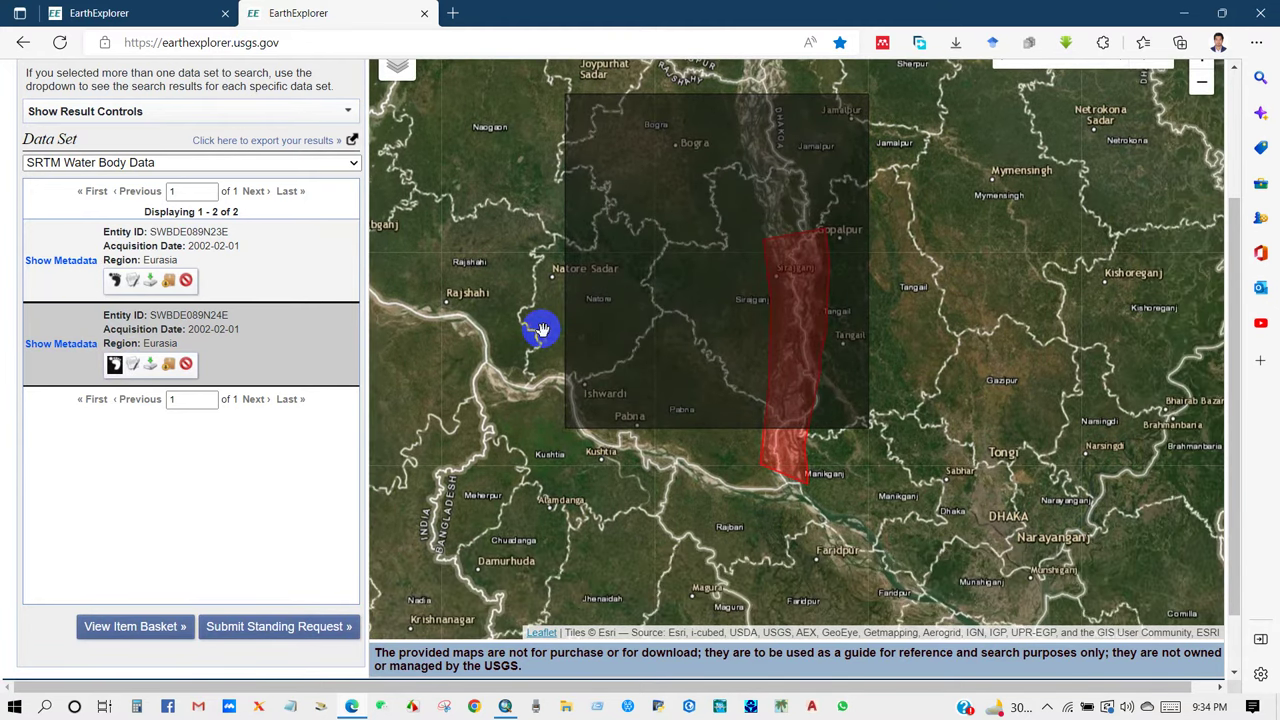
{"action": "left_click", "coordinate": [150, 367]}
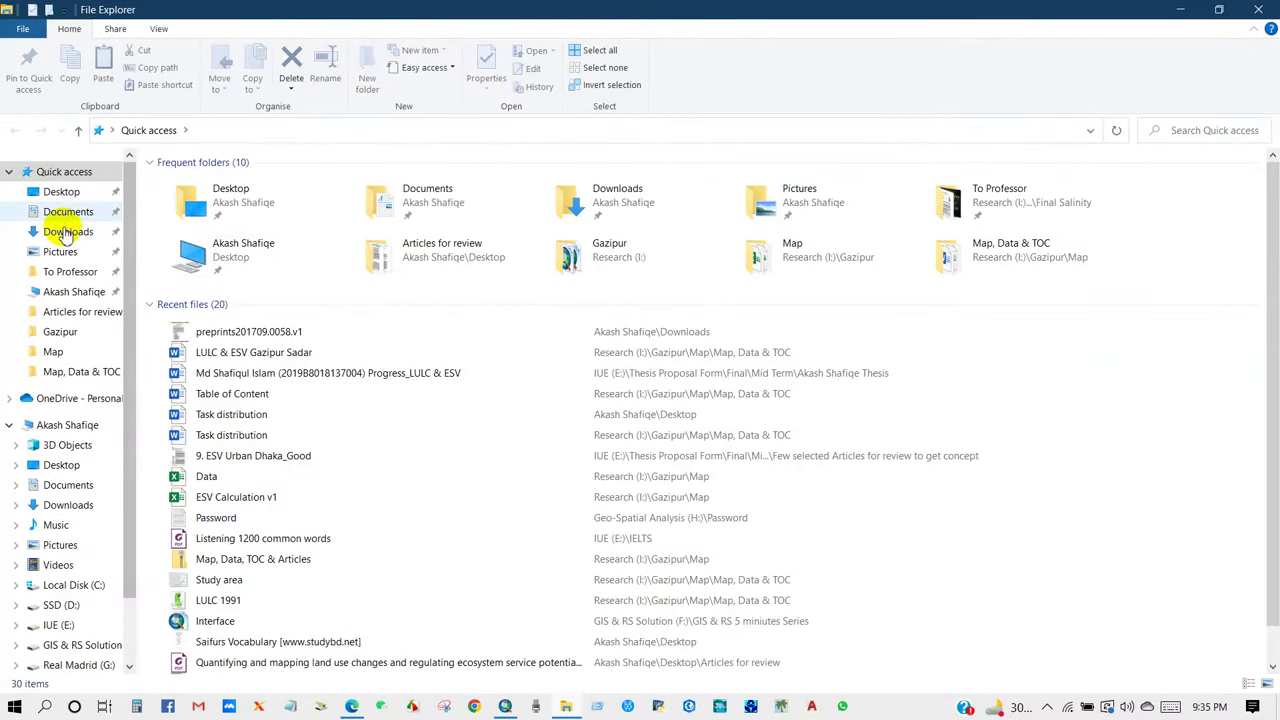
Step: Extract the downloaded e089n24e zip in Downloads into an e089n24e folder
{"action": "left_click", "coordinate": [65, 232]}
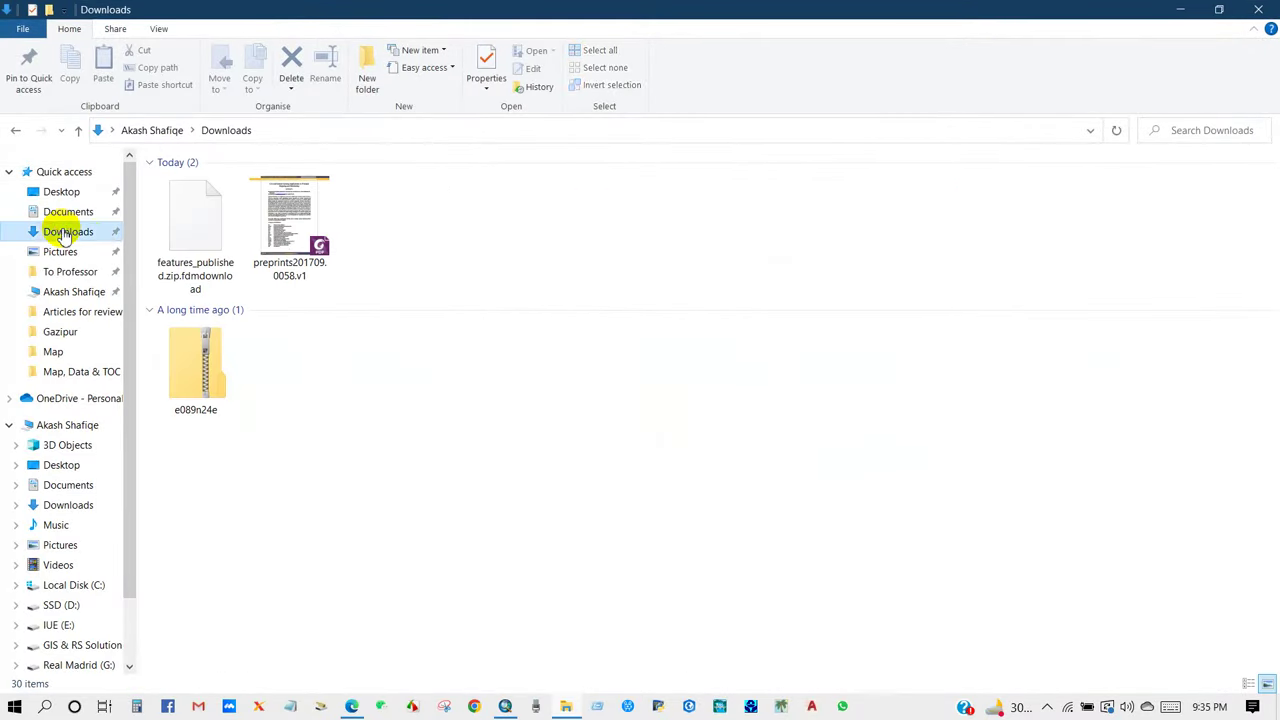
{"action": "left_click", "coordinate": [194, 374]}
{"action": "right_click", "coordinate": [187, 373]}
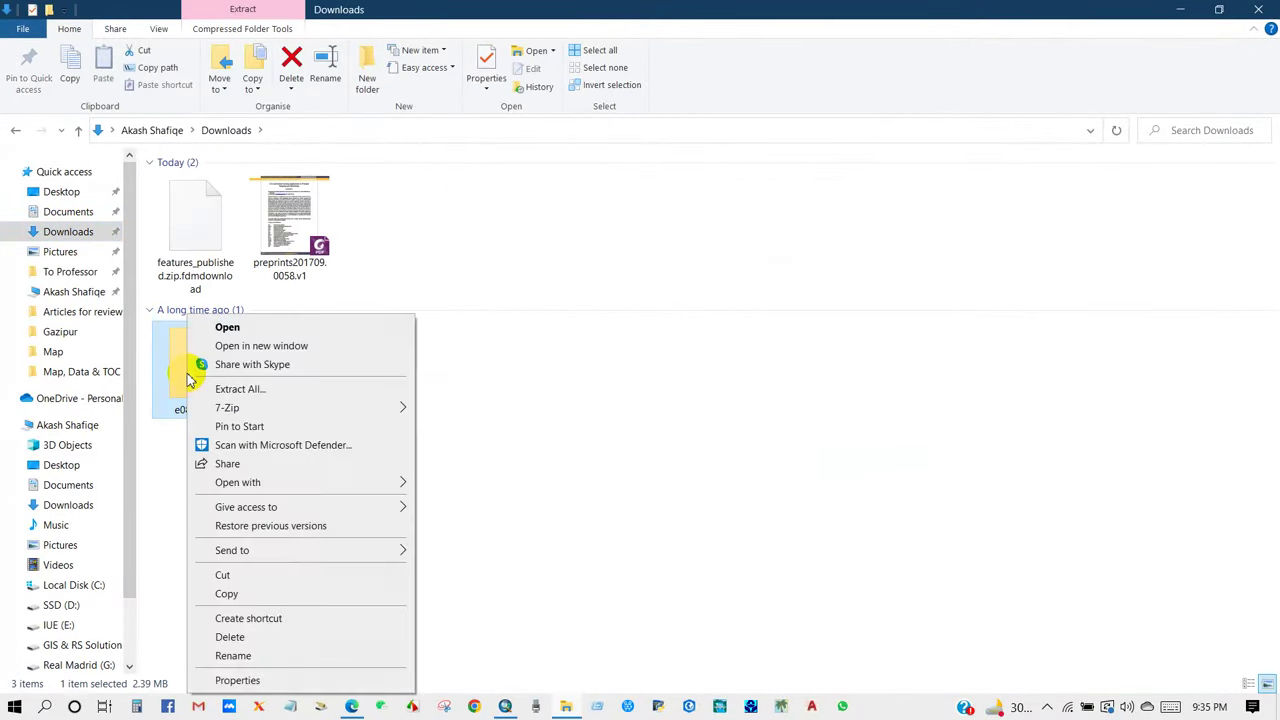
{"action": "left_click", "coordinate": [230, 389]}
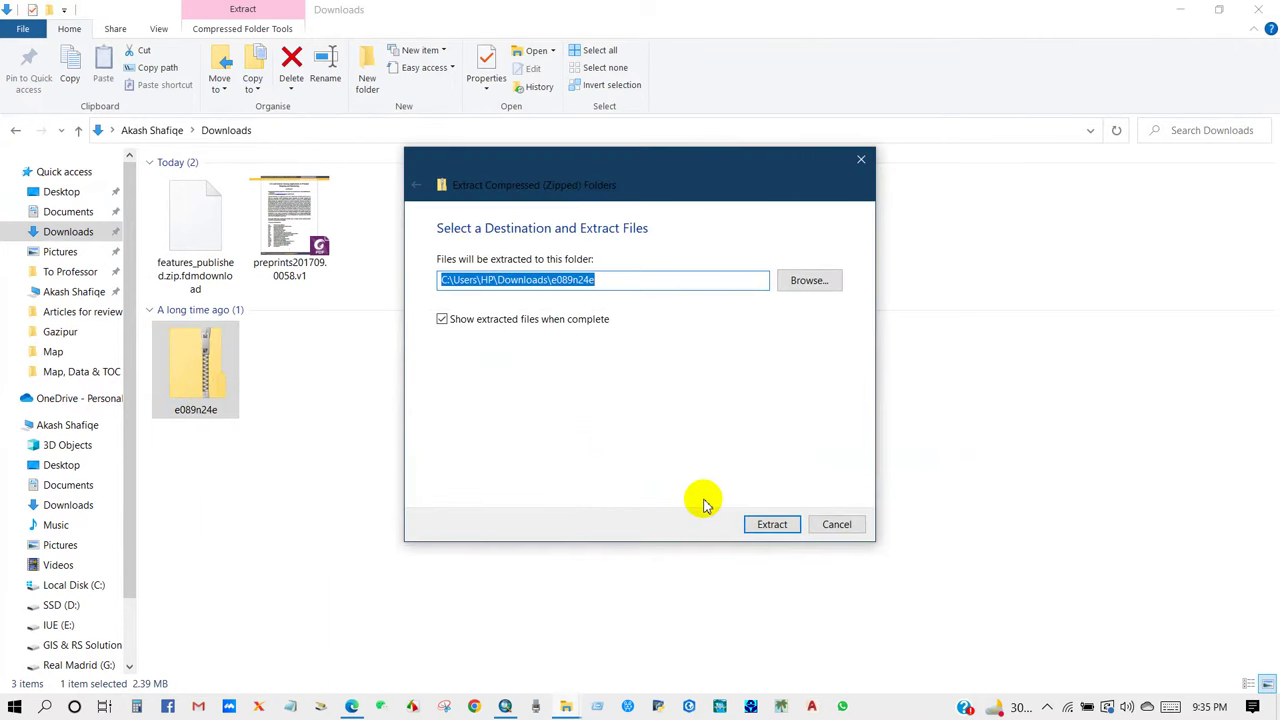
{"action": "left_click", "coordinate": [760, 521]}
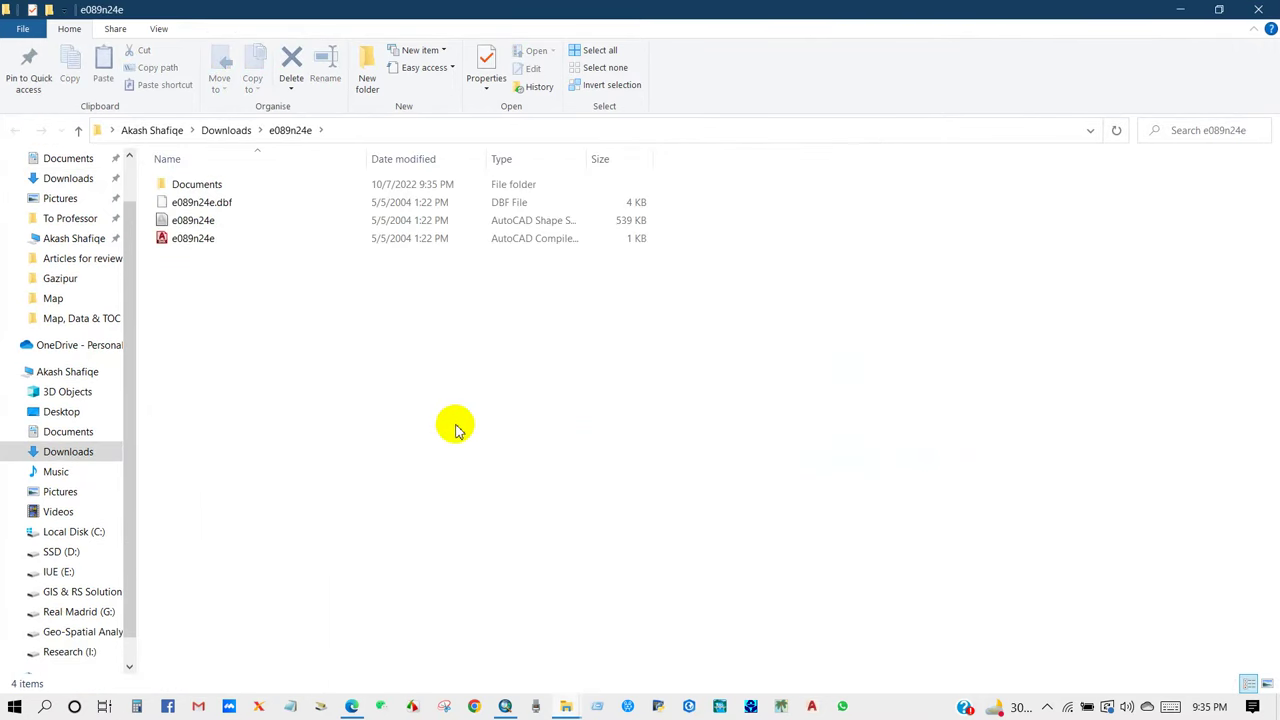
Step: Move the e089n24e folder into Desktop\Water body shapefile
{"action": "left_click_drag", "start_coordinate": [197, 300], "coordinate": [196, 175]}
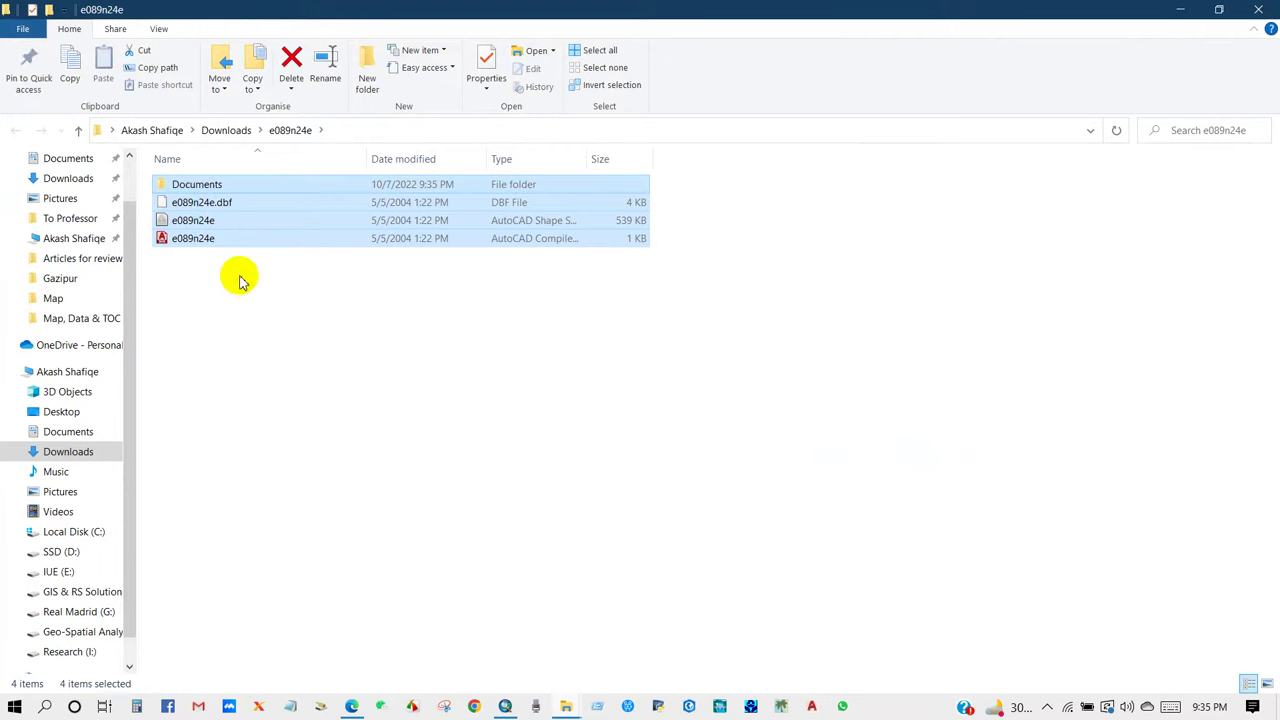
{"action": "left_click", "coordinate": [240, 277]}
{"action": "left_click", "coordinate": [80, 130]}
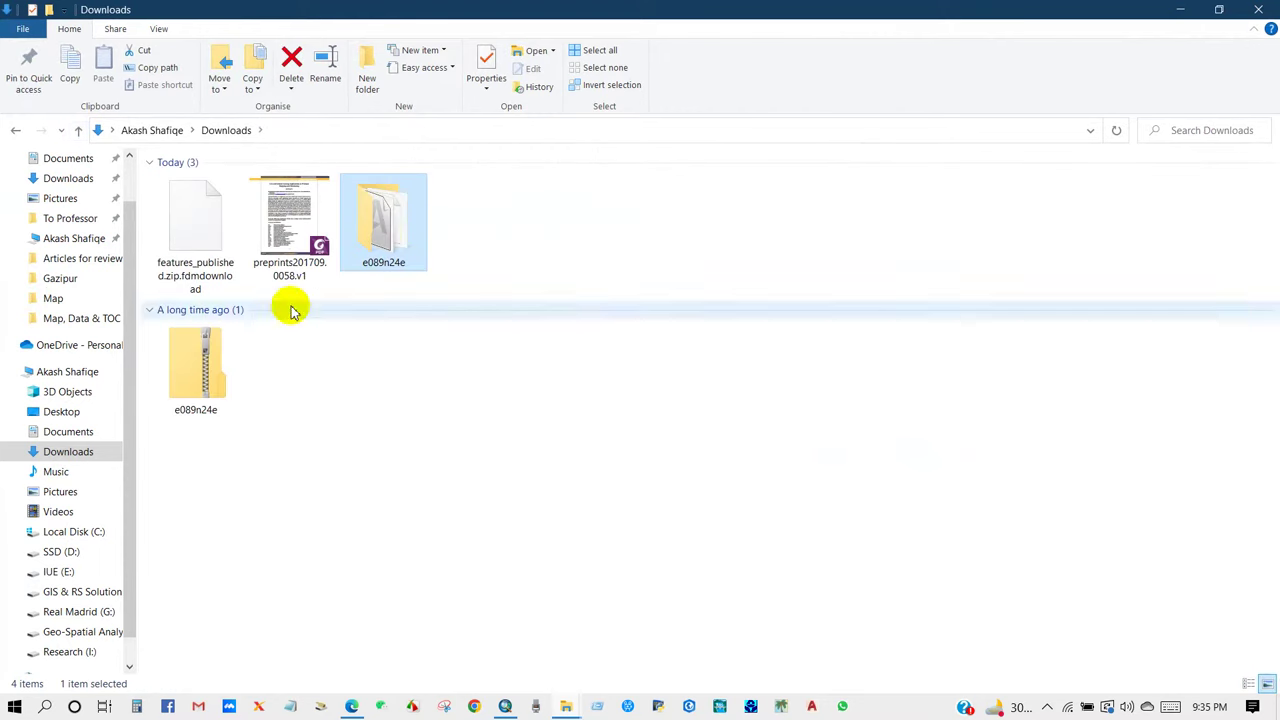
{"action": "right_click", "coordinate": [378, 243]}
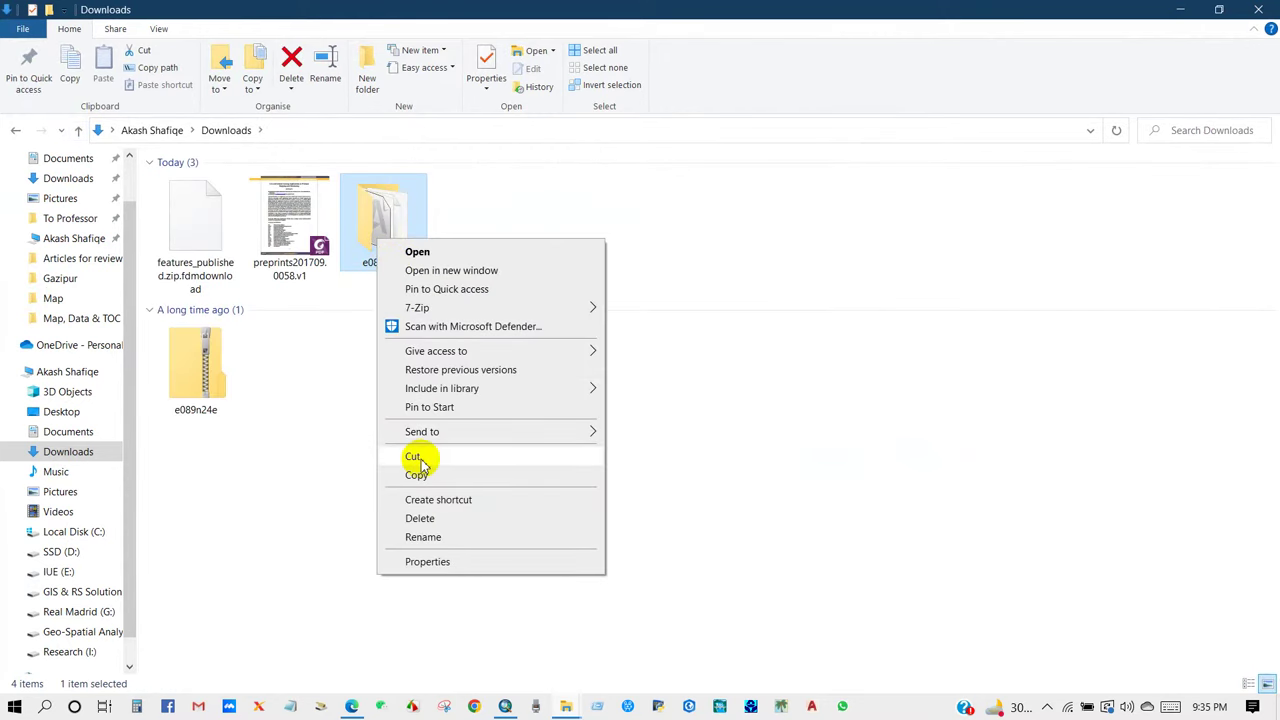
{"action": "left_click", "coordinate": [414, 456]}
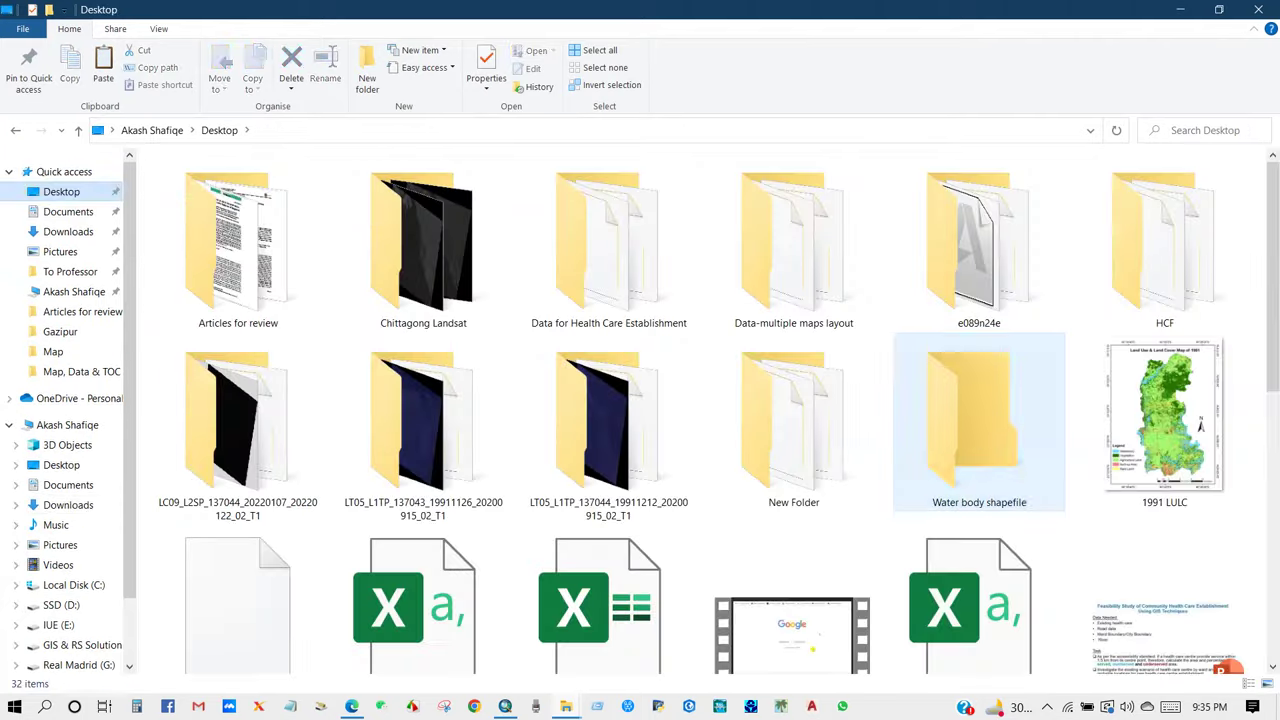
{"action": "double_click", "coordinate": [893, 405]}
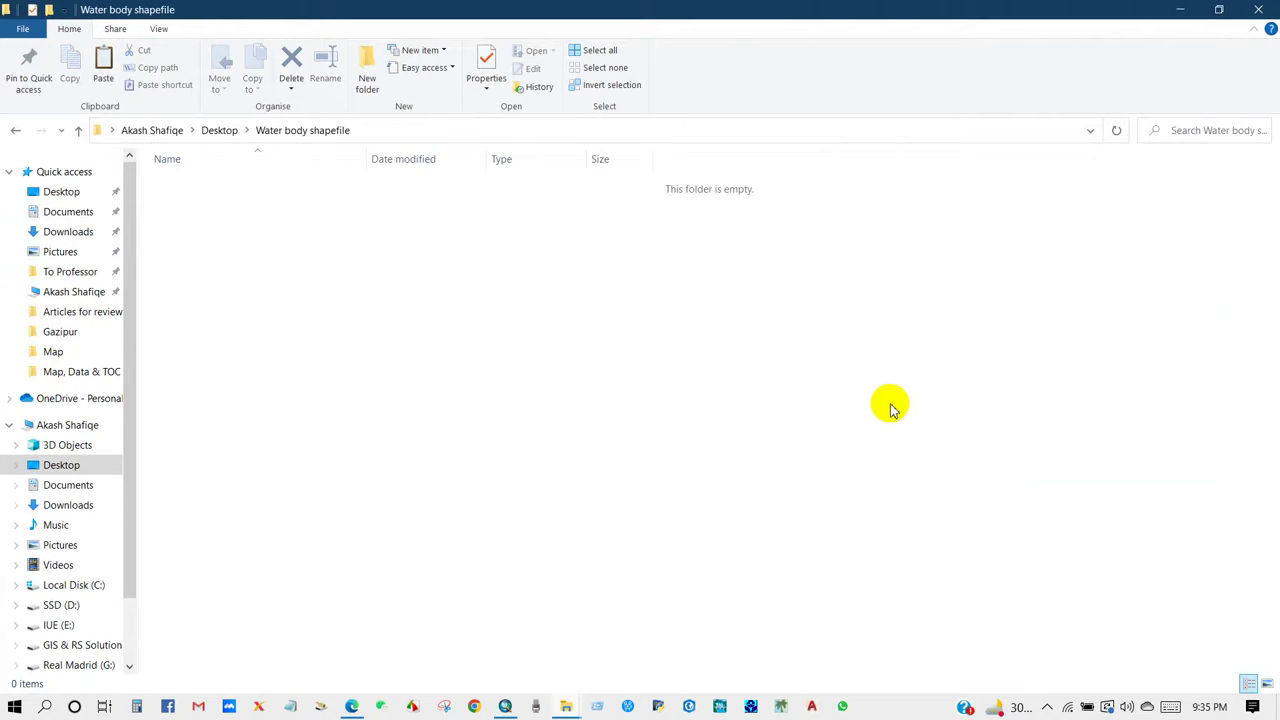
{"action": "right_click", "coordinate": [581, 306]}
{"action": "left_click", "coordinate": [617, 424]}
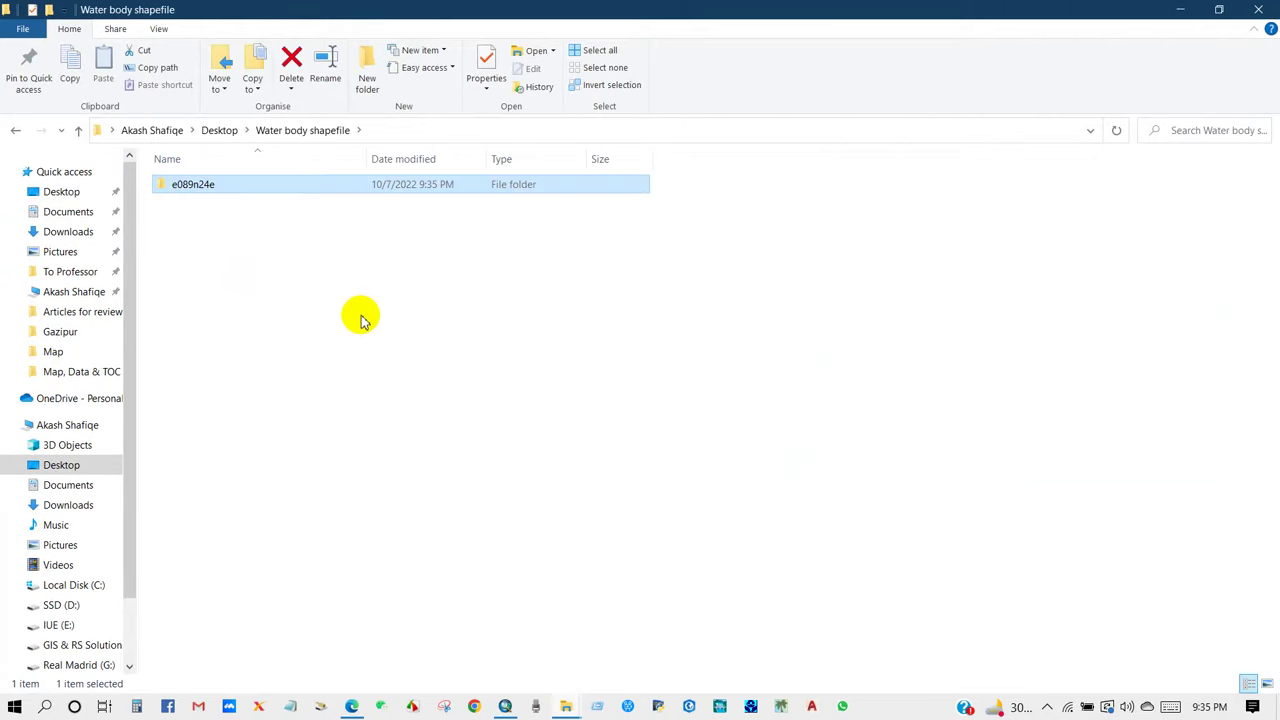
{"action": "left_click", "coordinate": [505, 706]}
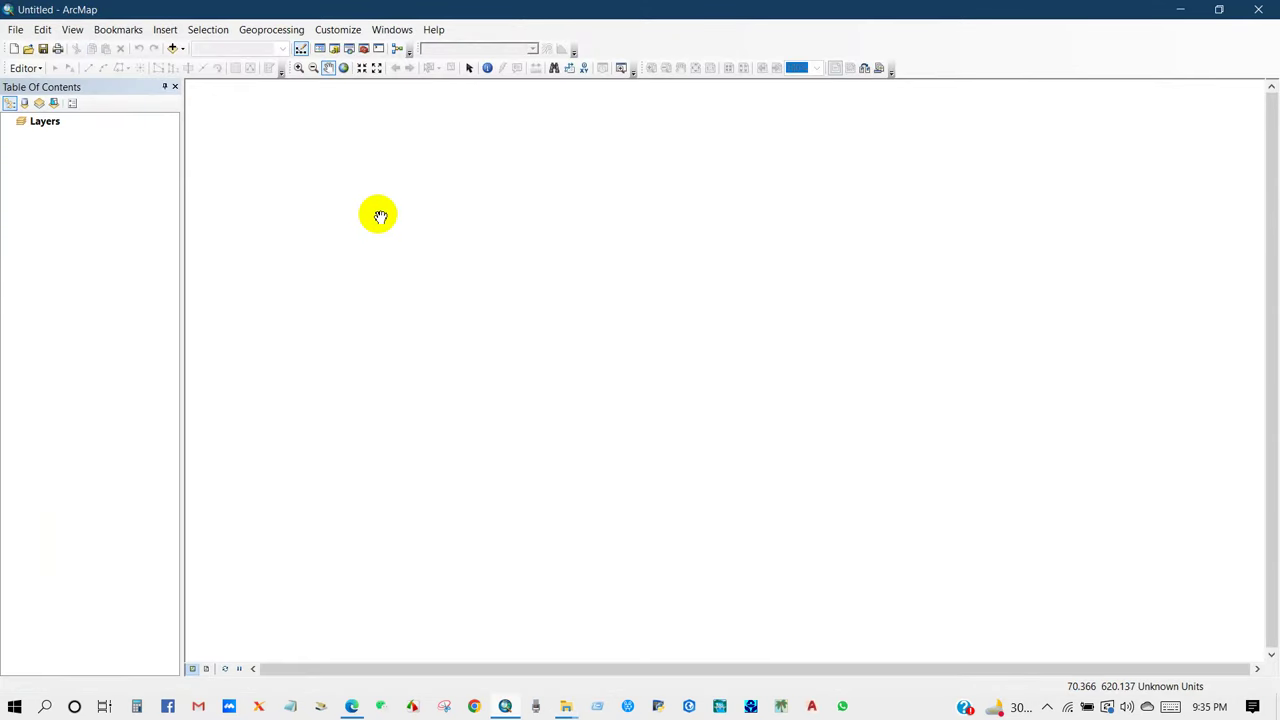
Step: Add e089n24e.shp from the e089n24e folder to the map as a layer
{"action": "left_click", "coordinate": [181, 49]}
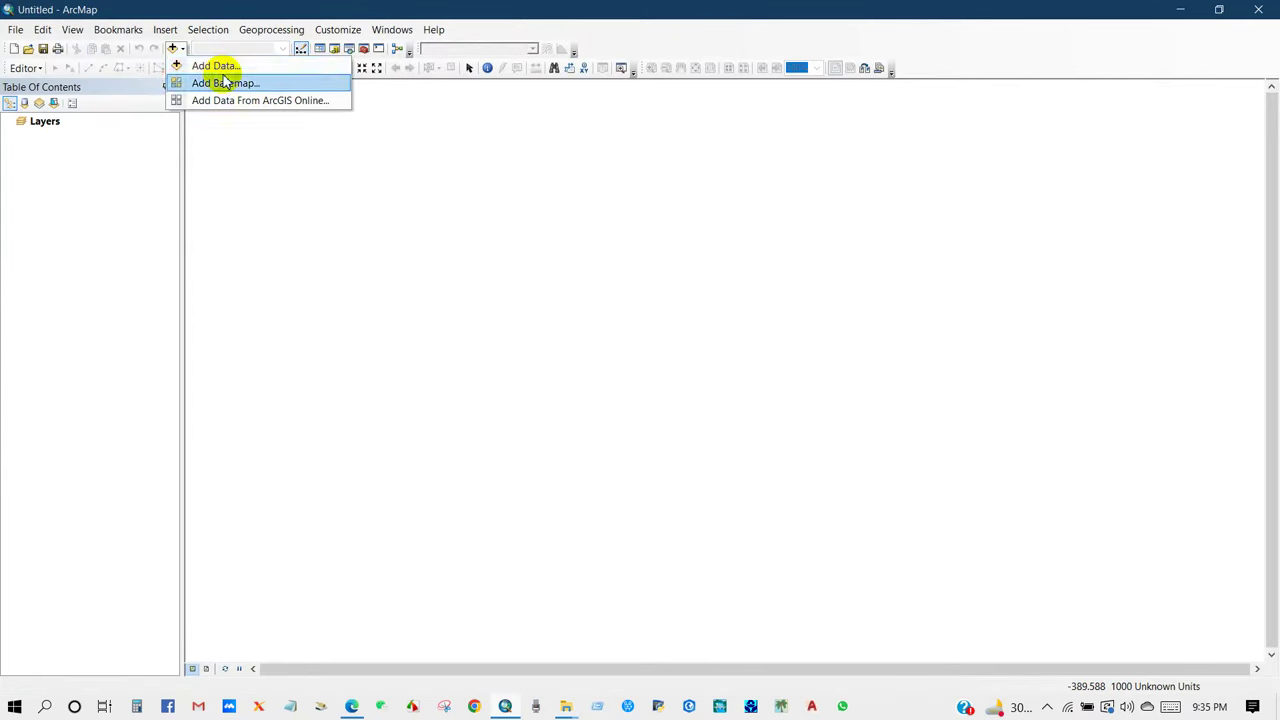
{"action": "left_click", "coordinate": [220, 64]}
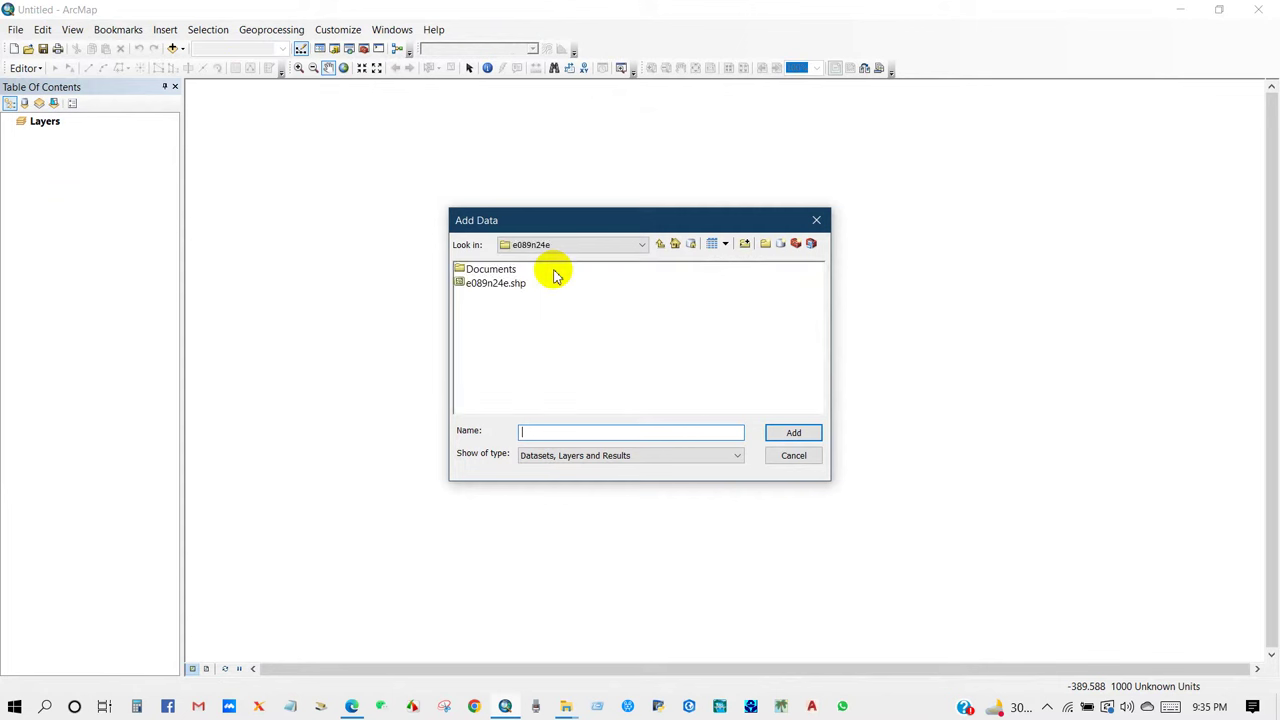
{"action": "key", "text": "BackSpace"}
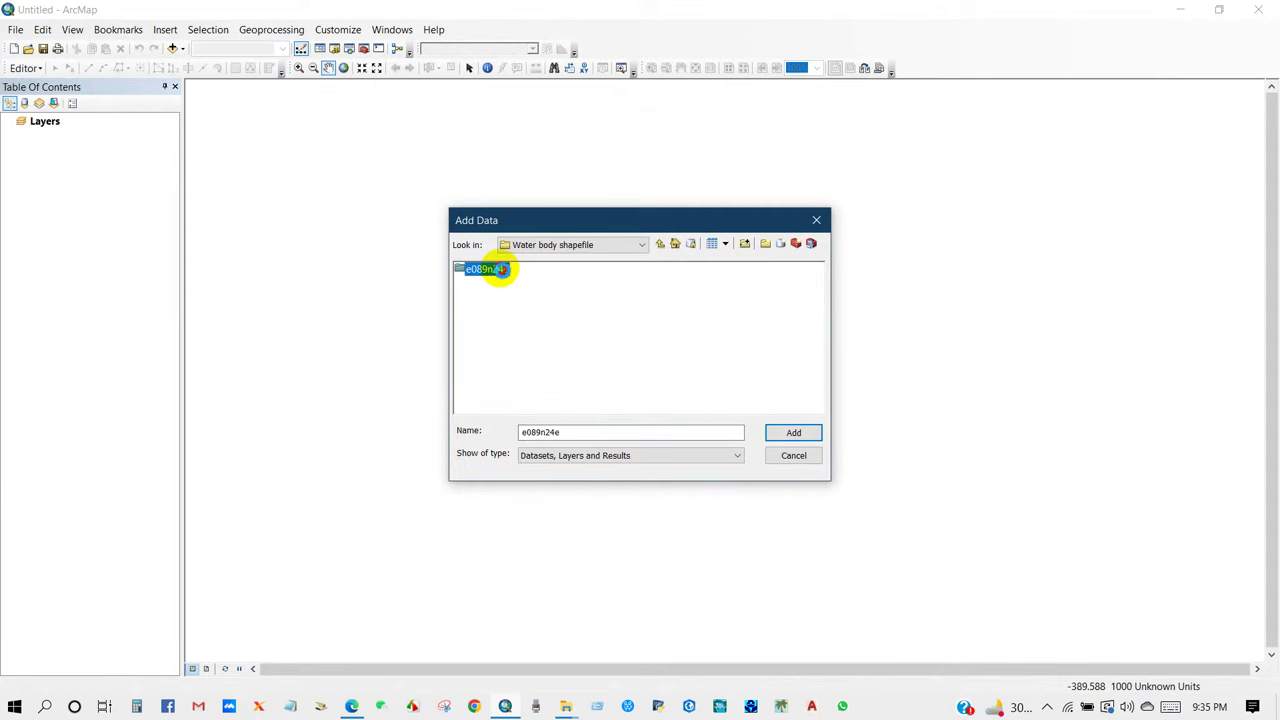
{"action": "double_click", "coordinate": [500, 269]}
{"action": "left_click", "coordinate": [478, 285]}
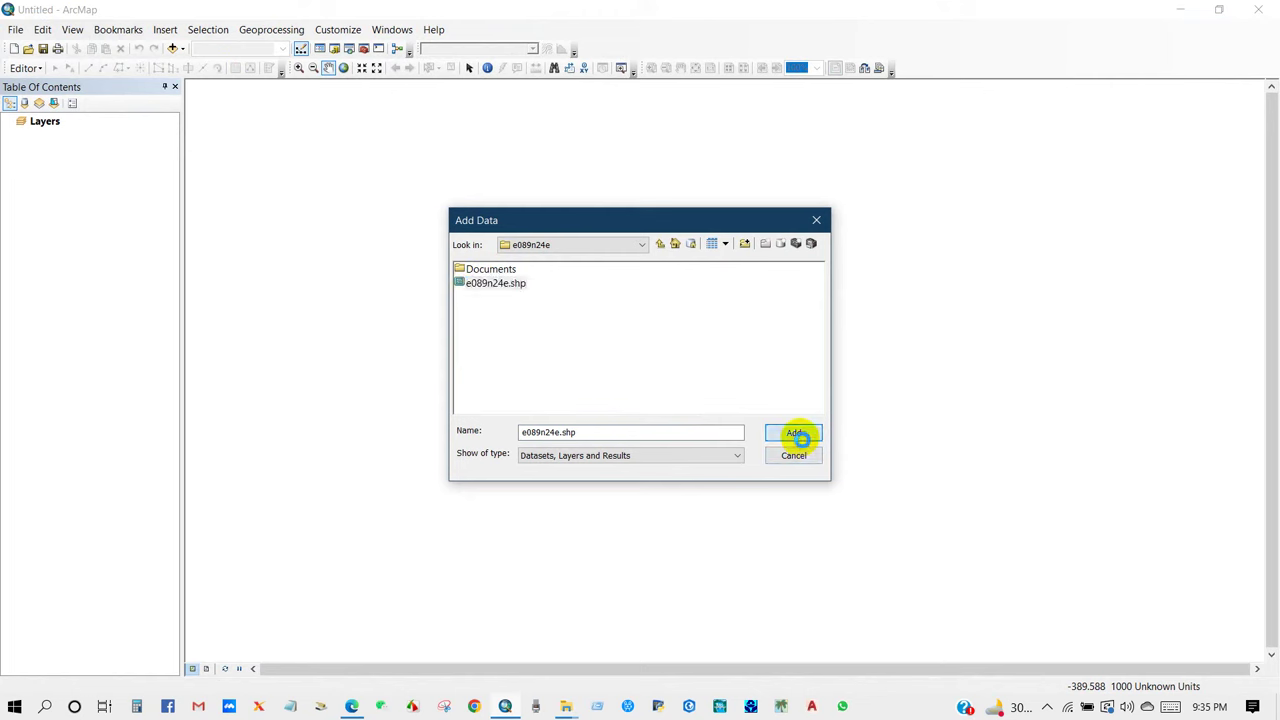
{"action": "left_click", "coordinate": [800, 437]}
{"action": "scroll", "coordinate": [623, 431], "scroll_direction": "up", "scroll_amount": 1}
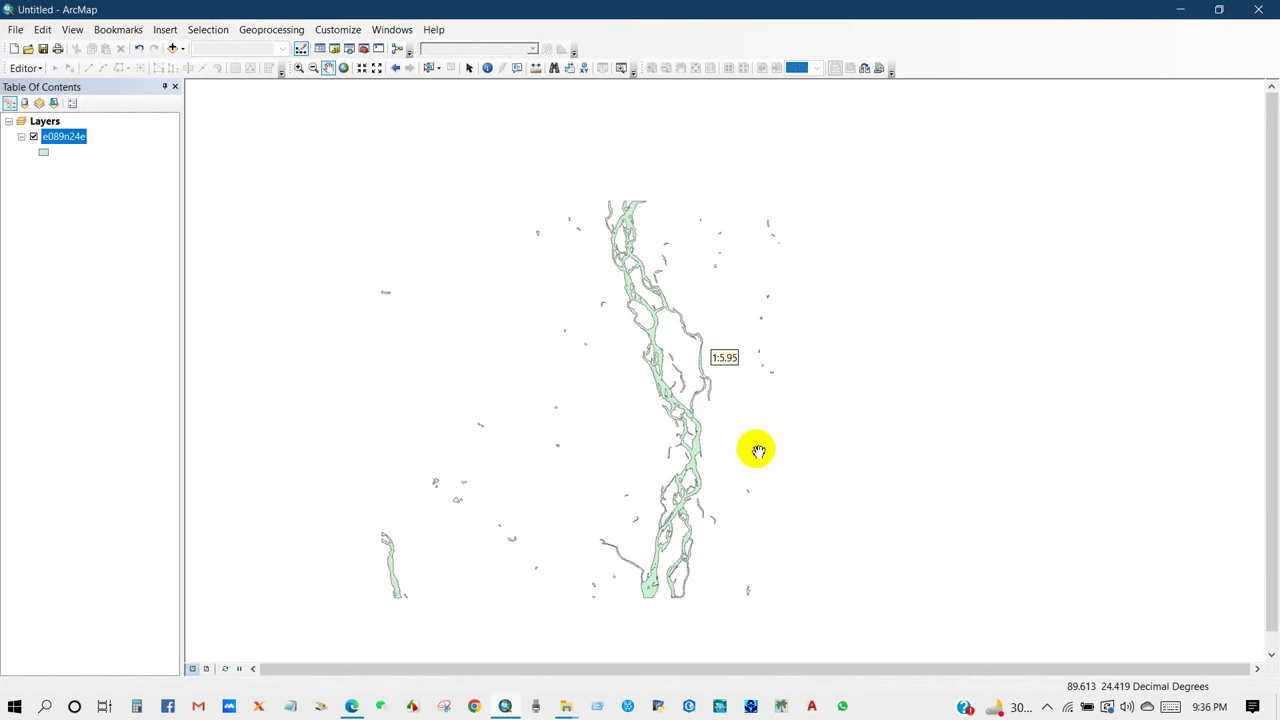
Step: Give the e089n24e layer a Yogo Blue fill and a blue outline
{"action": "left_click_drag", "start_coordinate": [758, 450], "coordinate": [714, 406]}
{"action": "scroll", "coordinate": [625, 268], "scroll_direction": "down", "scroll_amount": 1}
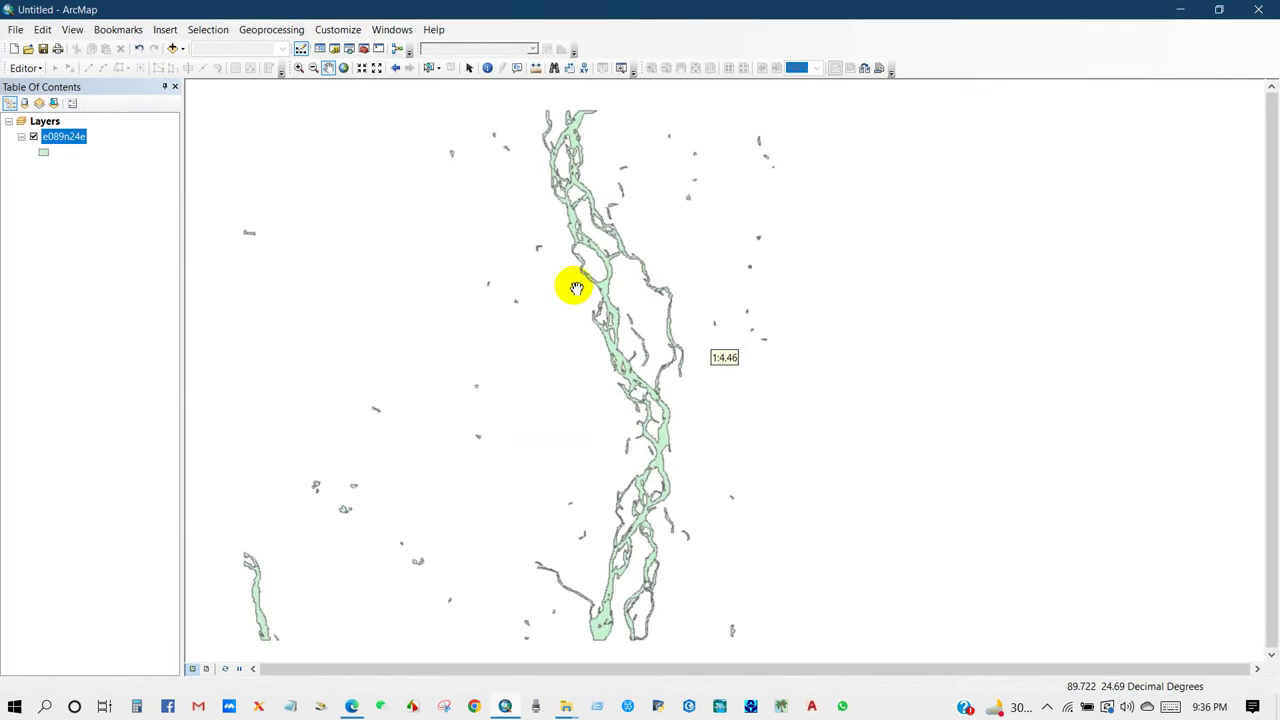
{"action": "left_click", "coordinate": [45, 156]}
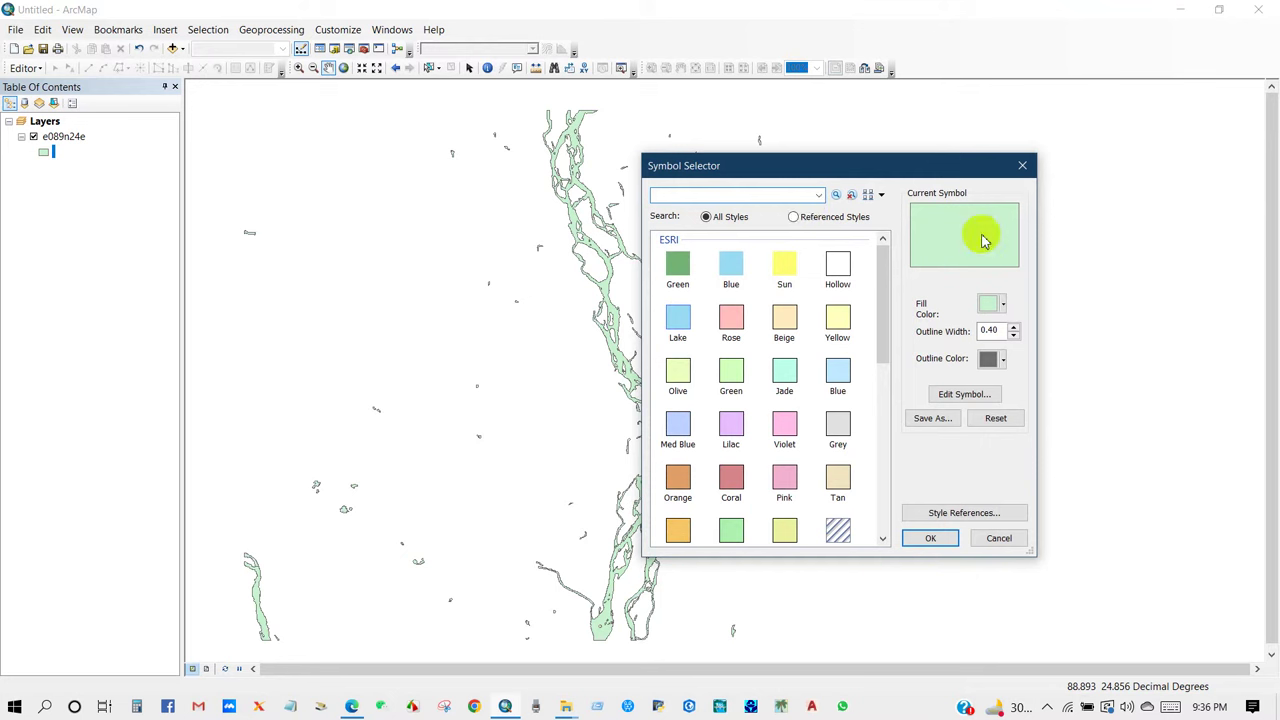
{"action": "left_click", "coordinate": [1002, 305]}
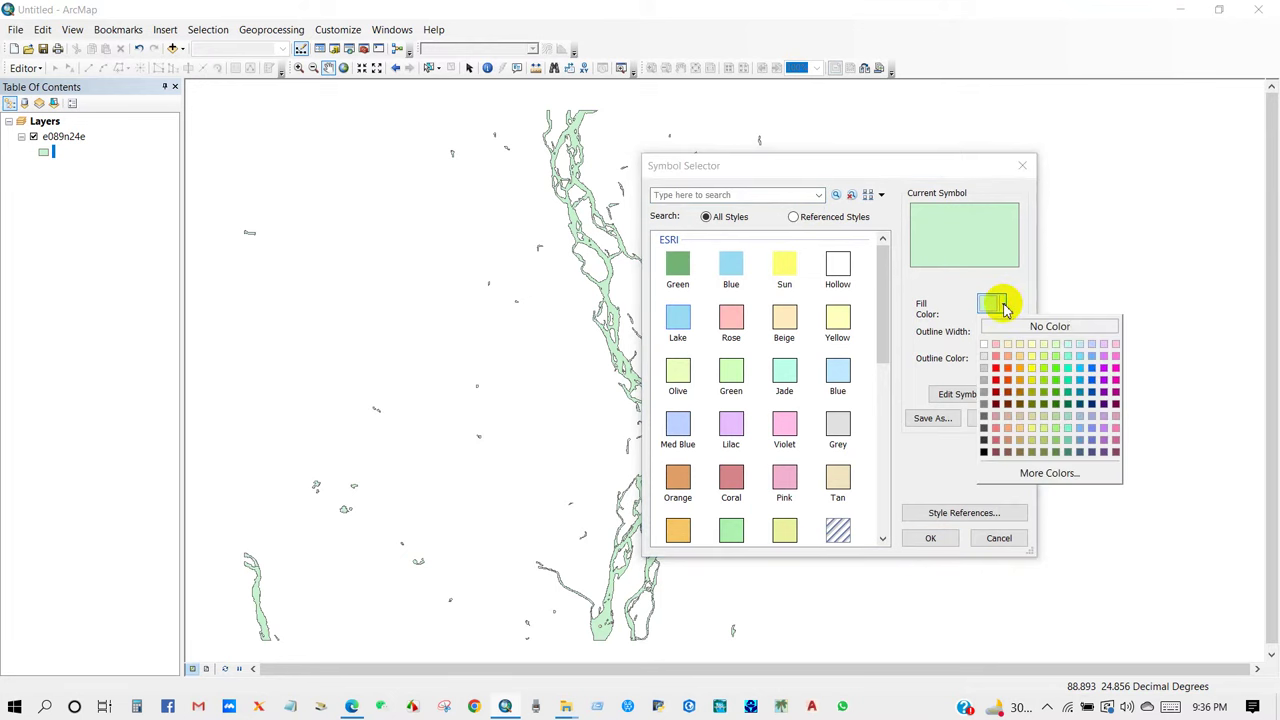
{"action": "left_click", "coordinate": [1096, 365]}
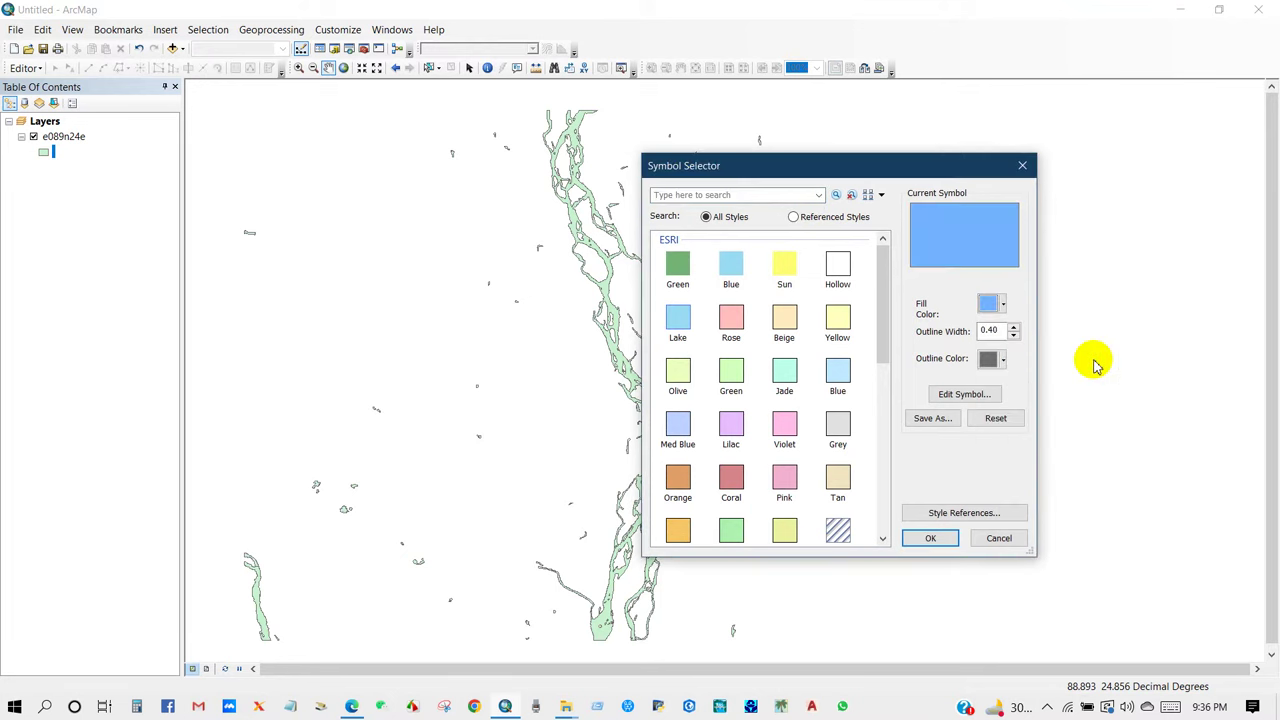
{"action": "left_click", "coordinate": [1003, 362]}
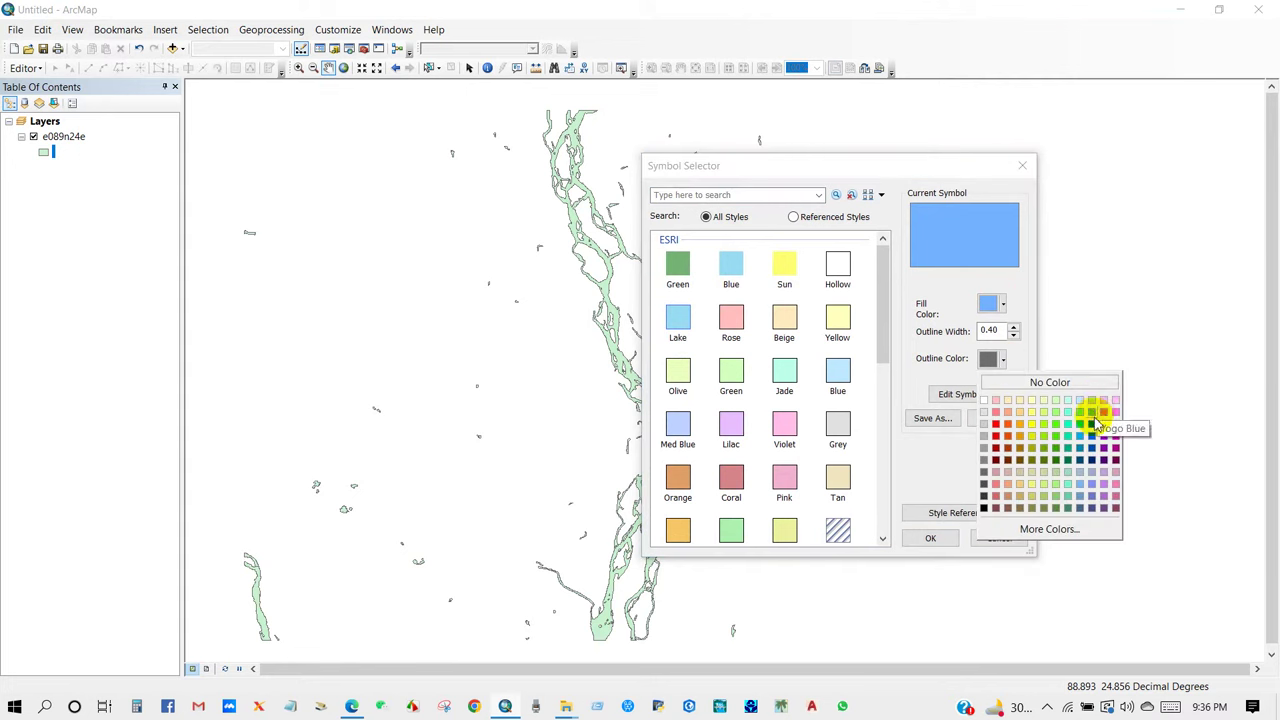
{"action": "left_click", "coordinate": [1096, 425]}
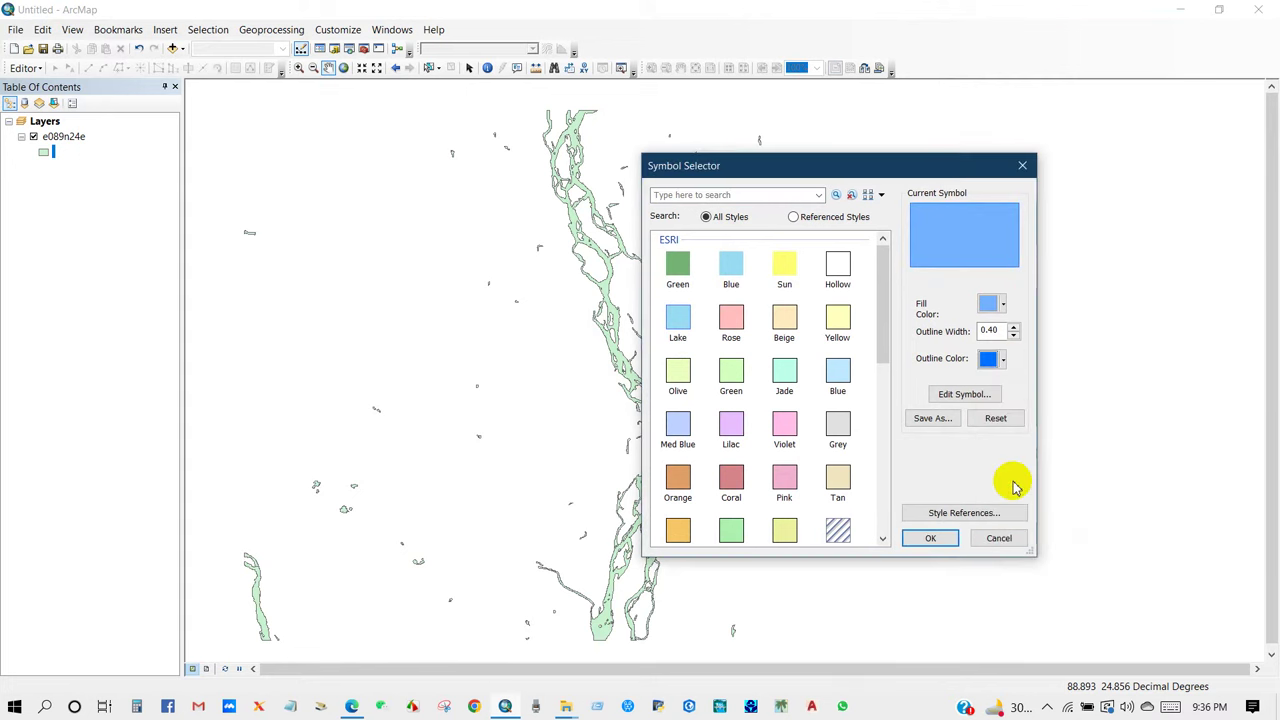
{"action": "left_click", "coordinate": [932, 538]}
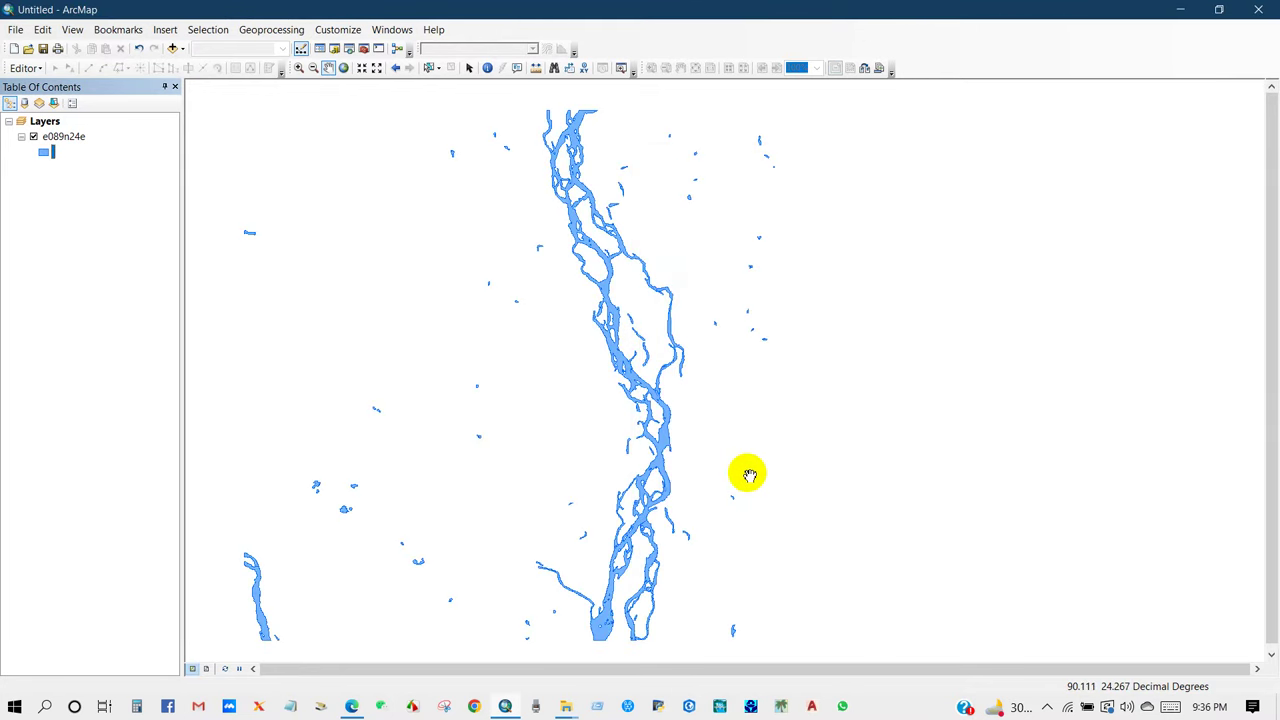
Step: Add the Imagery basemap so World Imagery sits beneath the e089n24e layer
{"action": "left_click_drag", "start_coordinate": [687, 457], "coordinate": [685, 457]}
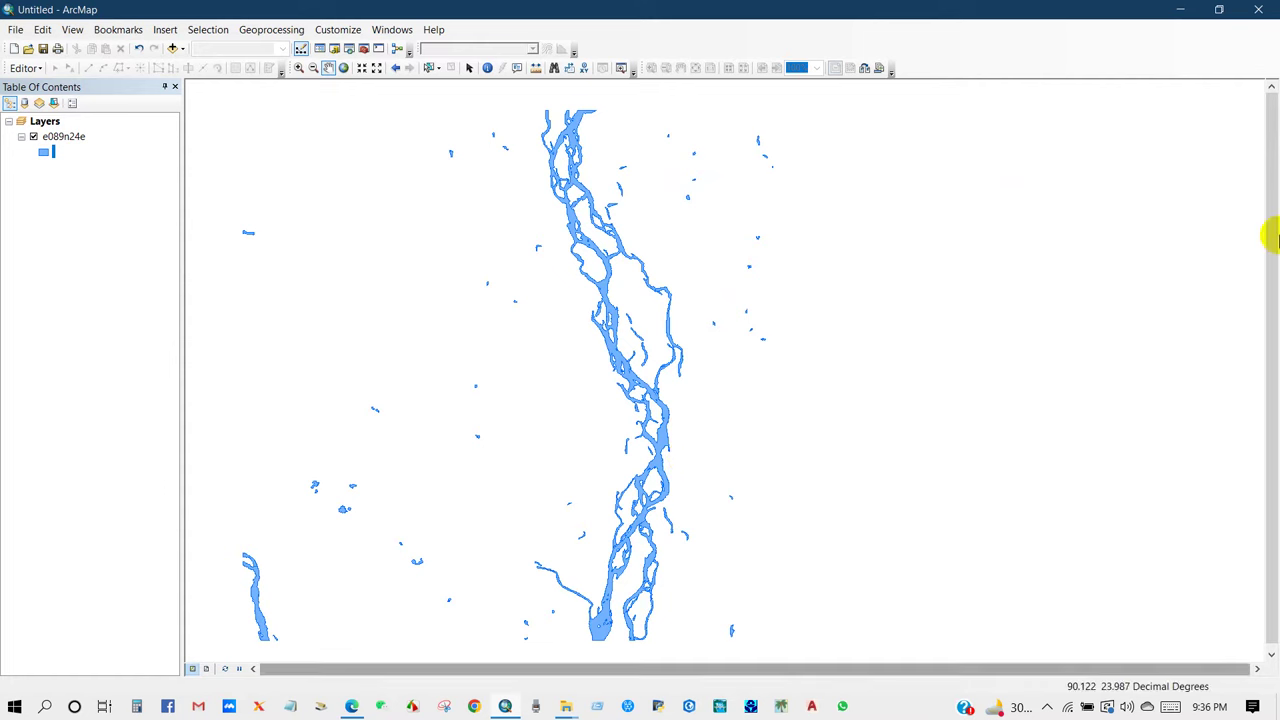
{"action": "scroll", "coordinate": [668, 331], "scroll_direction": "up", "scroll_amount": 1}
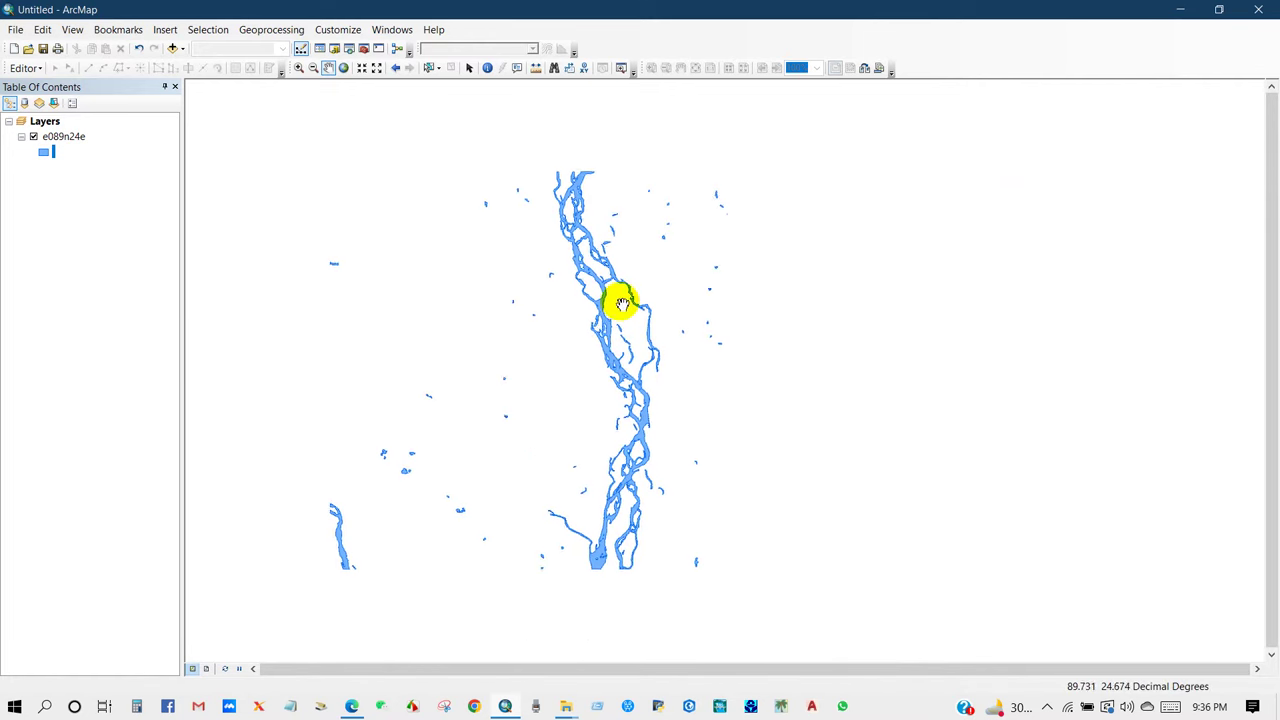
{"action": "scroll", "coordinate": [640, 357], "scroll_direction": "down", "scroll_amount": 1}
{"action": "scroll", "coordinate": [651, 366], "scroll_direction": "up", "scroll_amount": 1}
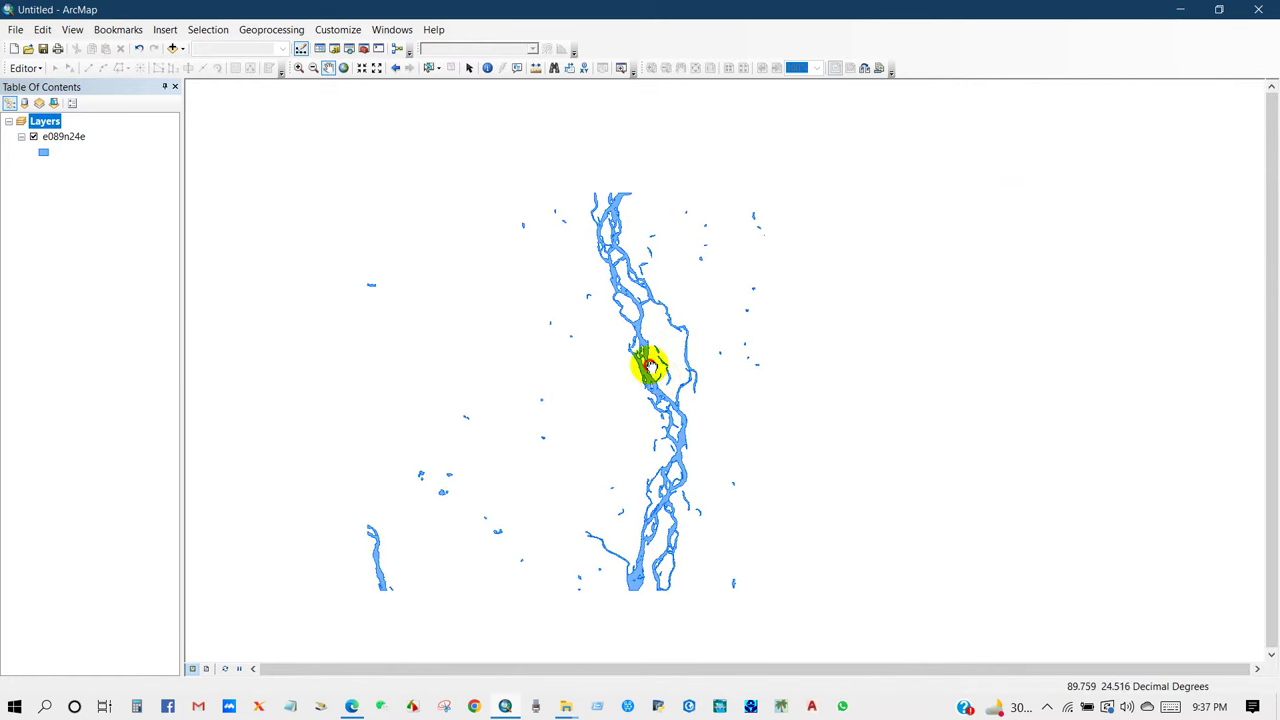
{"action": "left_click", "coordinate": [185, 49]}
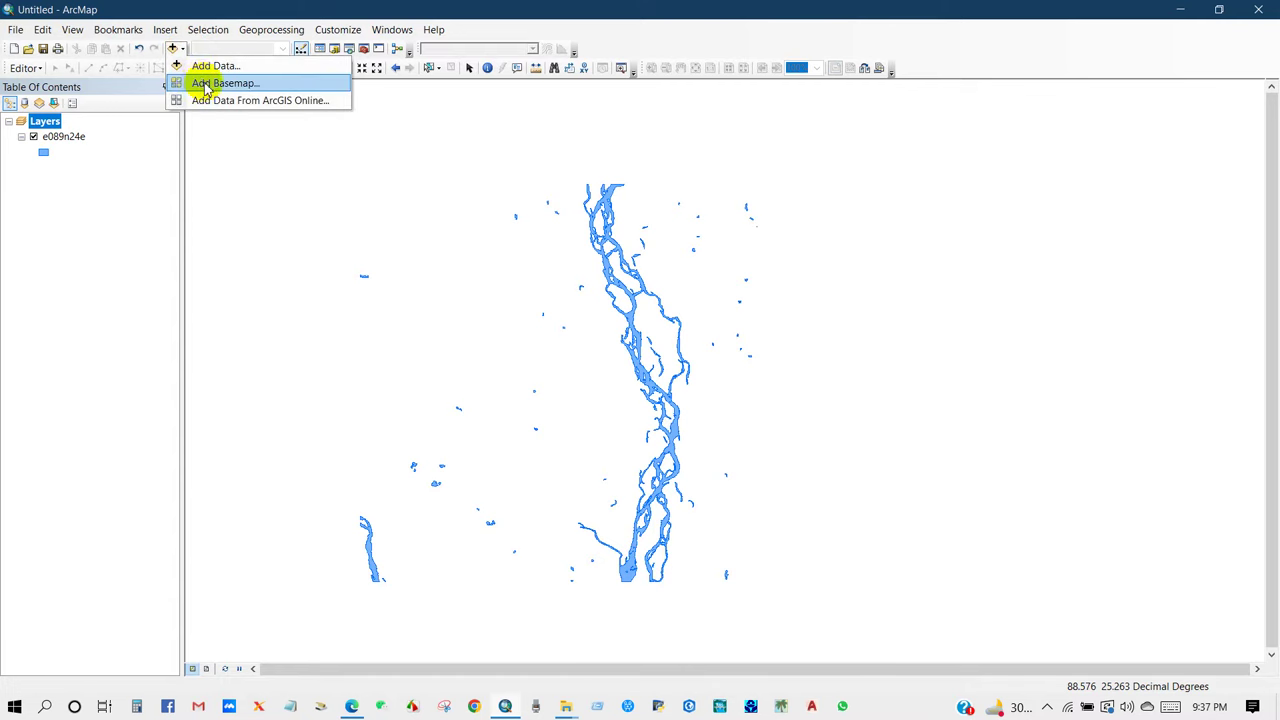
{"action": "left_click", "coordinate": [205, 80]}
{"action": "left_click", "coordinate": [395, 258]}
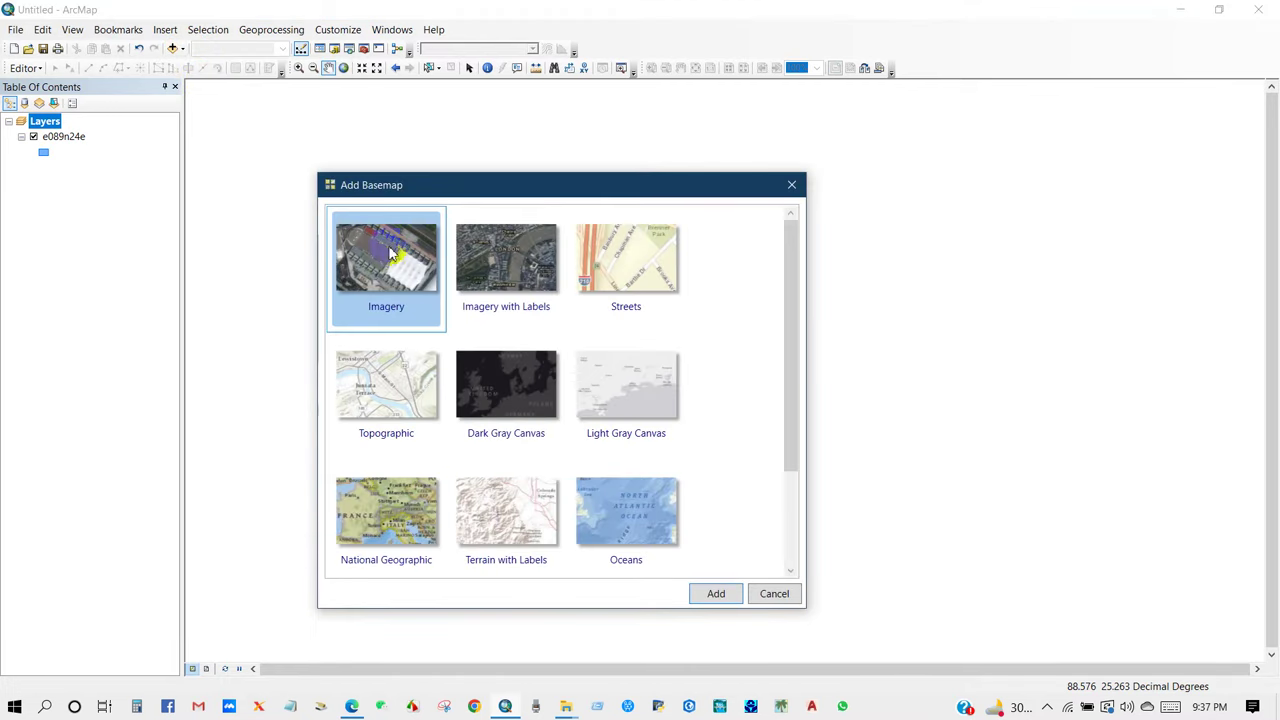
{"action": "left_click", "coordinate": [714, 594]}
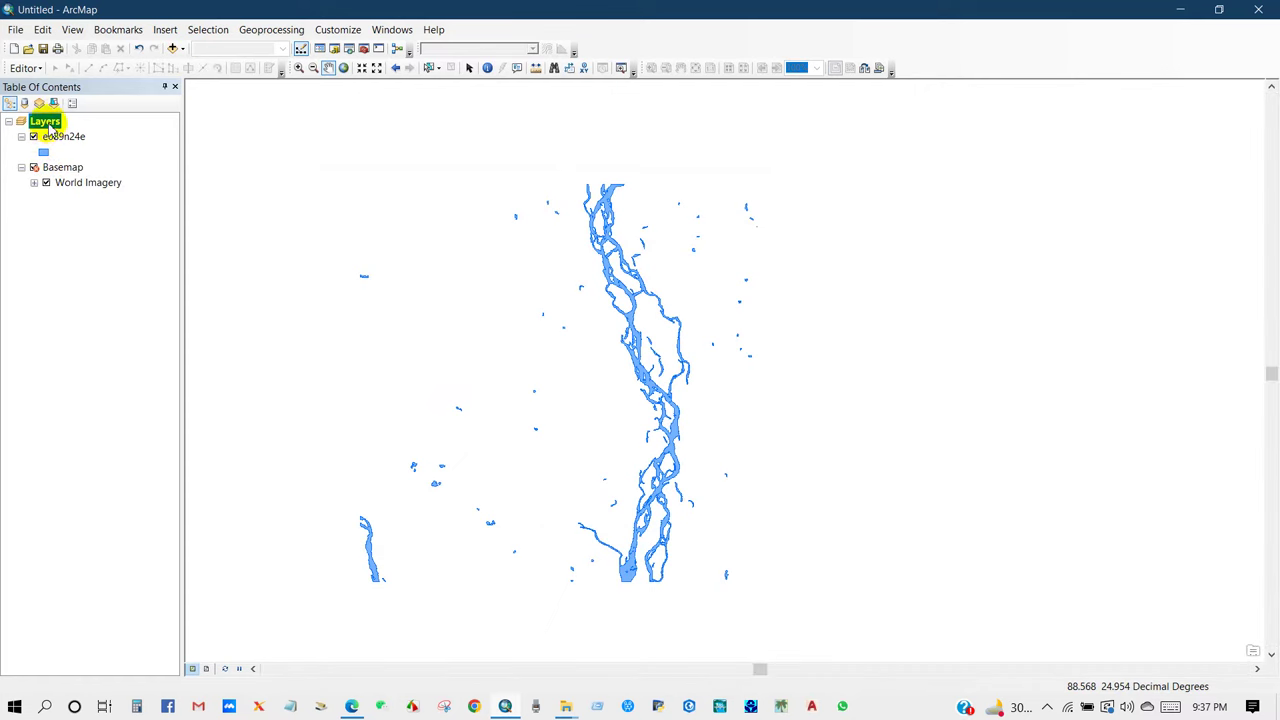
Step: Set the Layers data frame's coordinate system to the World > WGS 1984 geographic system
{"action": "right_click", "coordinate": [50, 122]}
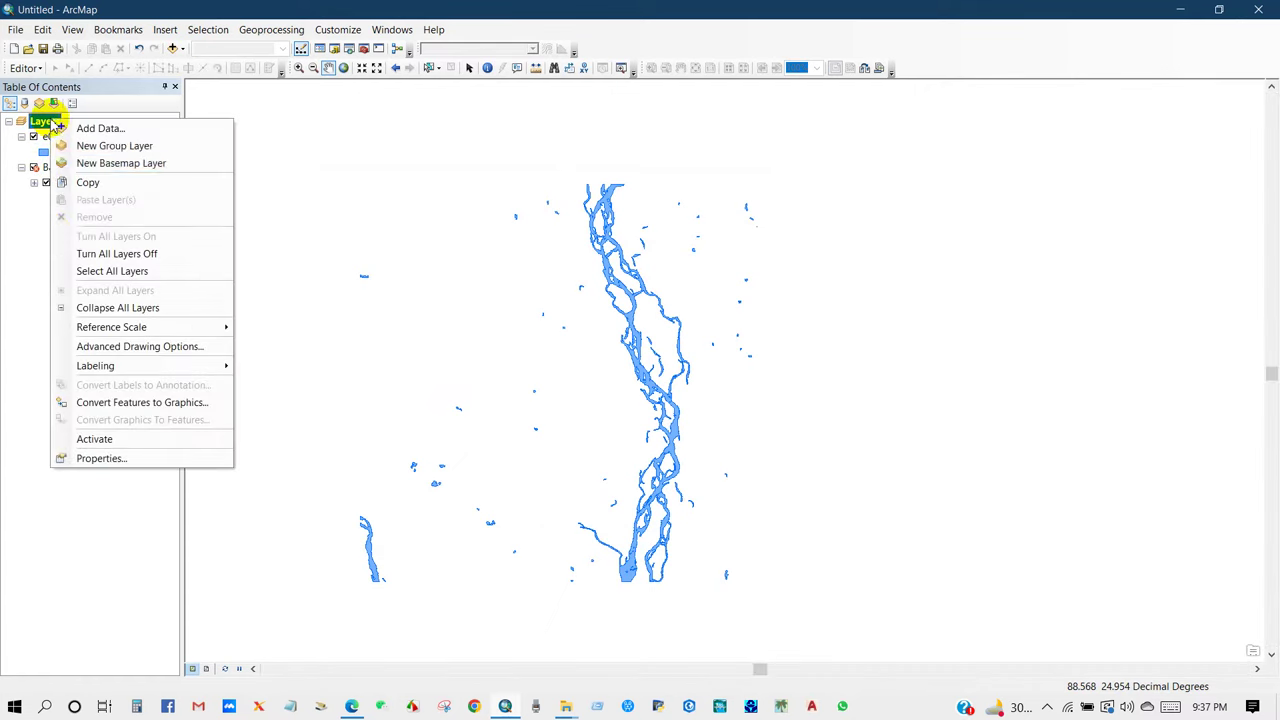
{"action": "left_click", "coordinate": [86, 459]}
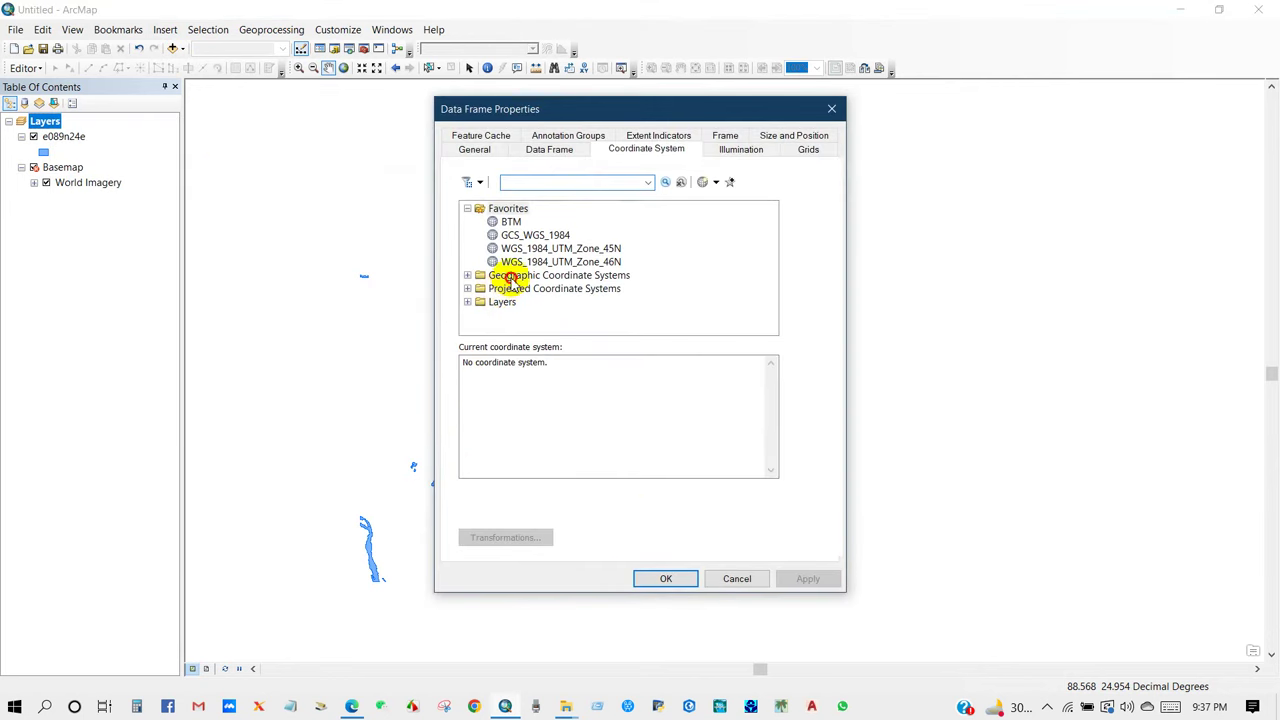
{"action": "left_click", "coordinate": [510, 276]}
{"action": "left_click", "coordinate": [469, 275]}
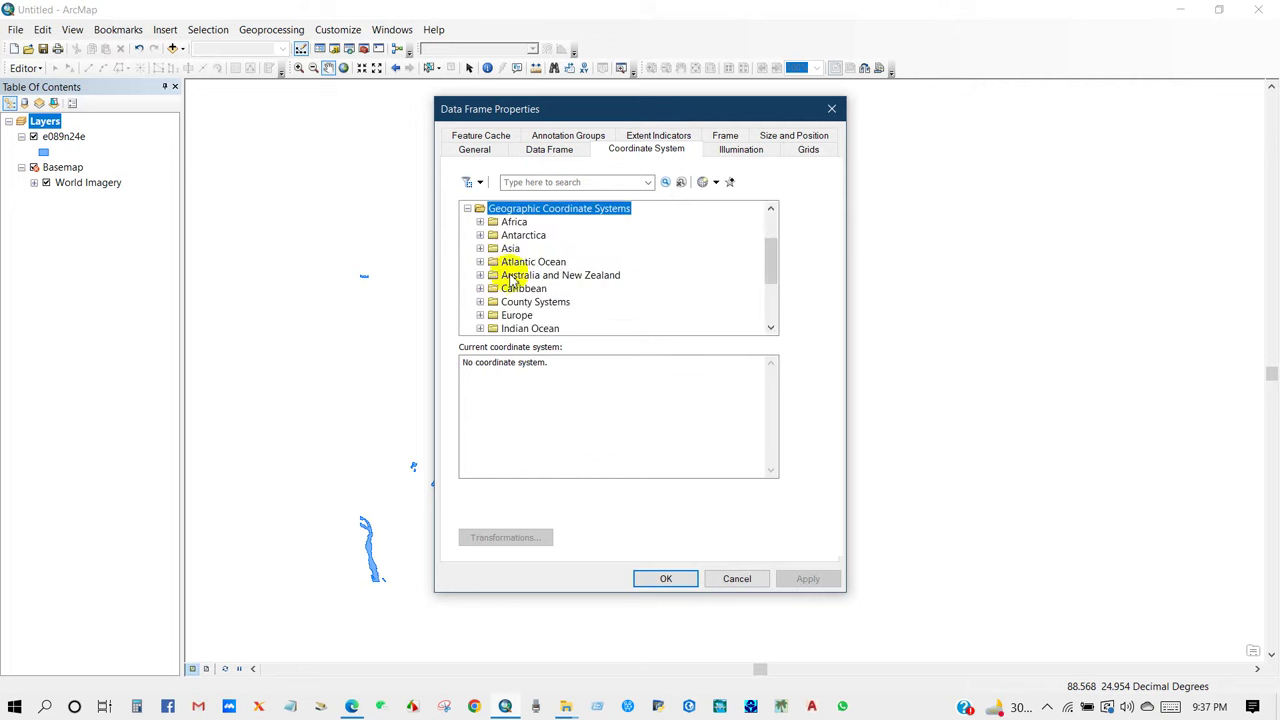
{"action": "scroll", "coordinate": [512, 280], "scroll_direction": "down", "scroll_amount": 3}
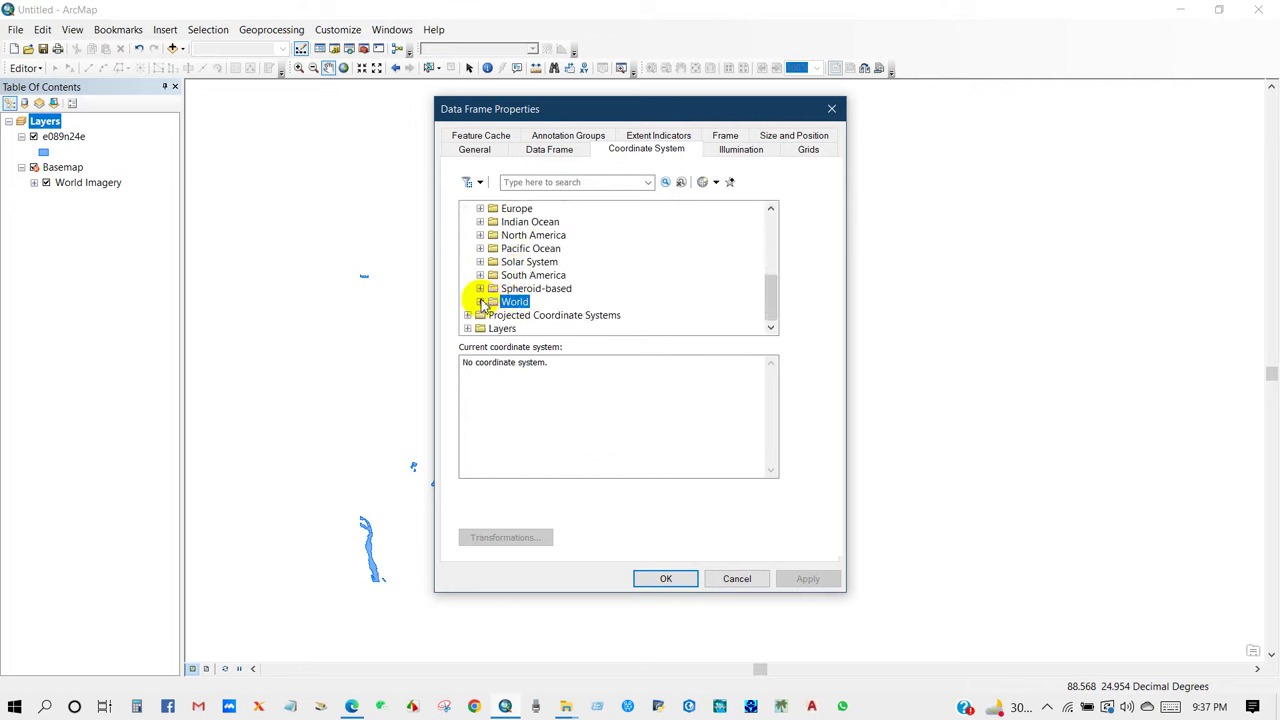
{"action": "left_click", "coordinate": [480, 302]}
{"action": "scroll", "coordinate": [505, 295], "scroll_direction": "down", "scroll_amount": 5}
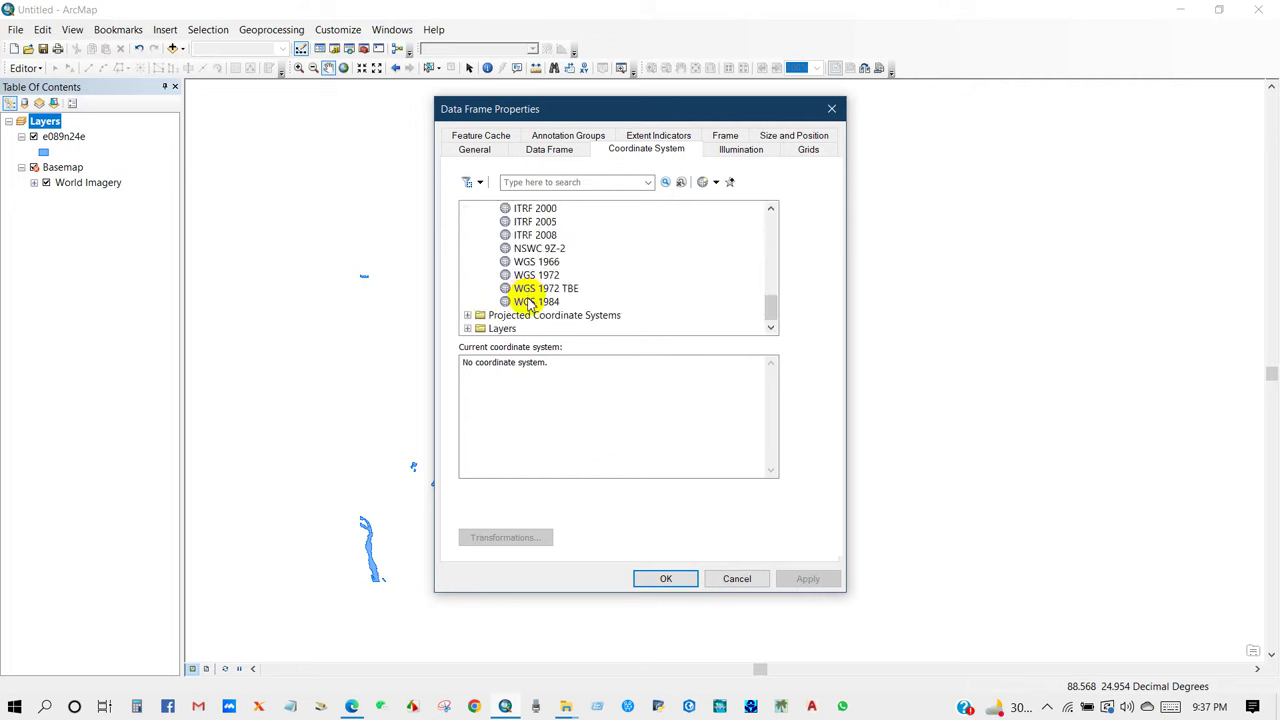
{"action": "left_click", "coordinate": [530, 302]}
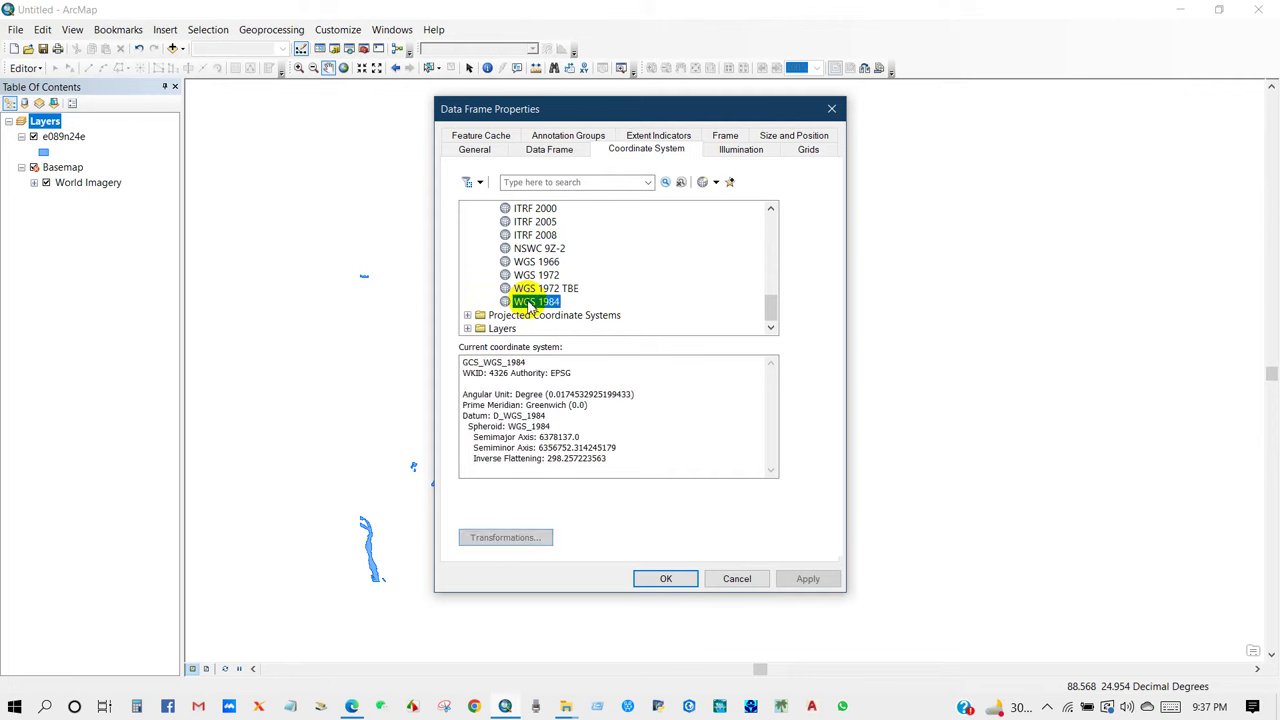
{"action": "left_click", "coordinate": [665, 578]}
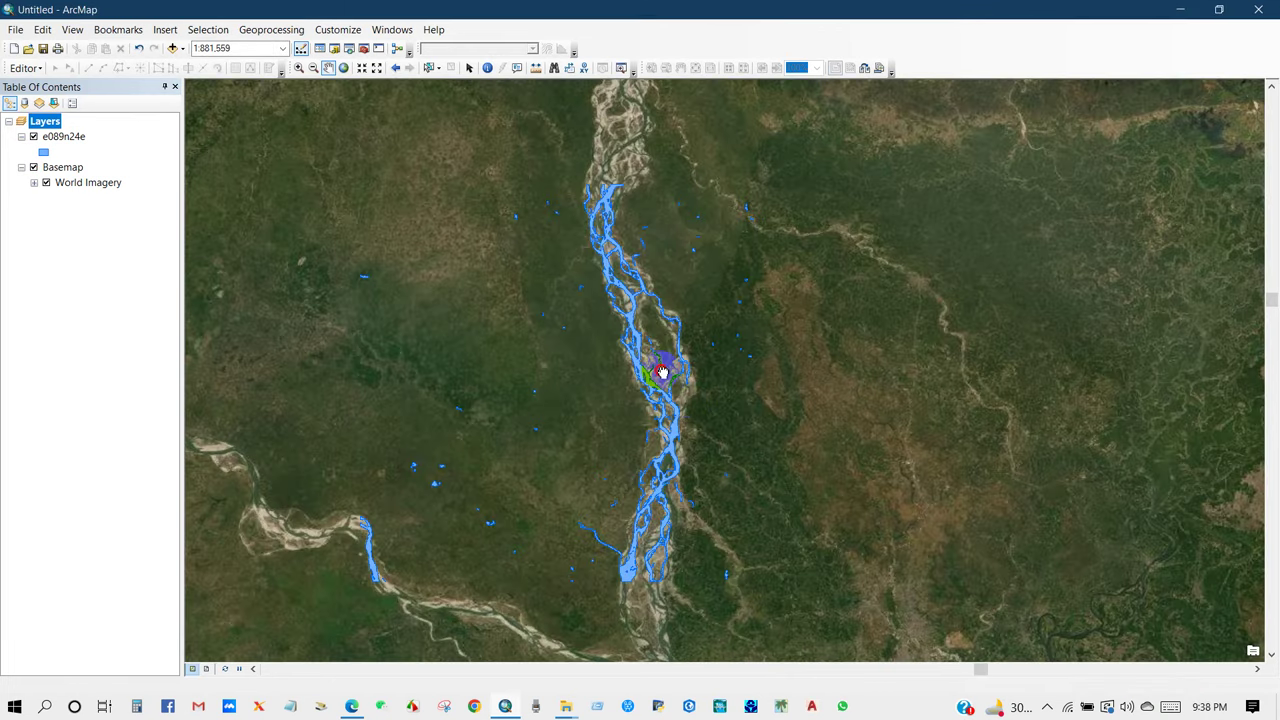
{"action": "scroll", "coordinate": [640, 370], "scroll_direction": "down", "scroll_amount": 1}
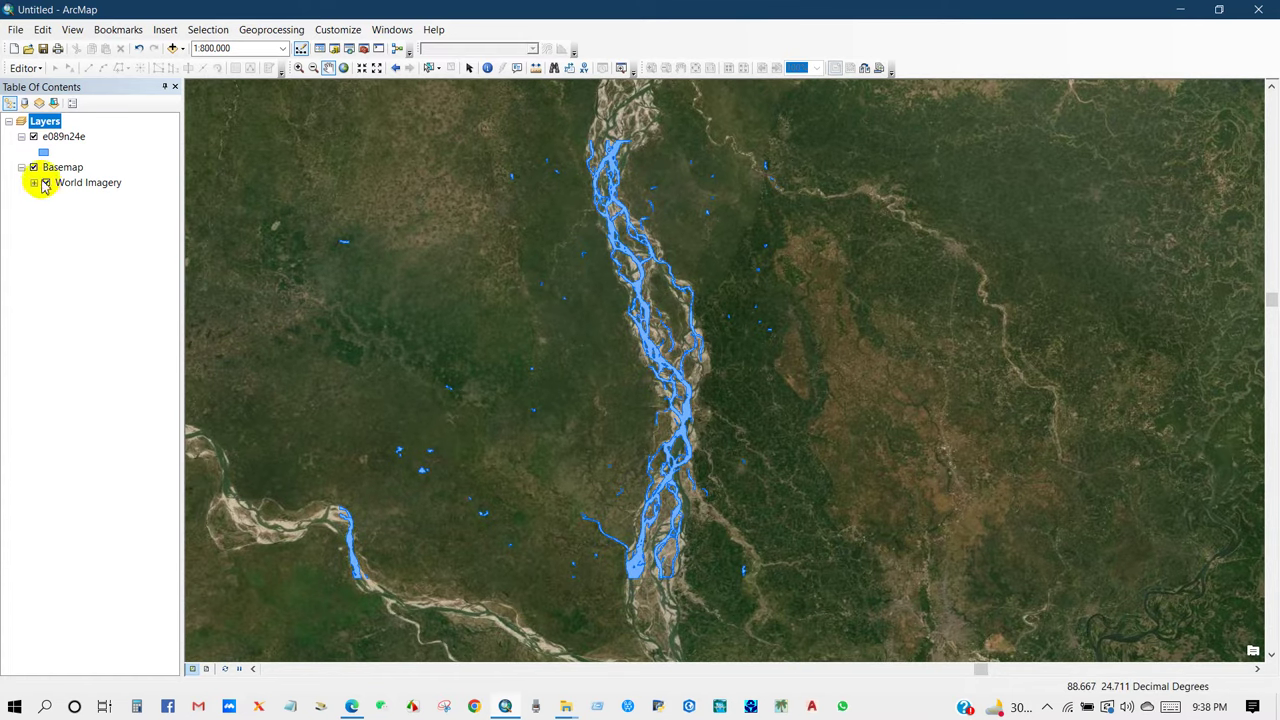
Step: Hide the World Imagery basemap and add the Topographic basemap beneath the river polygons
{"action": "left_click", "coordinate": [33, 168]}
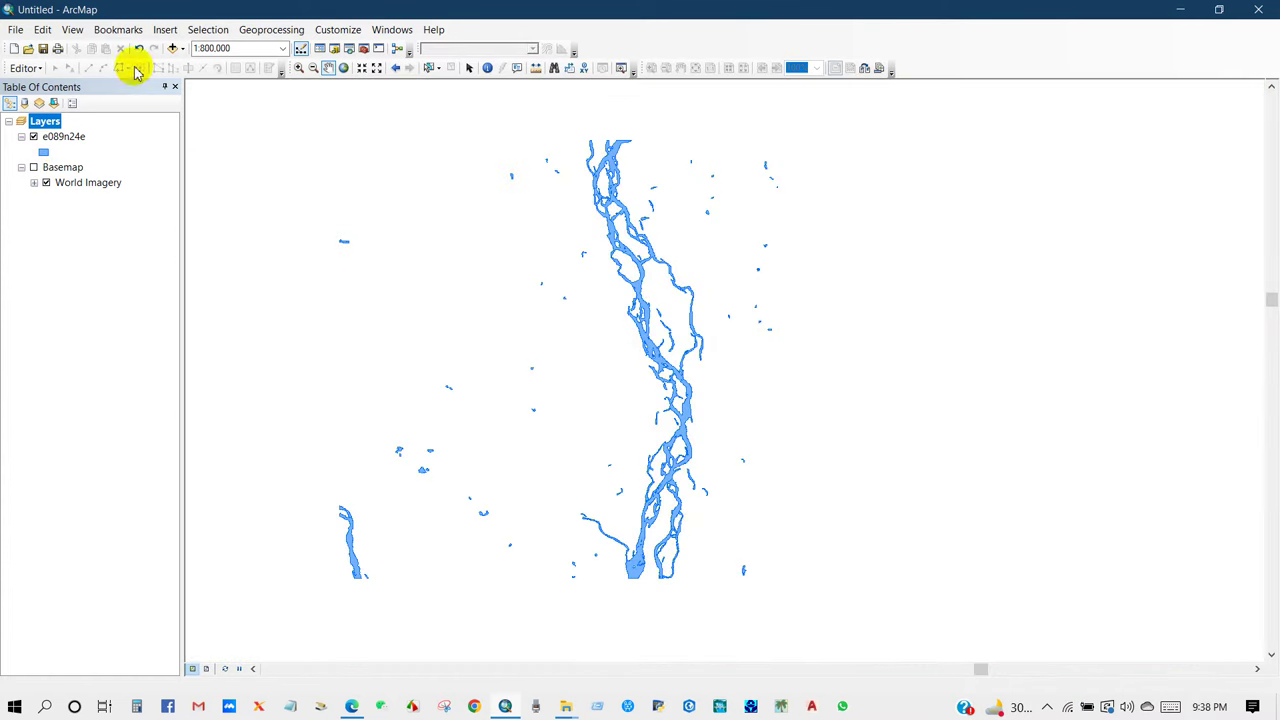
{"action": "left_click", "coordinate": [181, 49]}
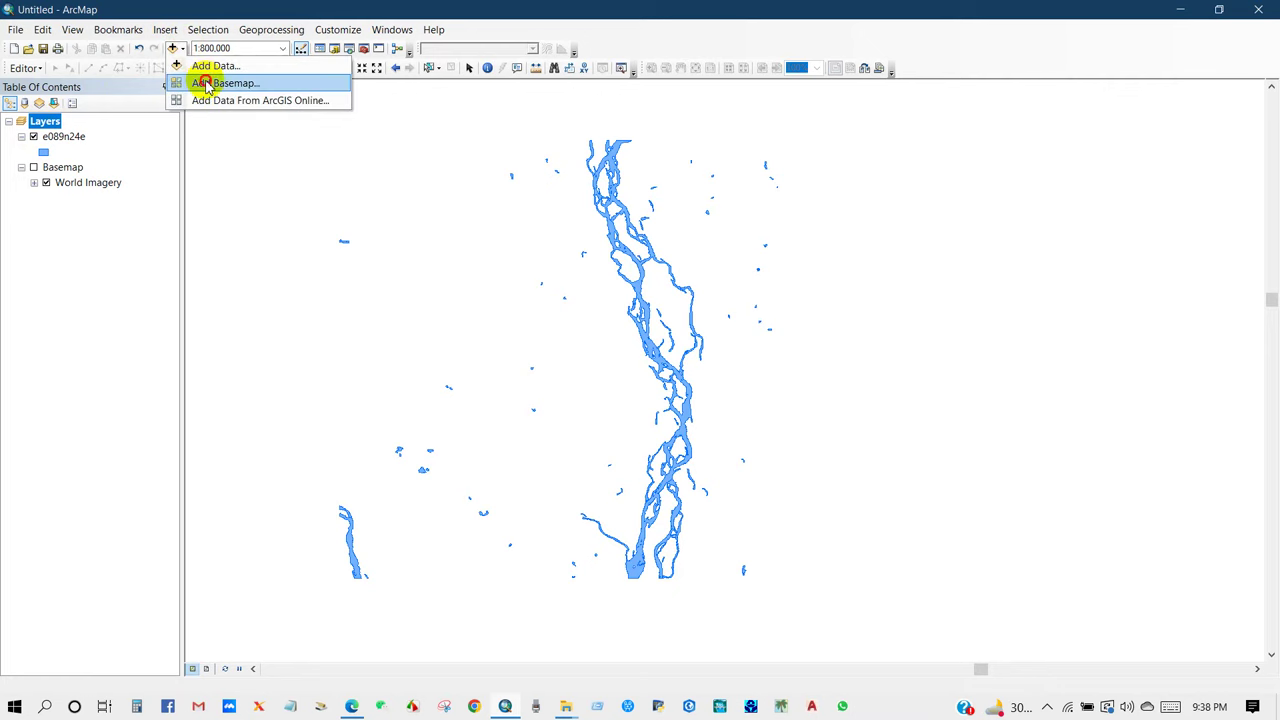
{"action": "left_click", "coordinate": [205, 82]}
{"action": "left_click", "coordinate": [400, 385]}
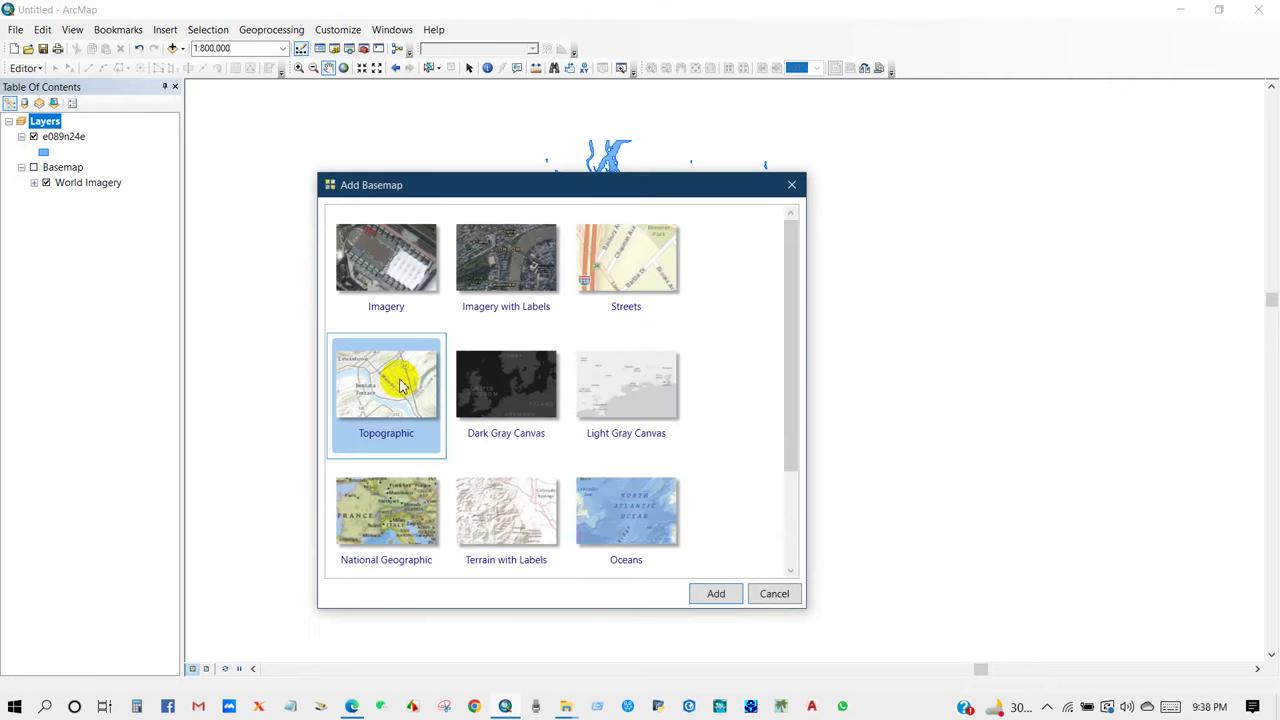
{"action": "left_click", "coordinate": [712, 593]}
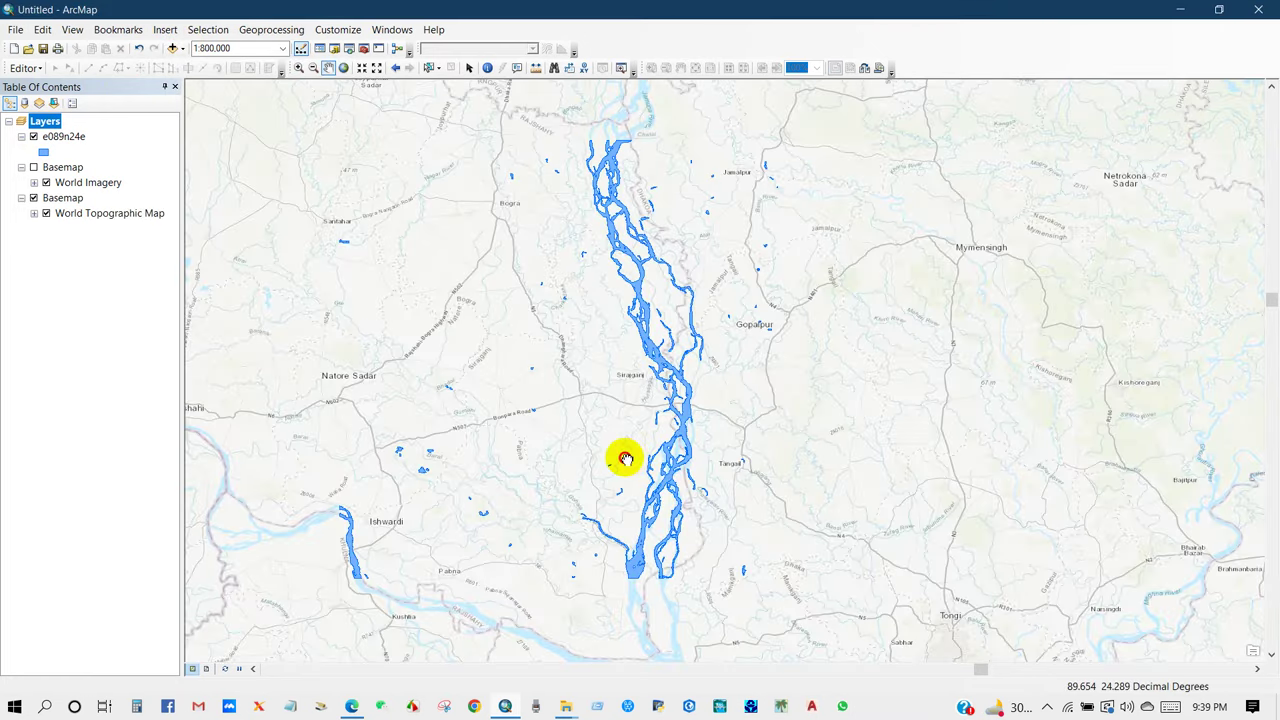
{"action": "mouse_move", "coordinate": [625, 458]}
{"action": "left_mouse_down"}
{"action": "mouse_move", "coordinate": [623, 480]}
{"action": "mouse_move", "coordinate": [621, 456]}
{"action": "left_mouse_up"}
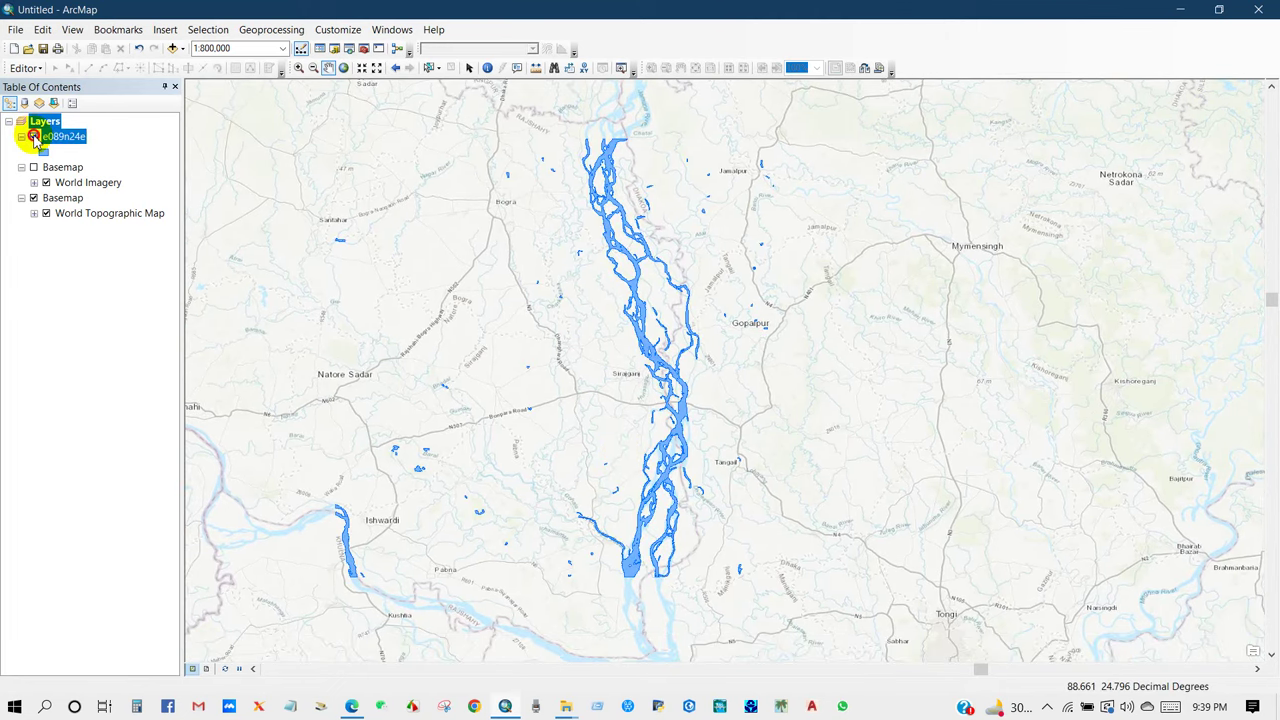
Step: Toggle the e089n24e water body layer off and back on, leaving it visible
{"action": "left_click", "coordinate": [34, 137]}
{"action": "left_click", "coordinate": [34, 137]}
{"action": "left_click", "coordinate": [34, 137]}
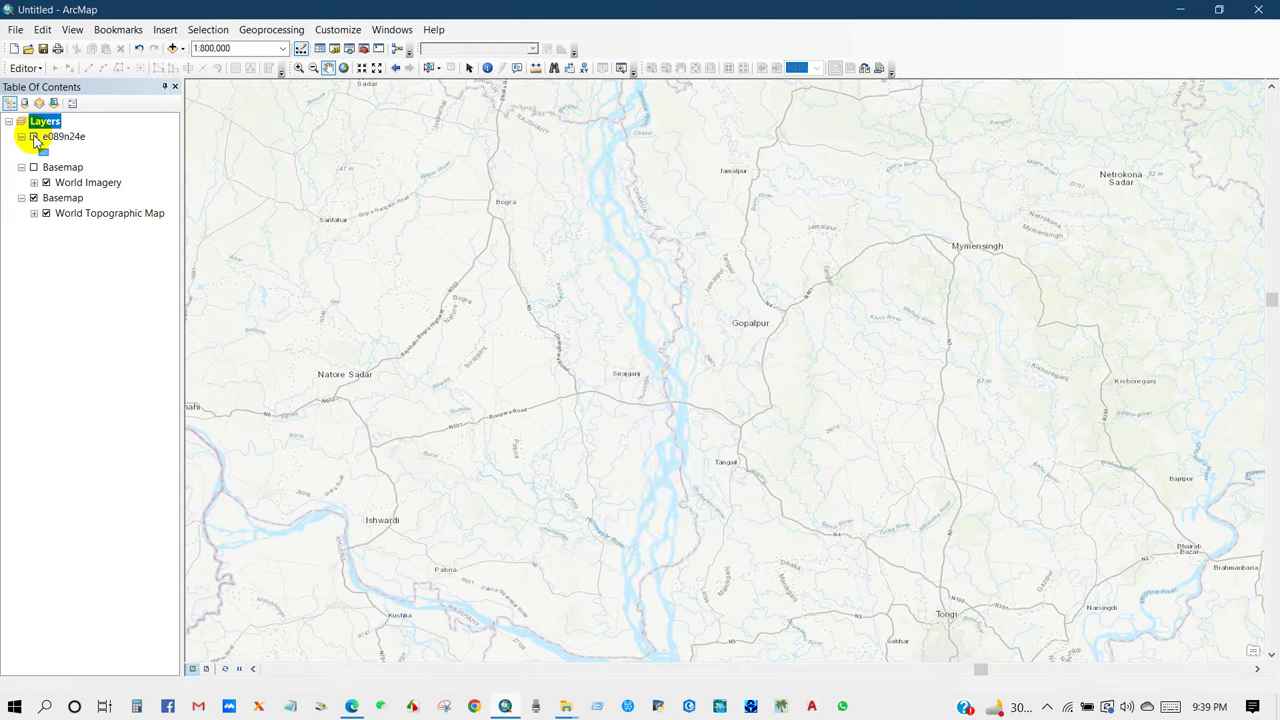
{"action": "left_click", "coordinate": [34, 137]}
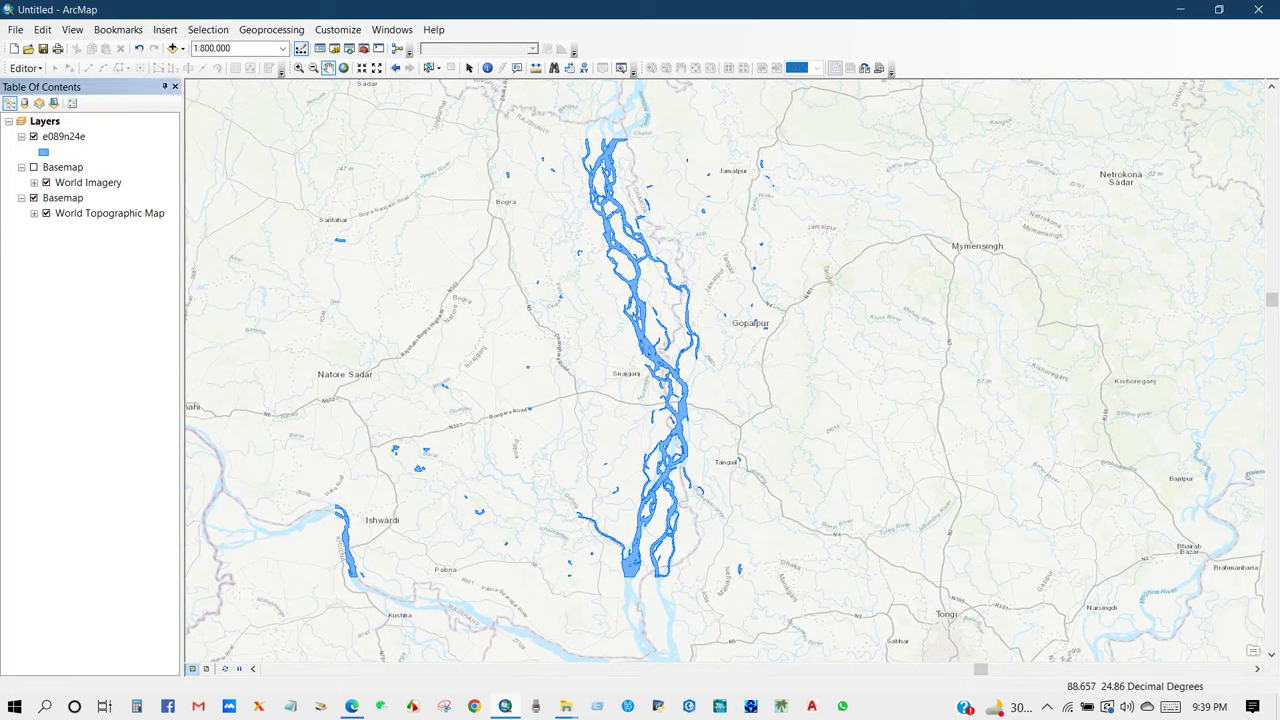
{"action": "right_click", "coordinate": [62, 141]}
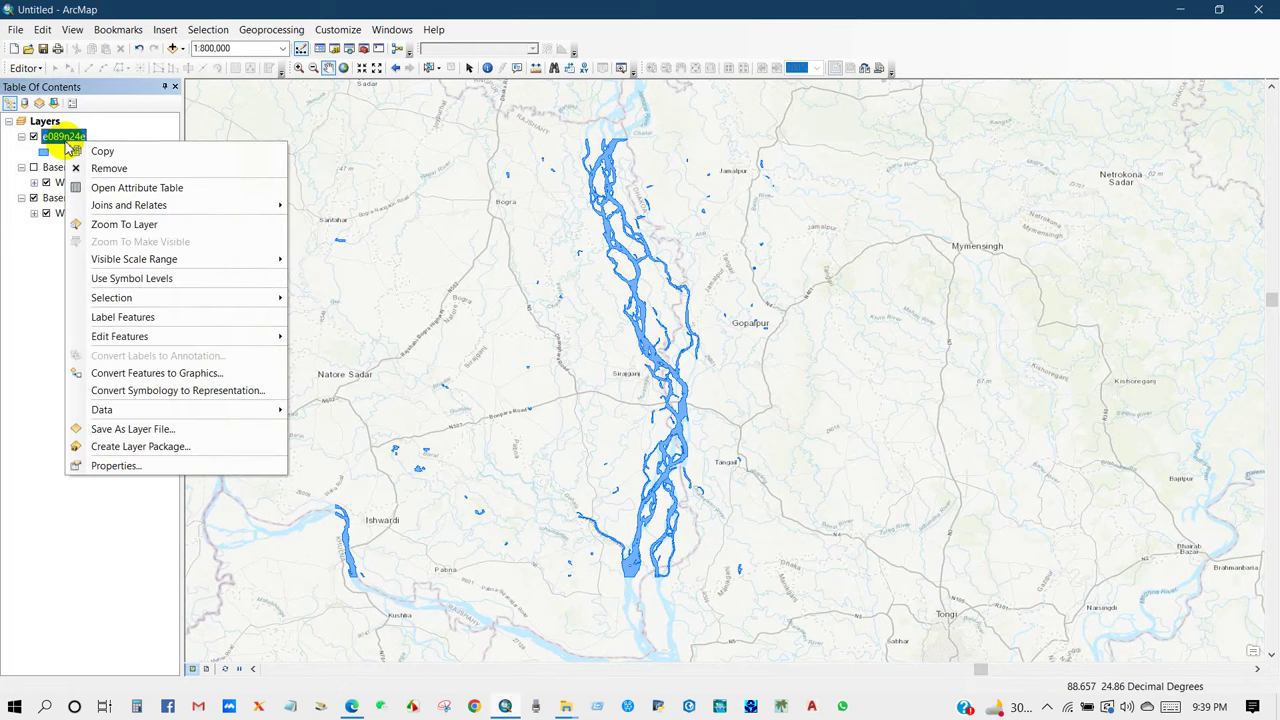
{"action": "left_click", "coordinate": [104, 188]}
{"action": "scroll", "coordinate": [838, 278], "scroll_direction": "down", "scroll_amount": 15}
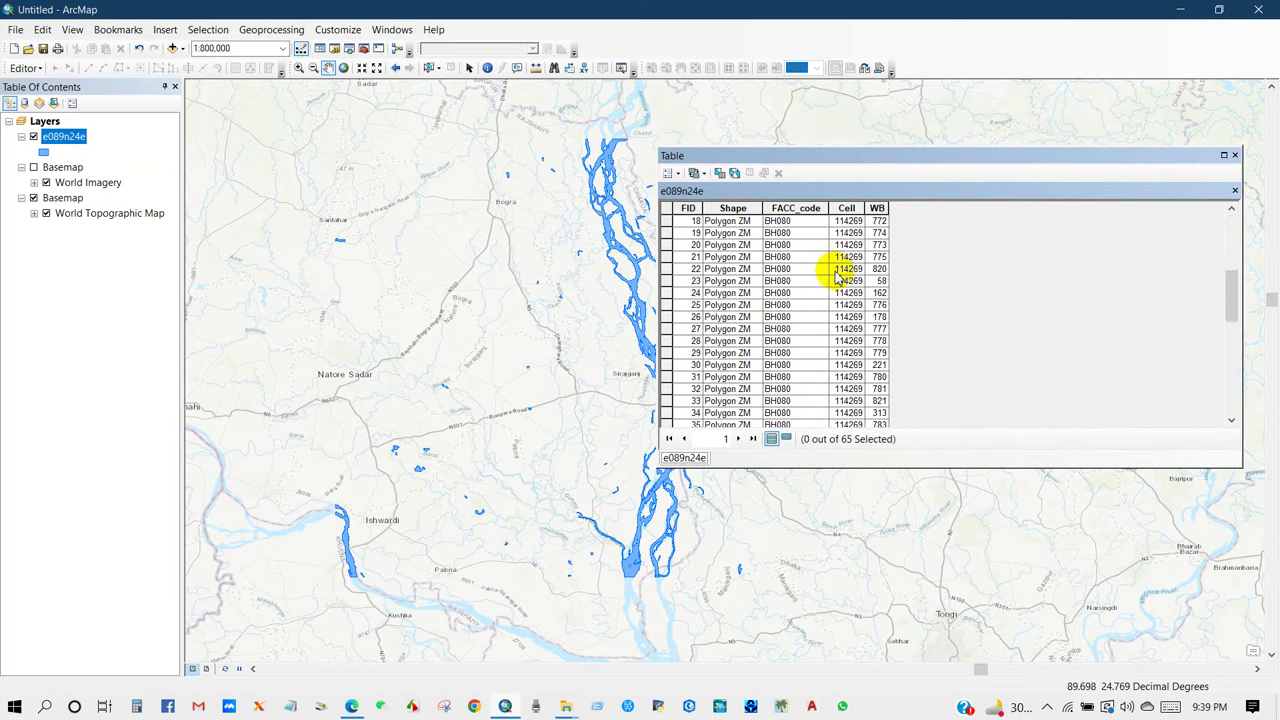
{"action": "scroll", "coordinate": [838, 278], "scroll_direction": "up", "scroll_amount": 15}
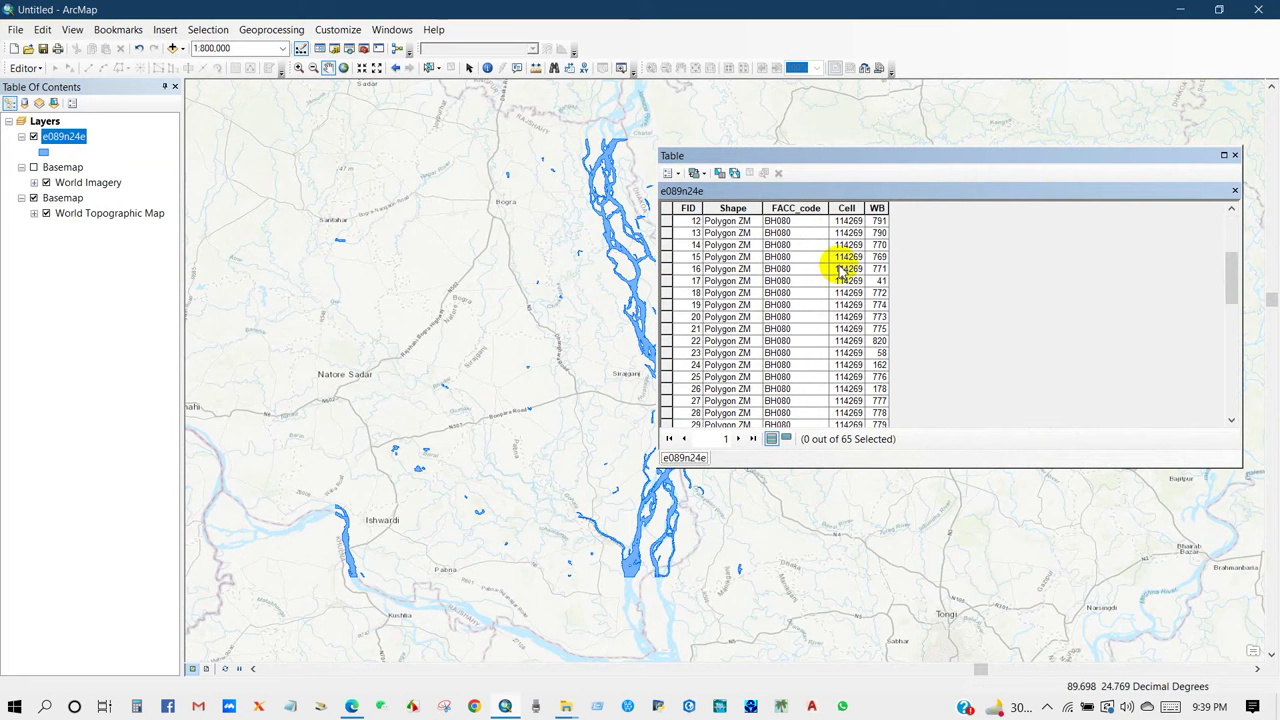
{"action": "left_click", "coordinate": [822, 342]}
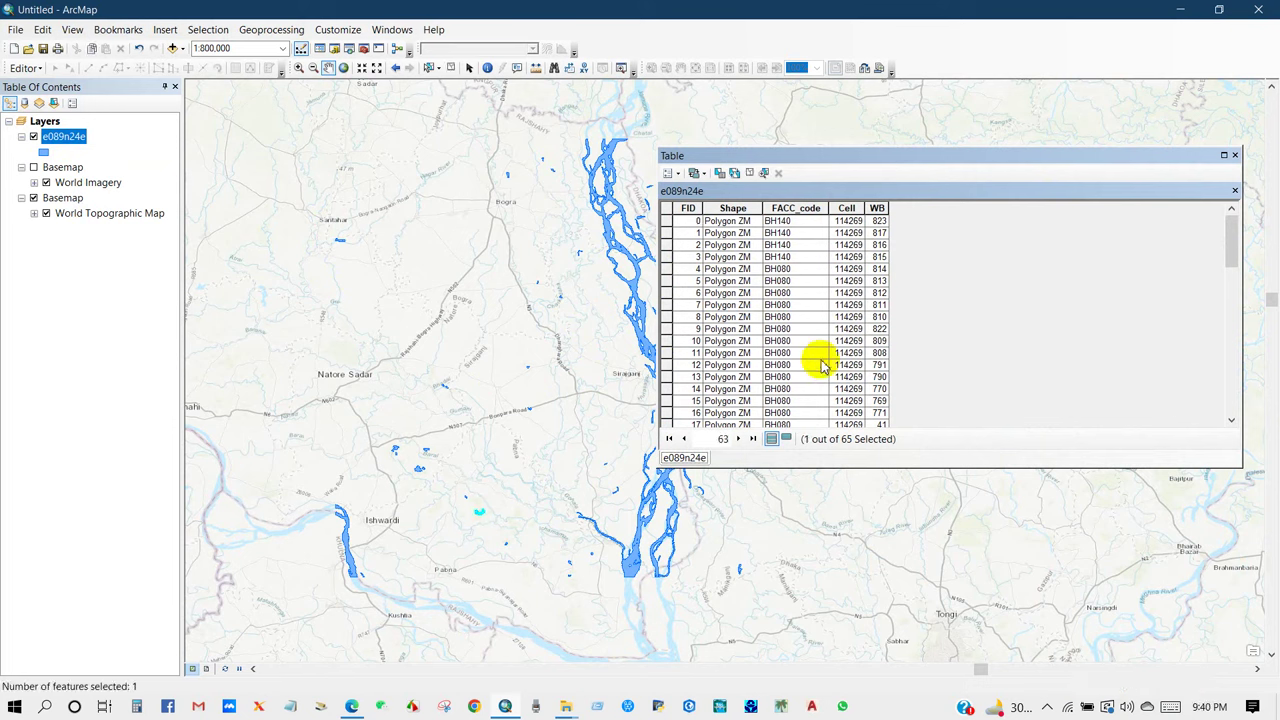
{"action": "left_click", "coordinate": [1235, 157]}
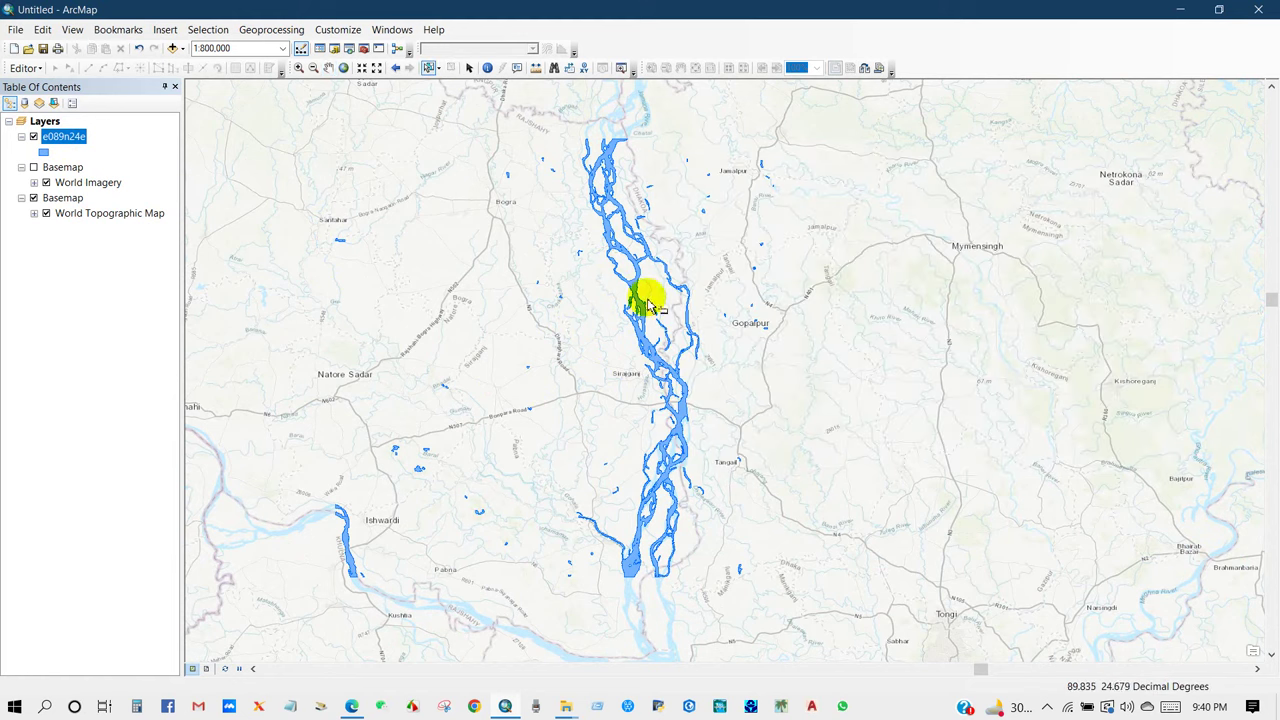
{"action": "right_click", "coordinate": [55, 143]}
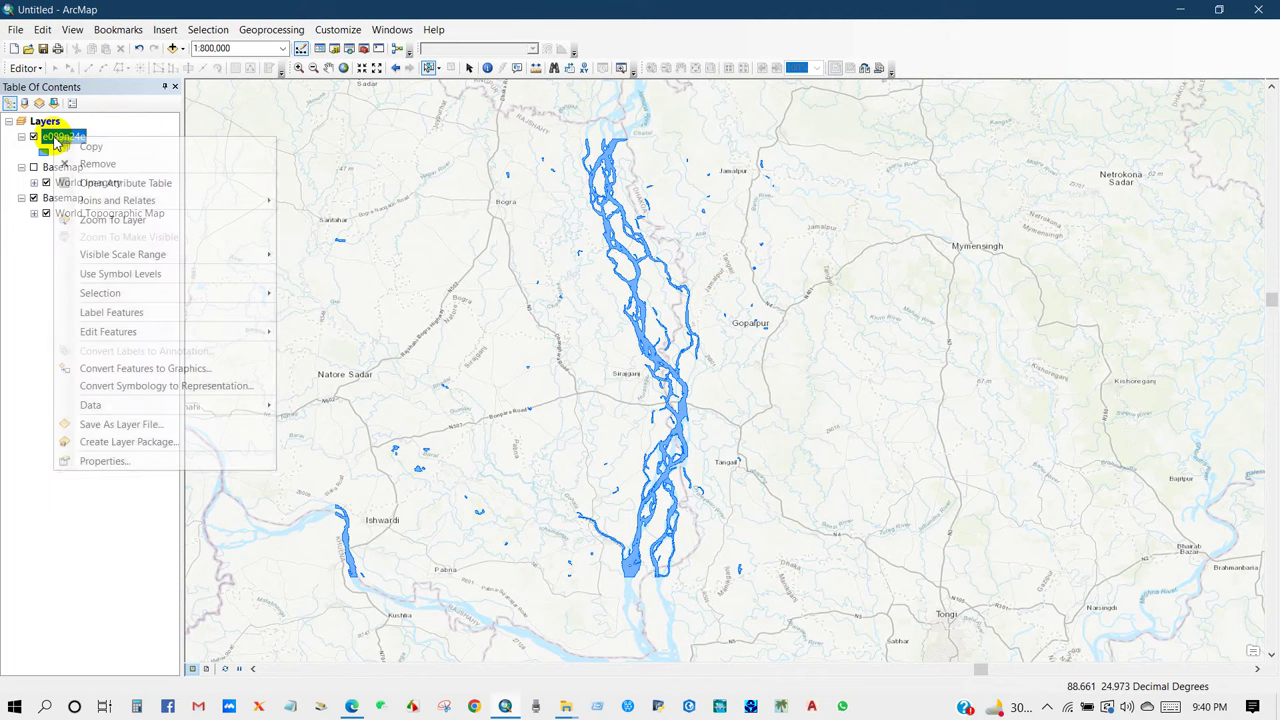
{"action": "left_click", "coordinate": [88, 462]}
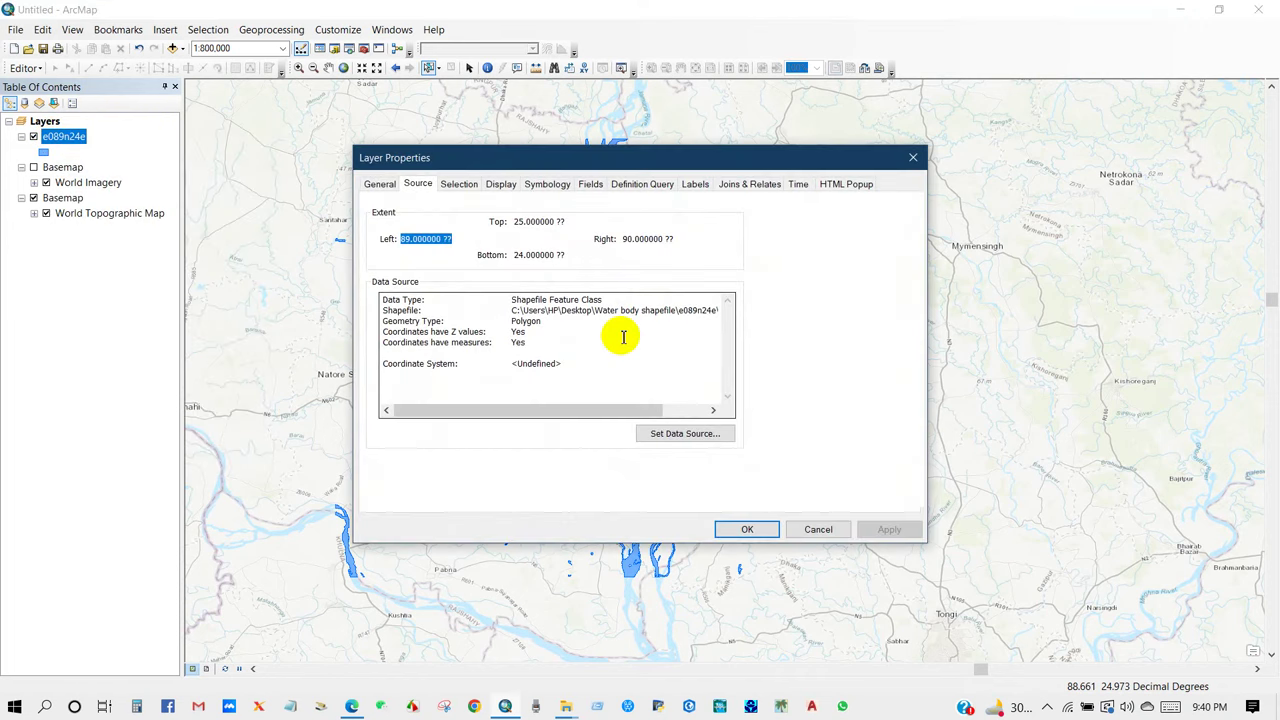
{"action": "left_click_drag", "start_coordinate": [381, 363], "coordinate": [565, 363]}
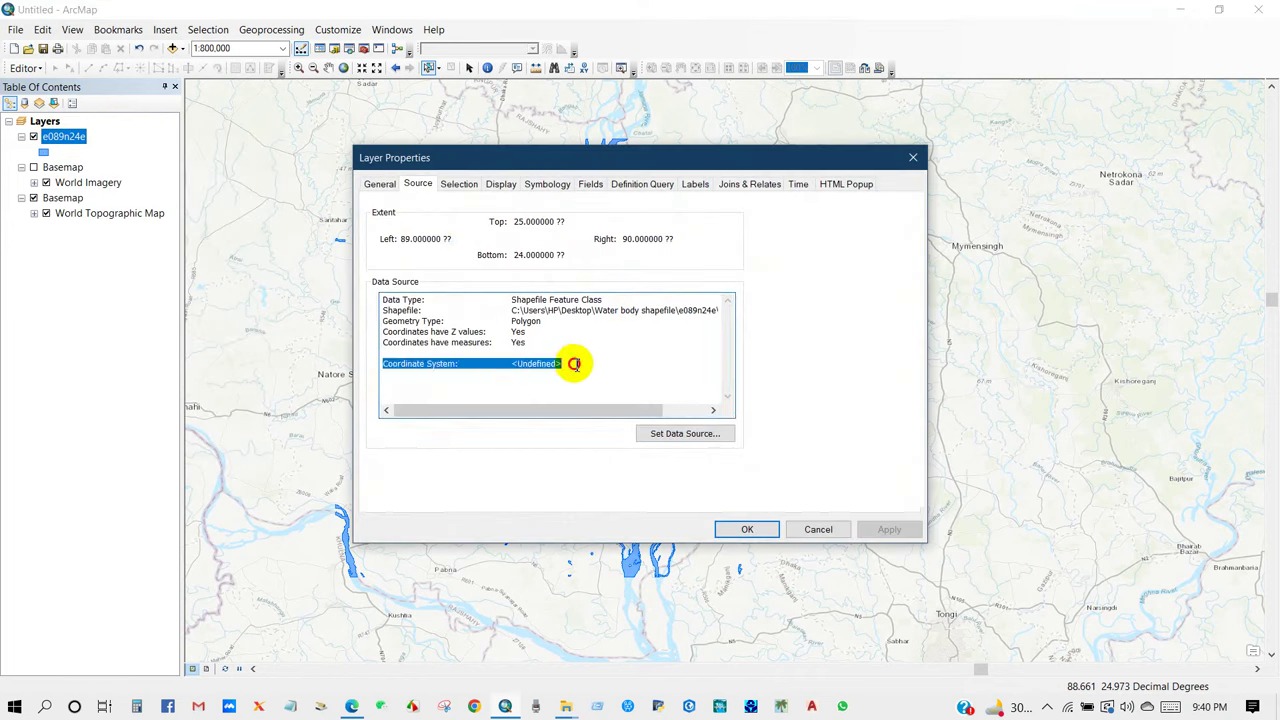
{"action": "left_click", "coordinate": [574, 363]}
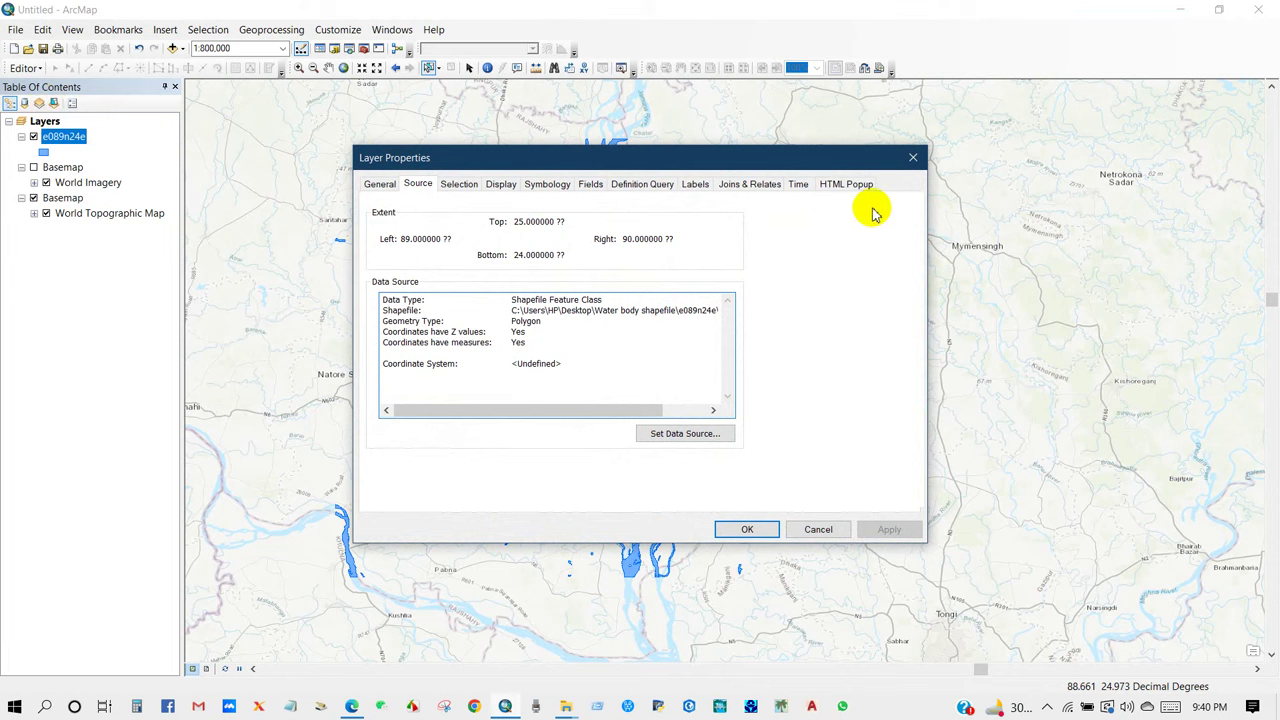
{"action": "left_click", "coordinate": [912, 158]}
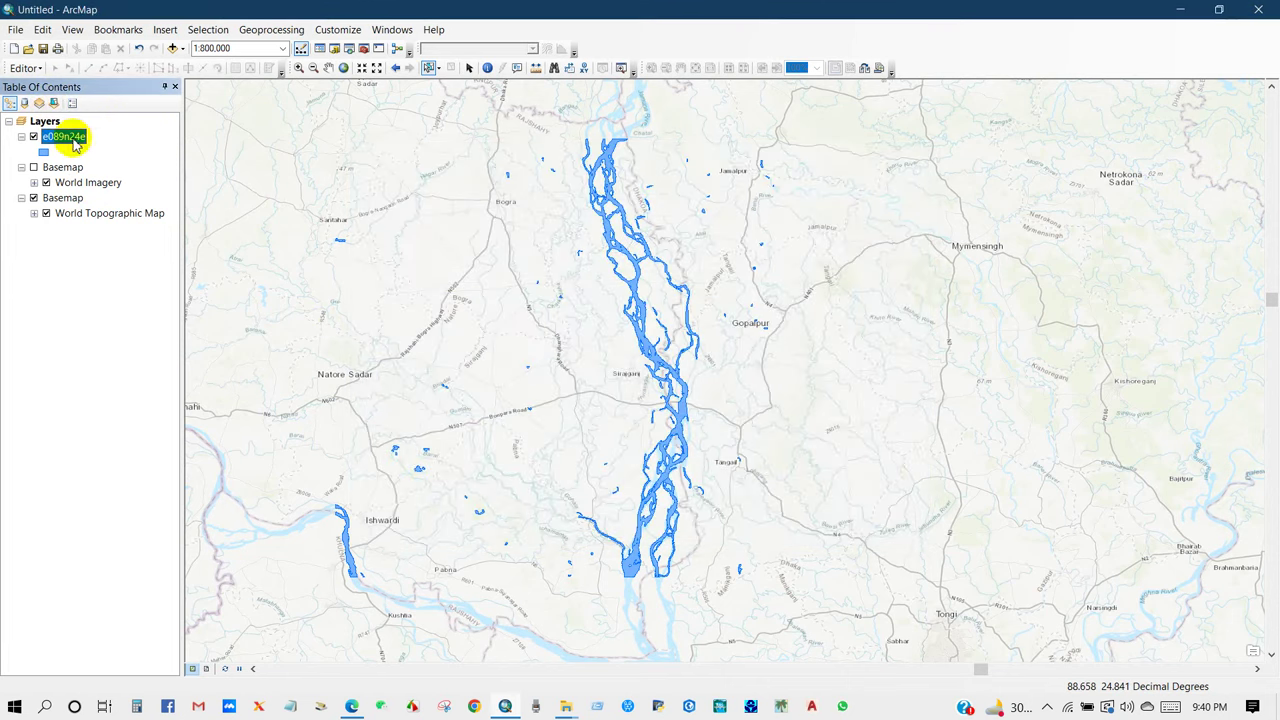
{"action": "right_click", "coordinate": [45, 122]}
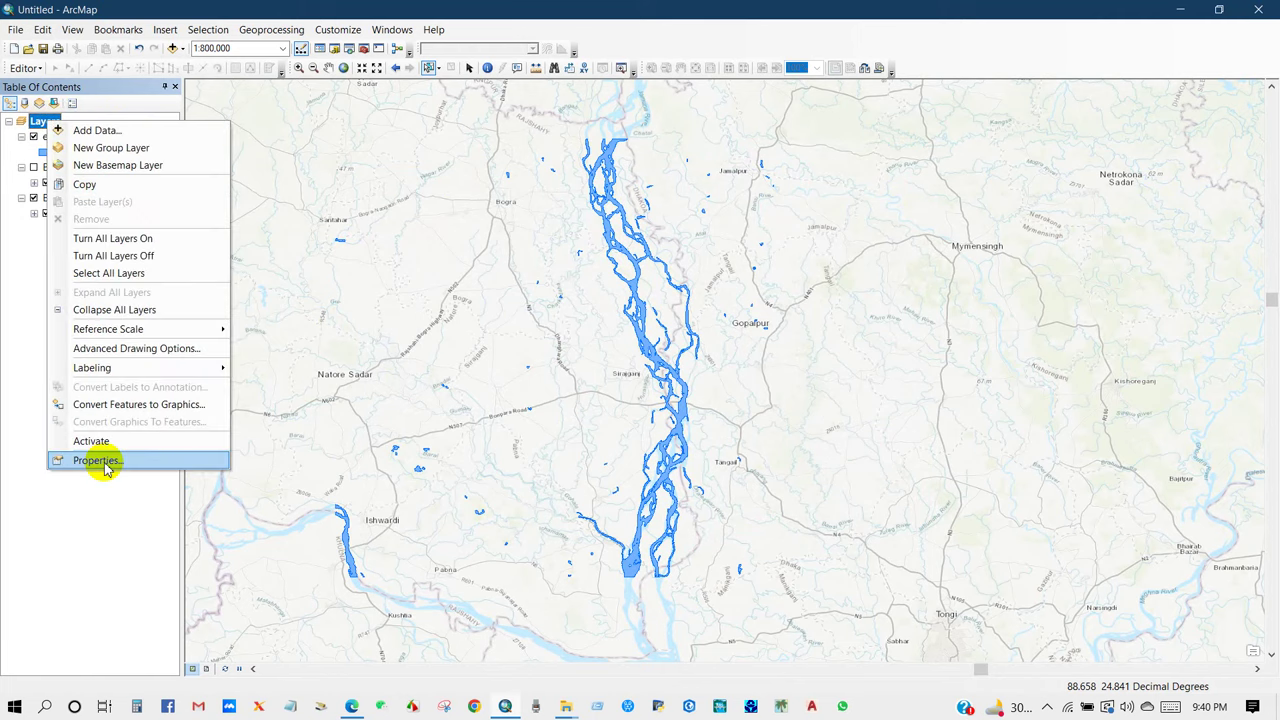
{"action": "left_click", "coordinate": [65, 460]}
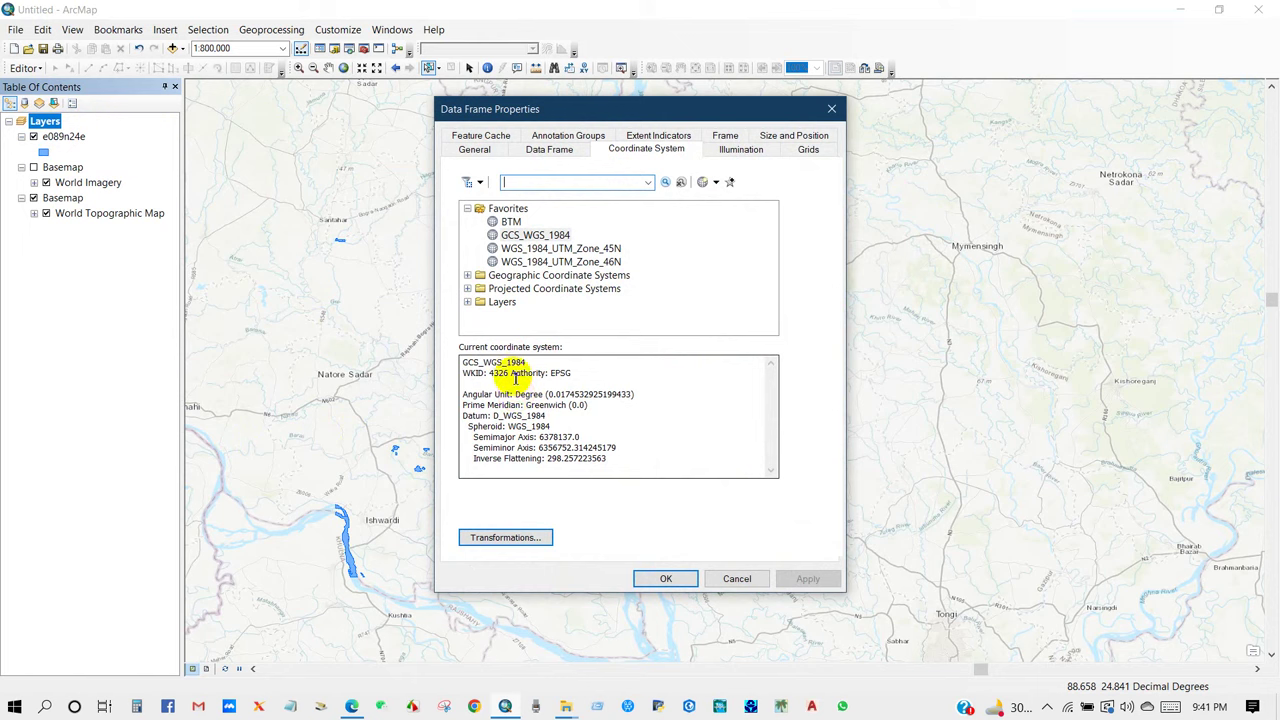
{"action": "left_click_drag", "start_coordinate": [464, 365], "coordinate": [528, 366]}
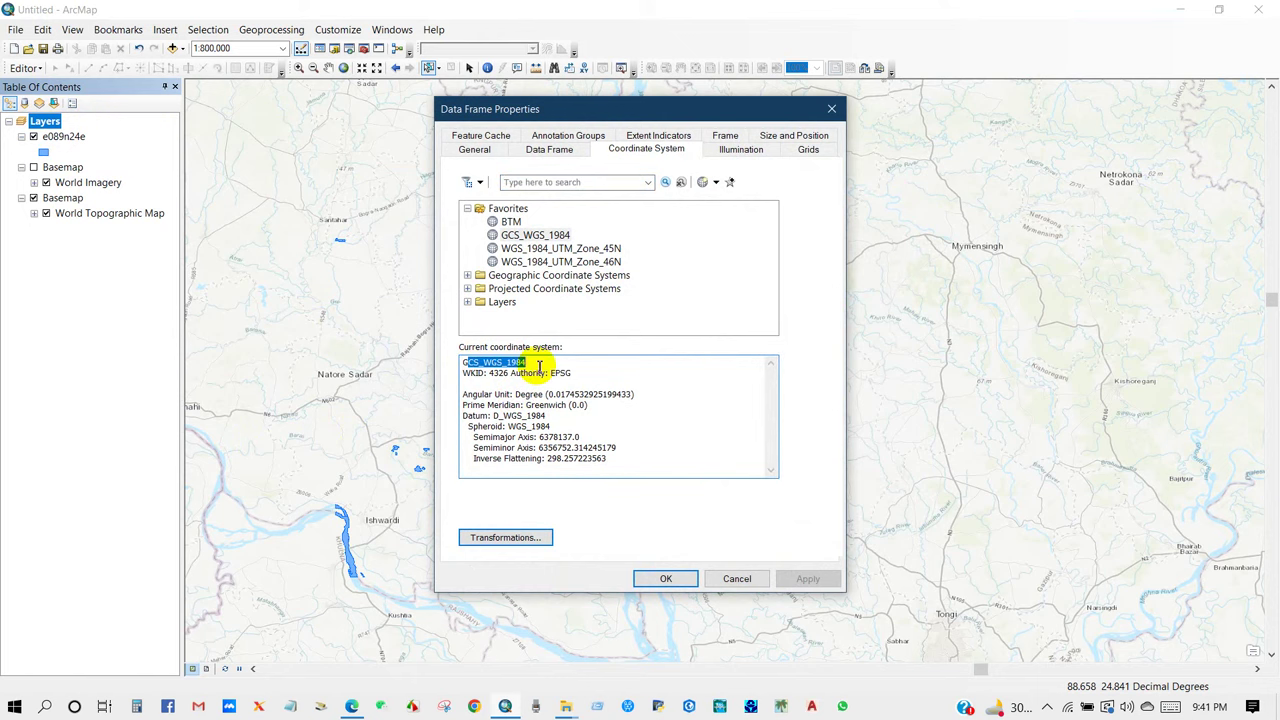
{"action": "left_click", "coordinate": [528, 363]}
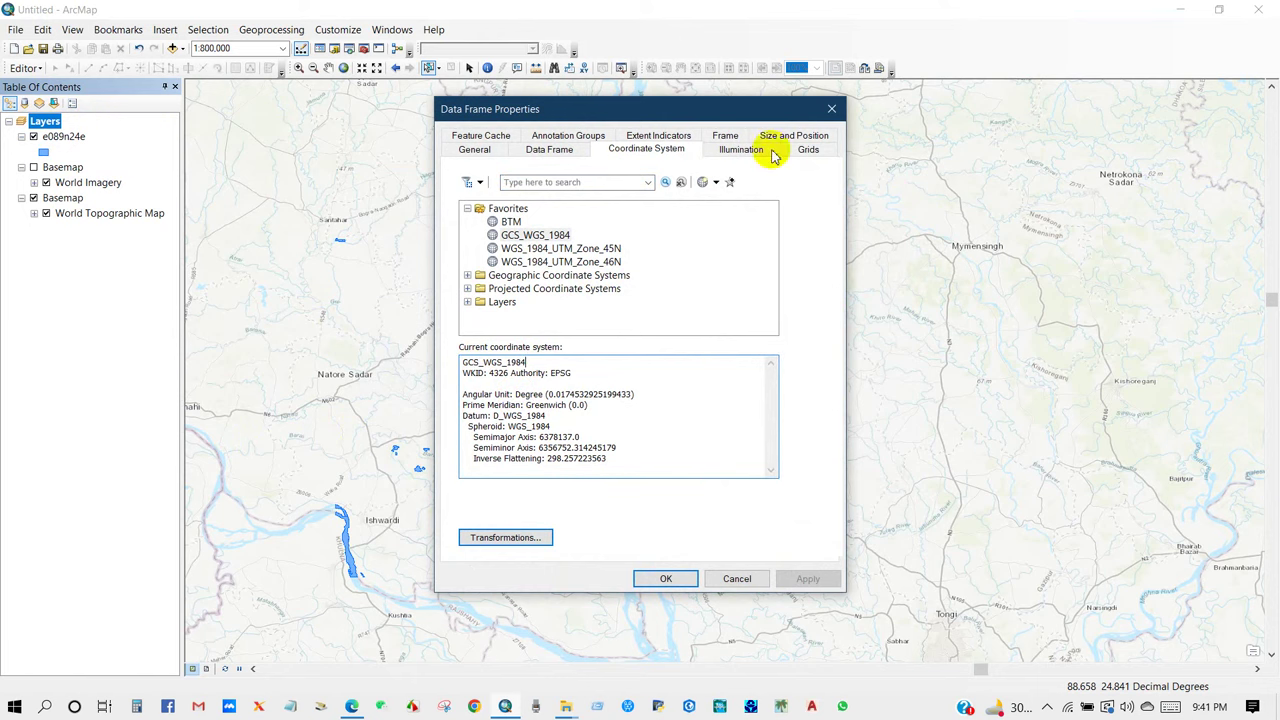
{"action": "left_click", "coordinate": [830, 112]}
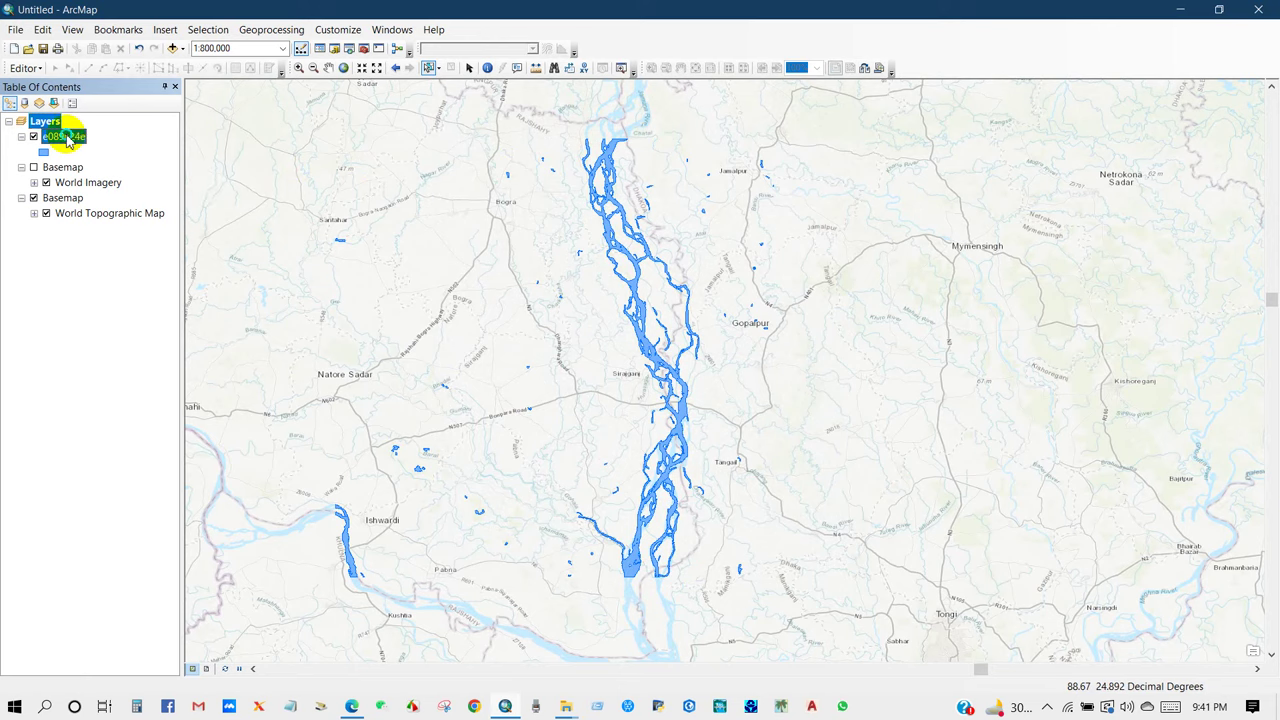
{"action": "right_click", "coordinate": [68, 141]}
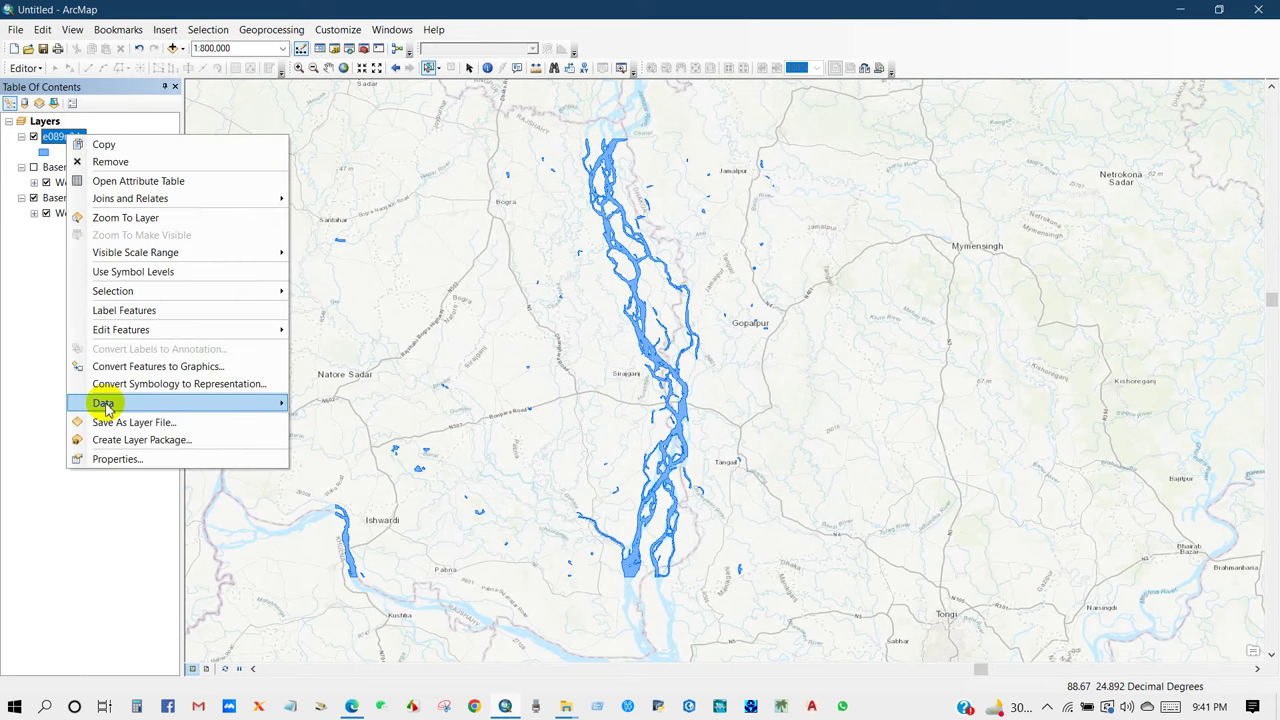
Step: Export e089n24e in the data frame's coordinate system to Desktop/Water body shapefile/waterbody_bd.shp, then add it to the map
{"action": "mouse_move", "coordinate": [104, 404]}
{"action": "left_click", "coordinate": [329, 420]}
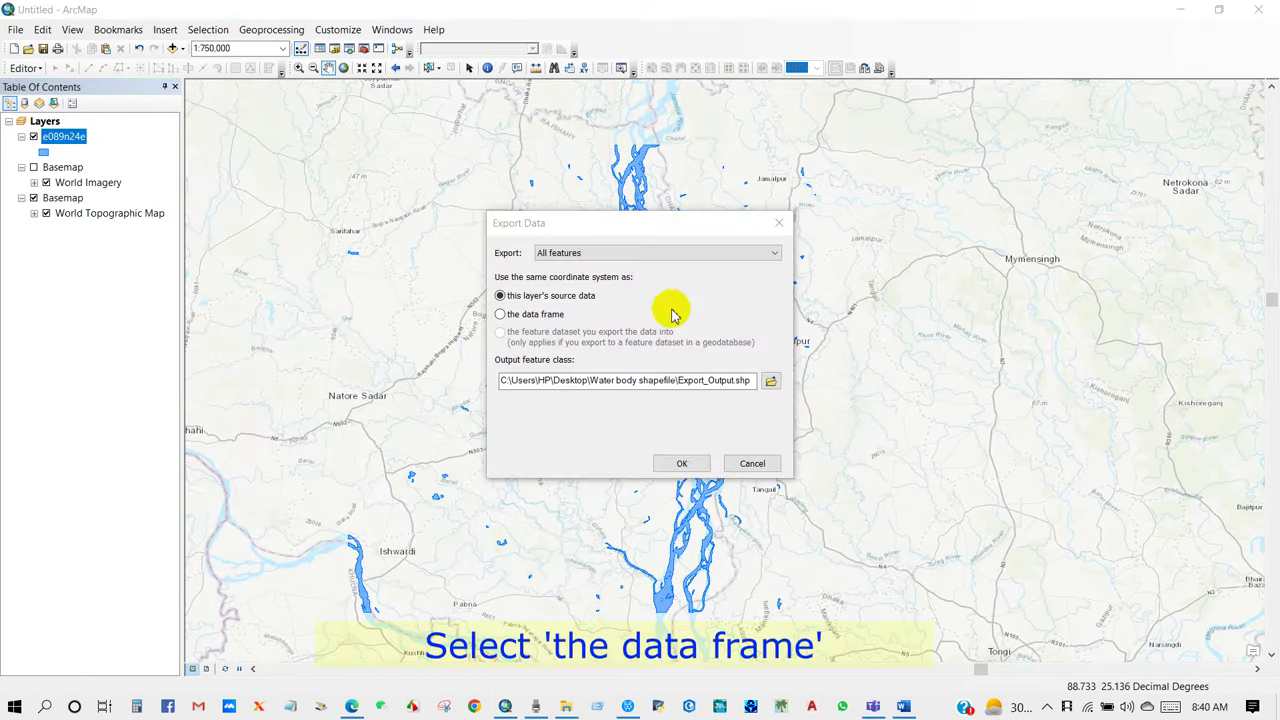
{"action": "left_click", "coordinate": [500, 315]}
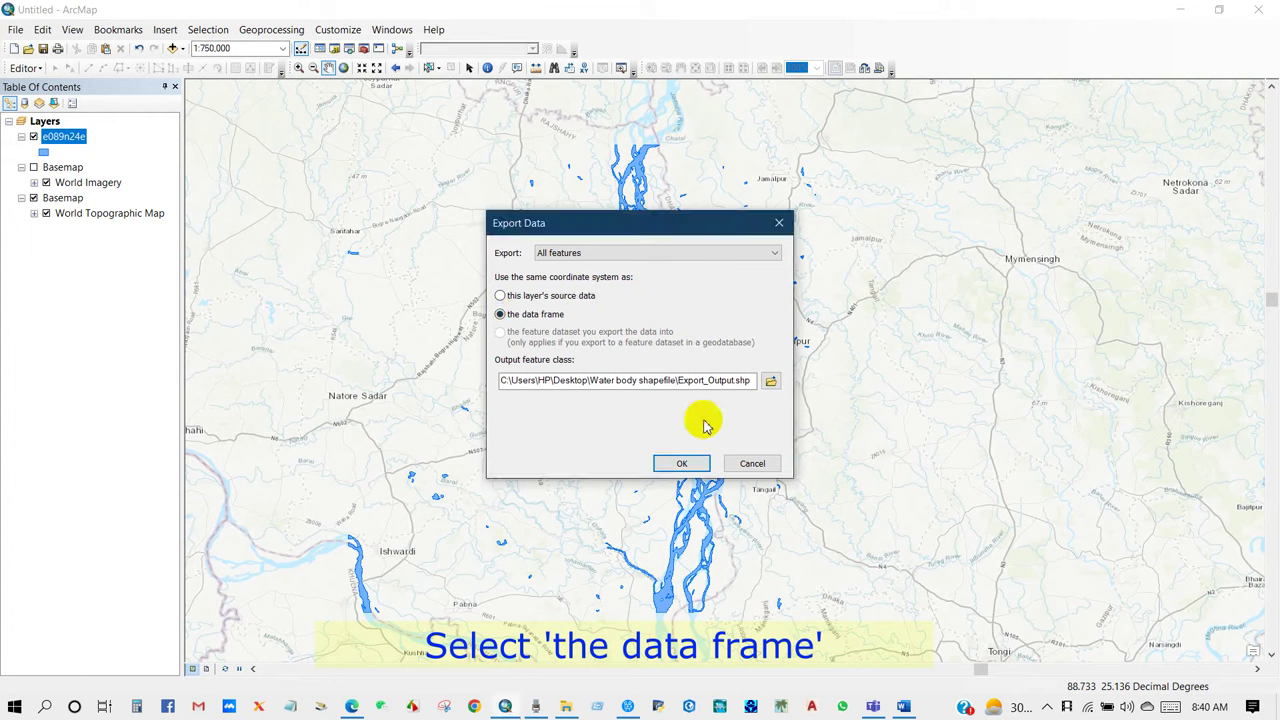
{"action": "left_click", "coordinate": [770, 381]}
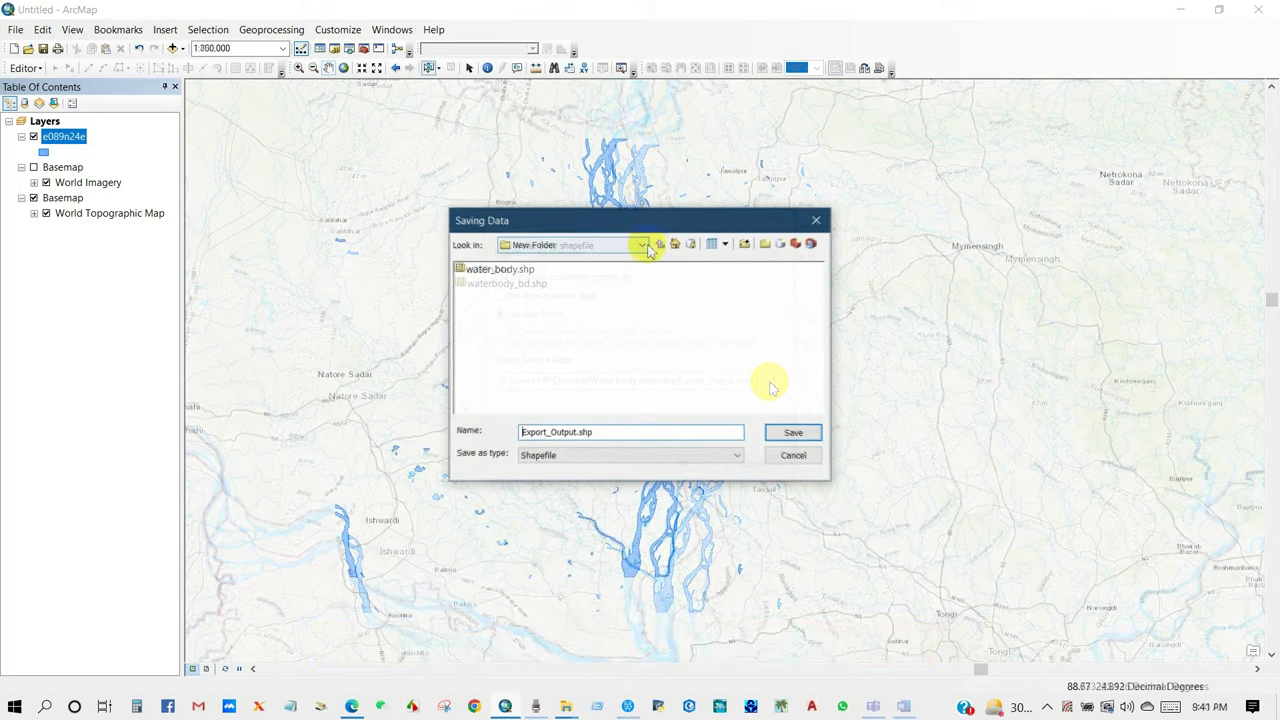
{"action": "left_click", "coordinate": [659, 245]}
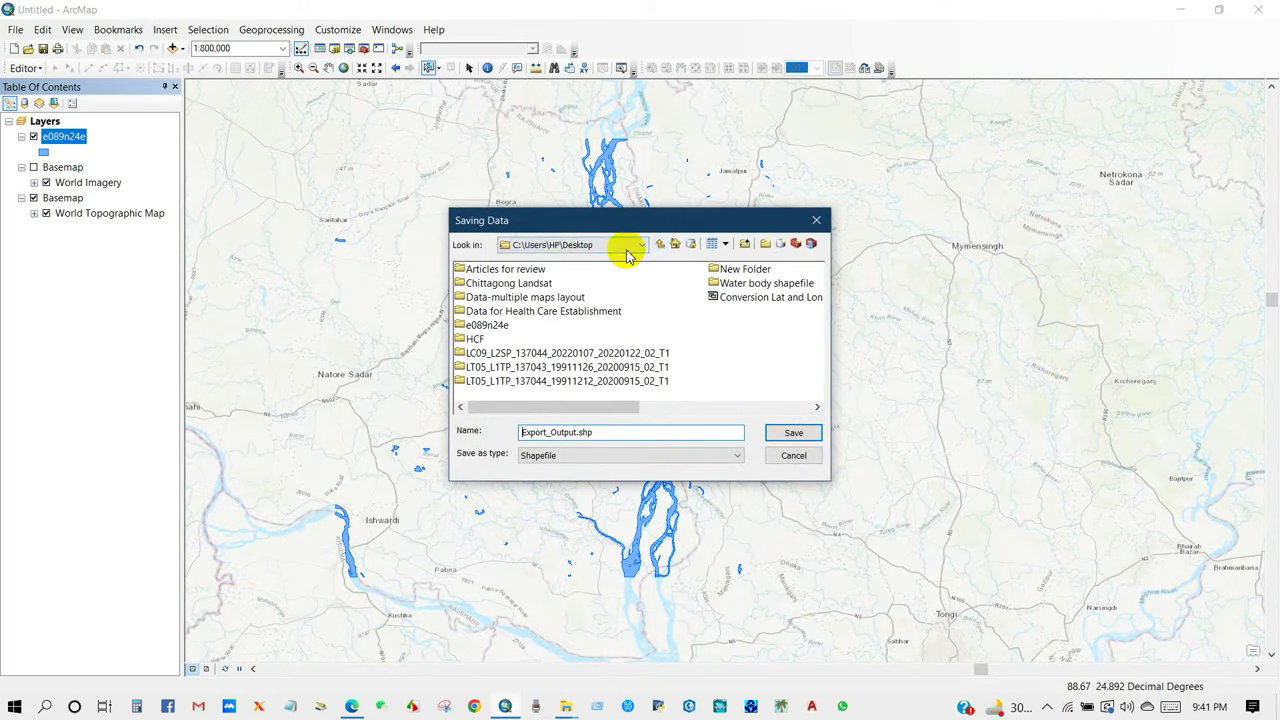
{"action": "double_click", "coordinate": [724, 284]}
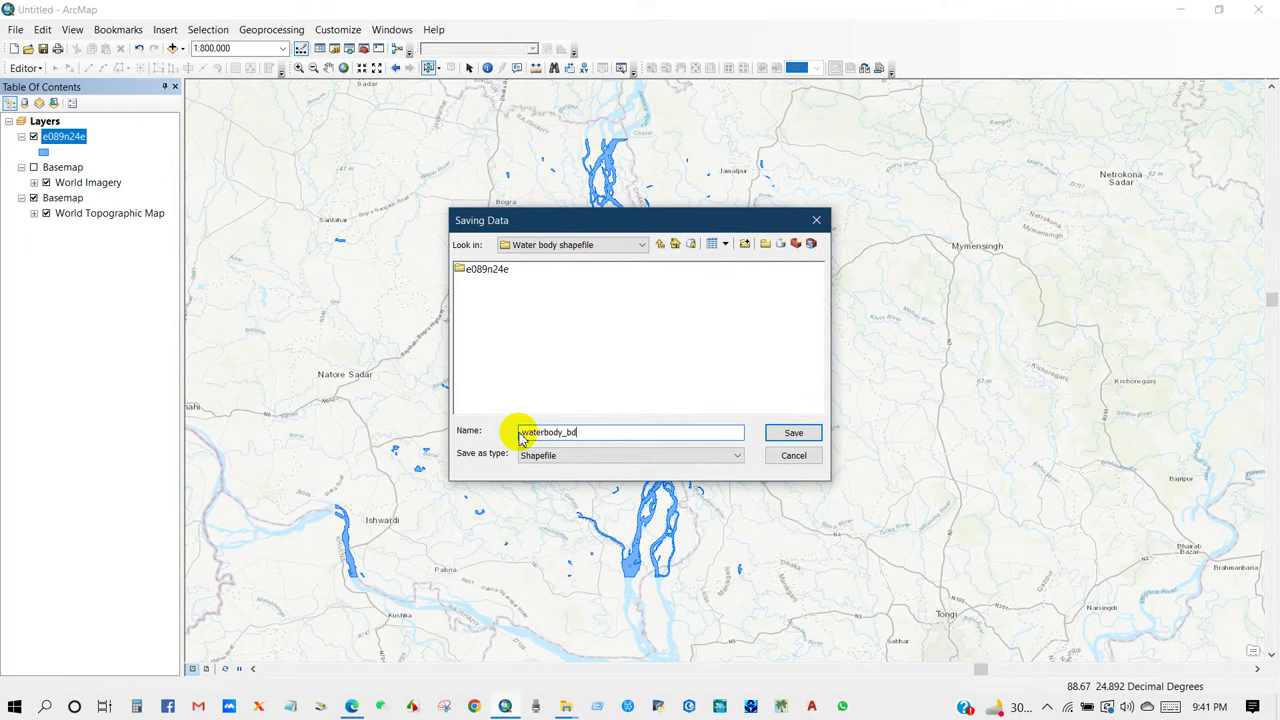
{"action": "left_click", "coordinate": [563, 455]}
{"action": "left_click", "coordinate": [563, 455]}
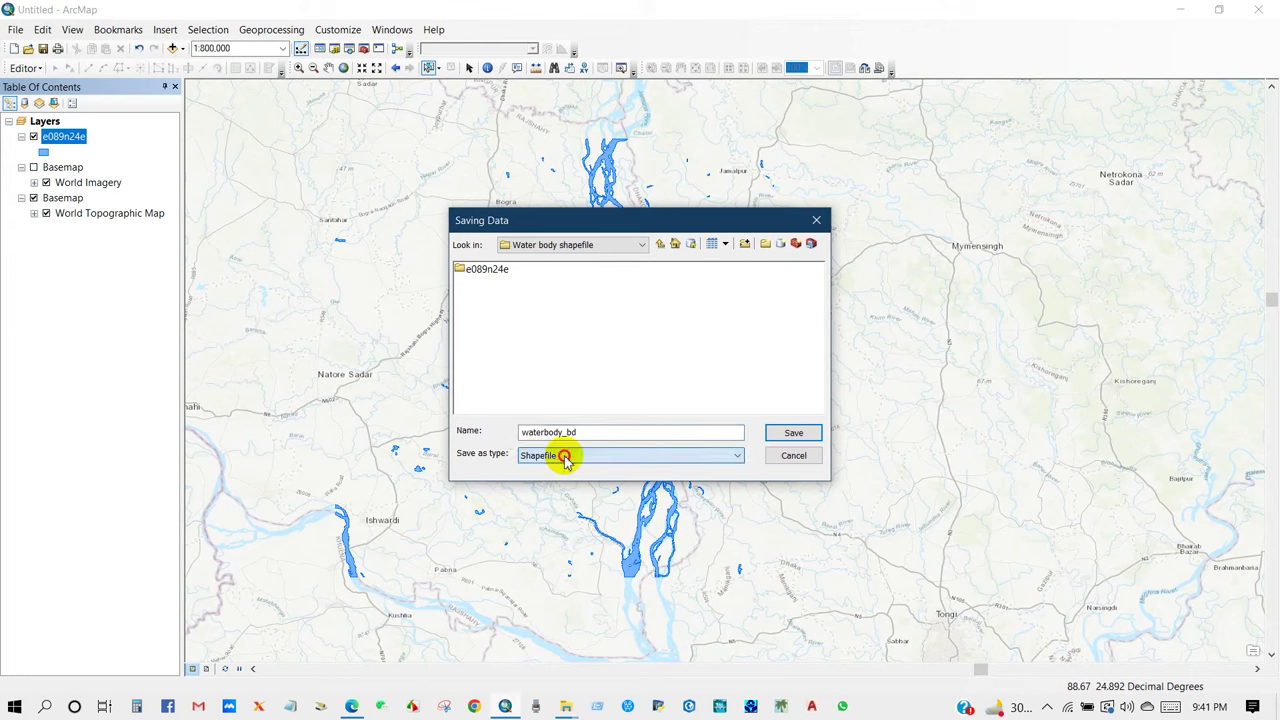
{"action": "left_click", "coordinate": [797, 431]}
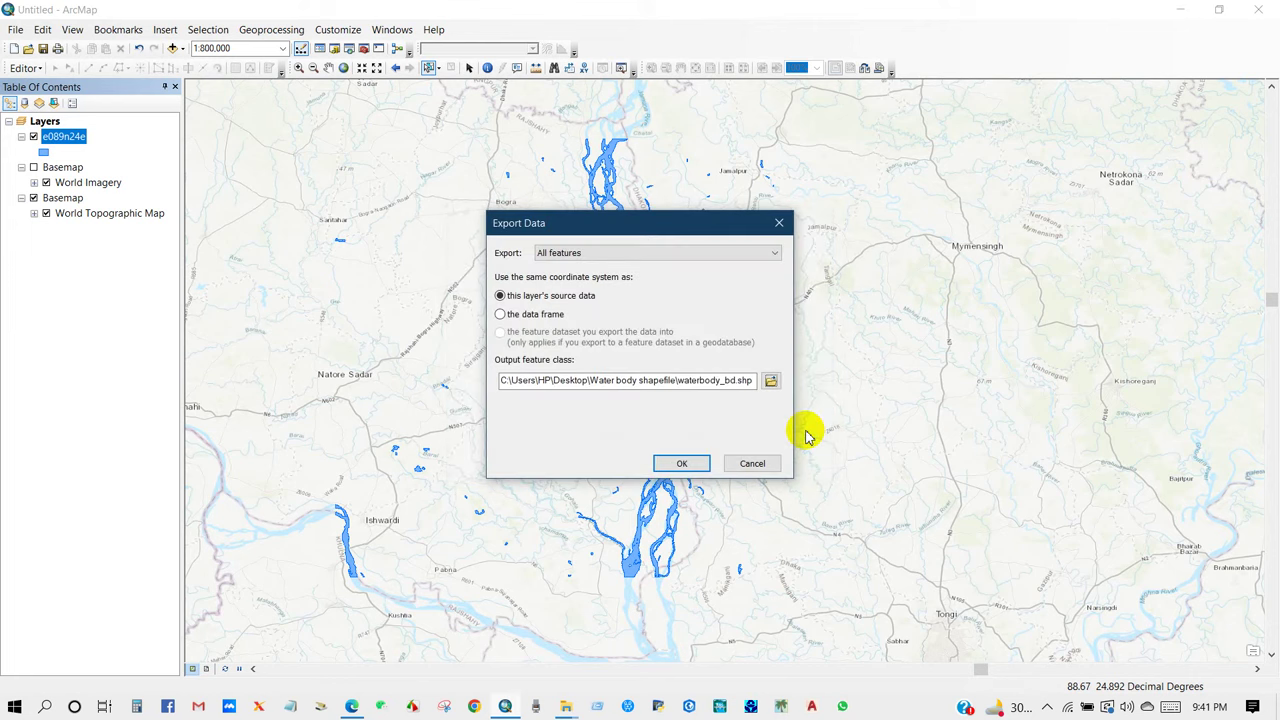
{"action": "left_click", "coordinate": [670, 466]}
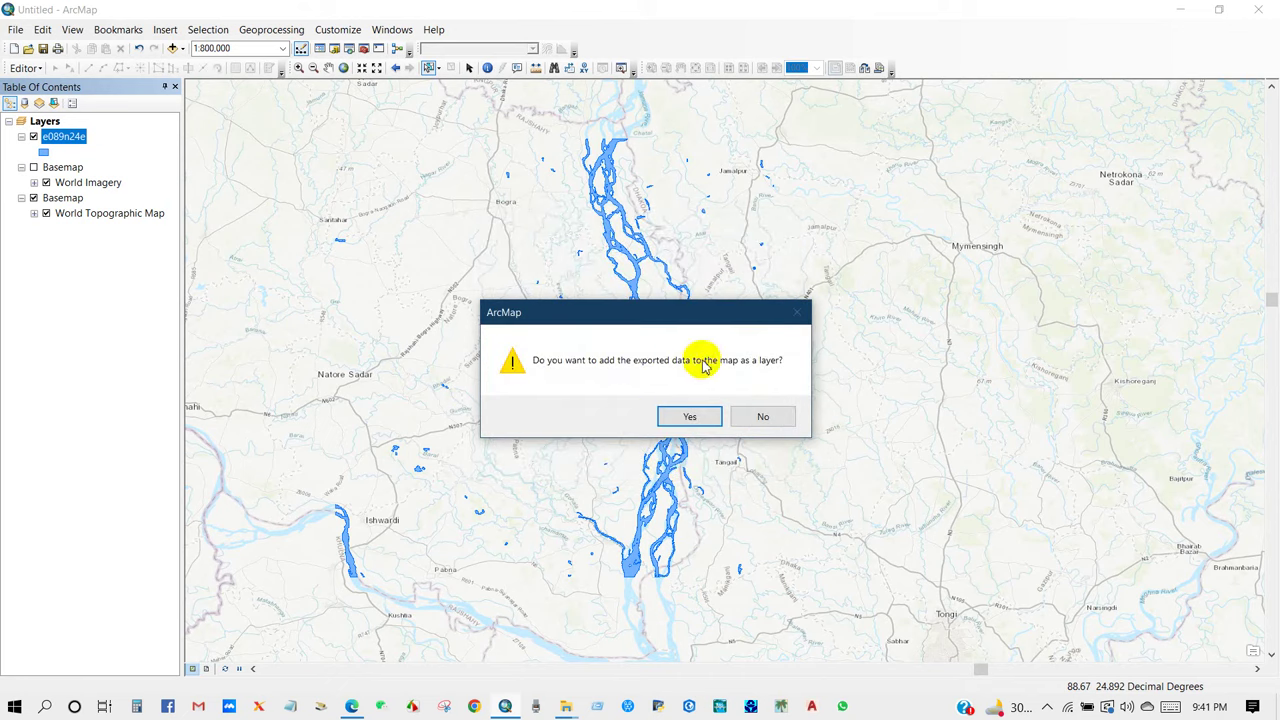
{"action": "left_click", "coordinate": [689, 417]}
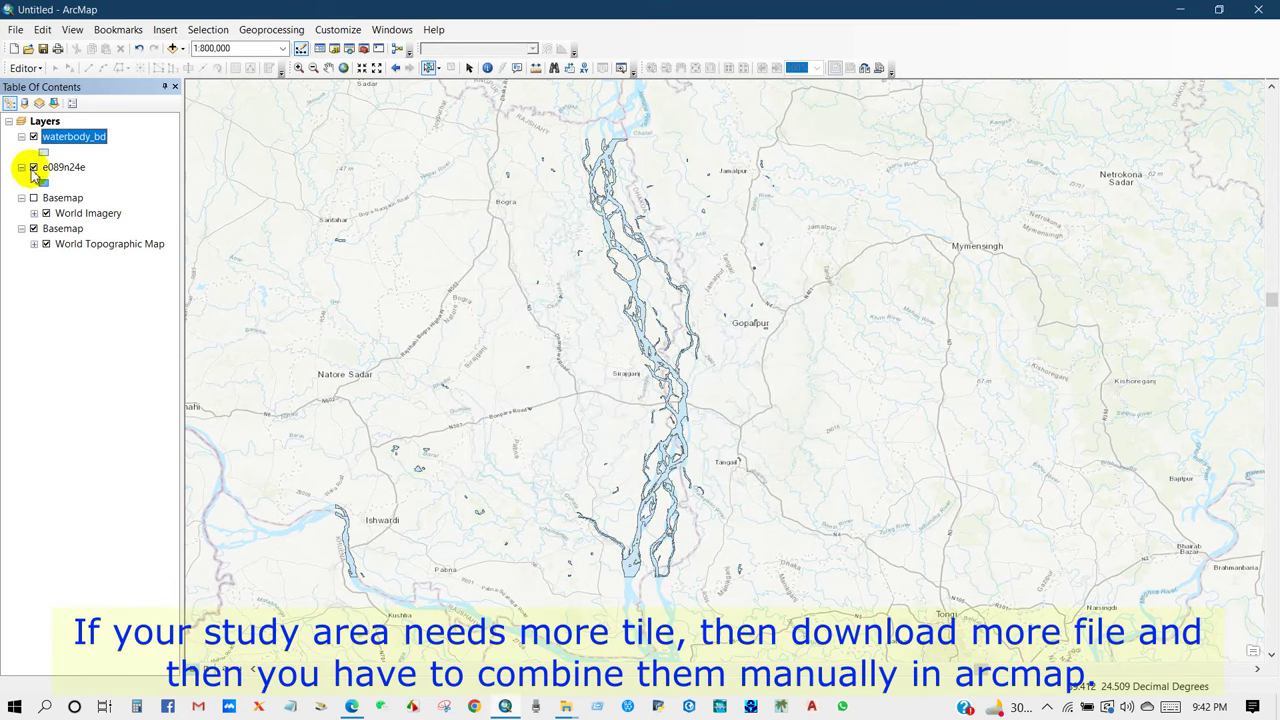
Step: Hide e089n24e and give waterbody_bd a bright blue fill and blue outline
{"action": "left_click", "coordinate": [34, 168]}
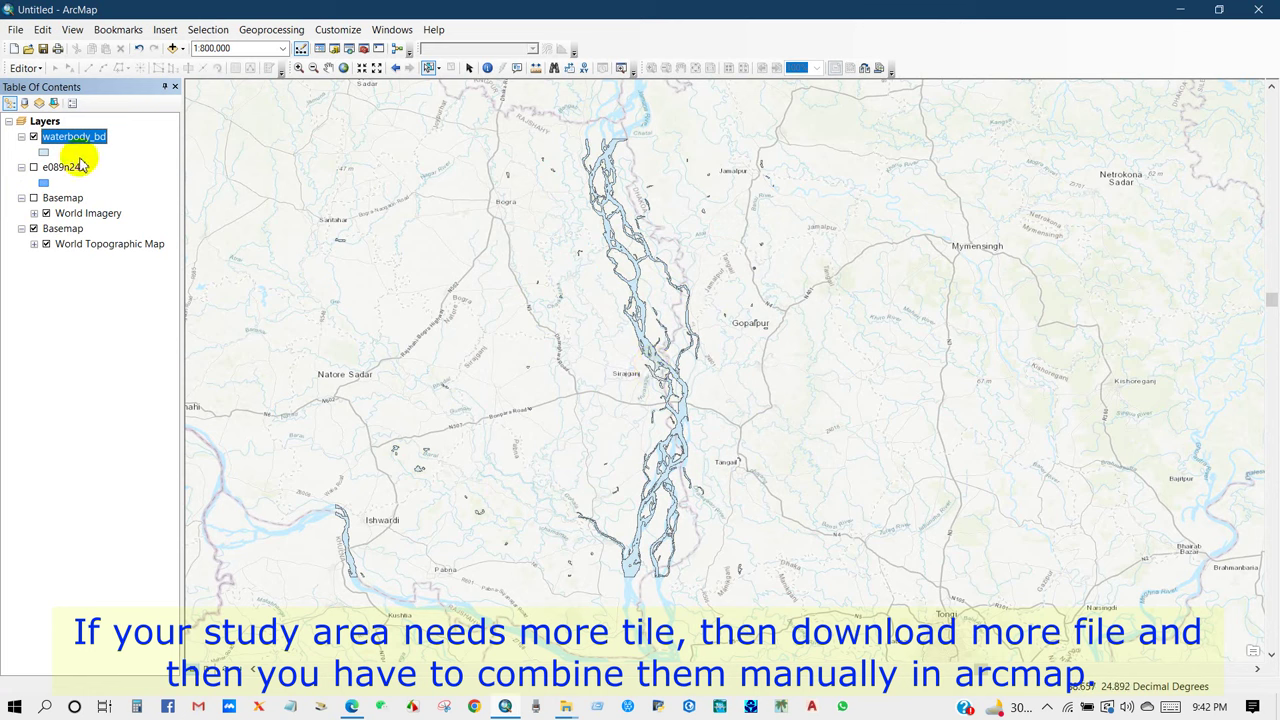
{"action": "left_click", "coordinate": [45, 154]}
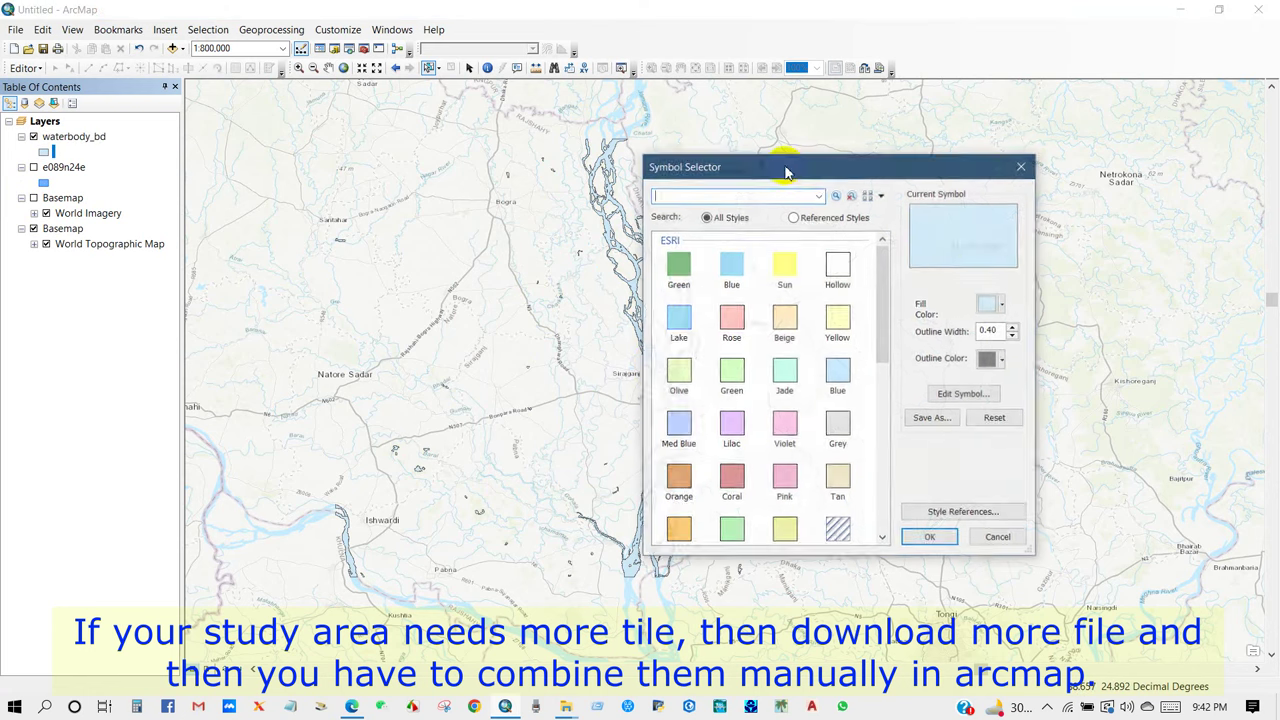
{"action": "left_click", "coordinate": [1003, 303]}
{"action": "left_click", "coordinate": [1094, 370]}
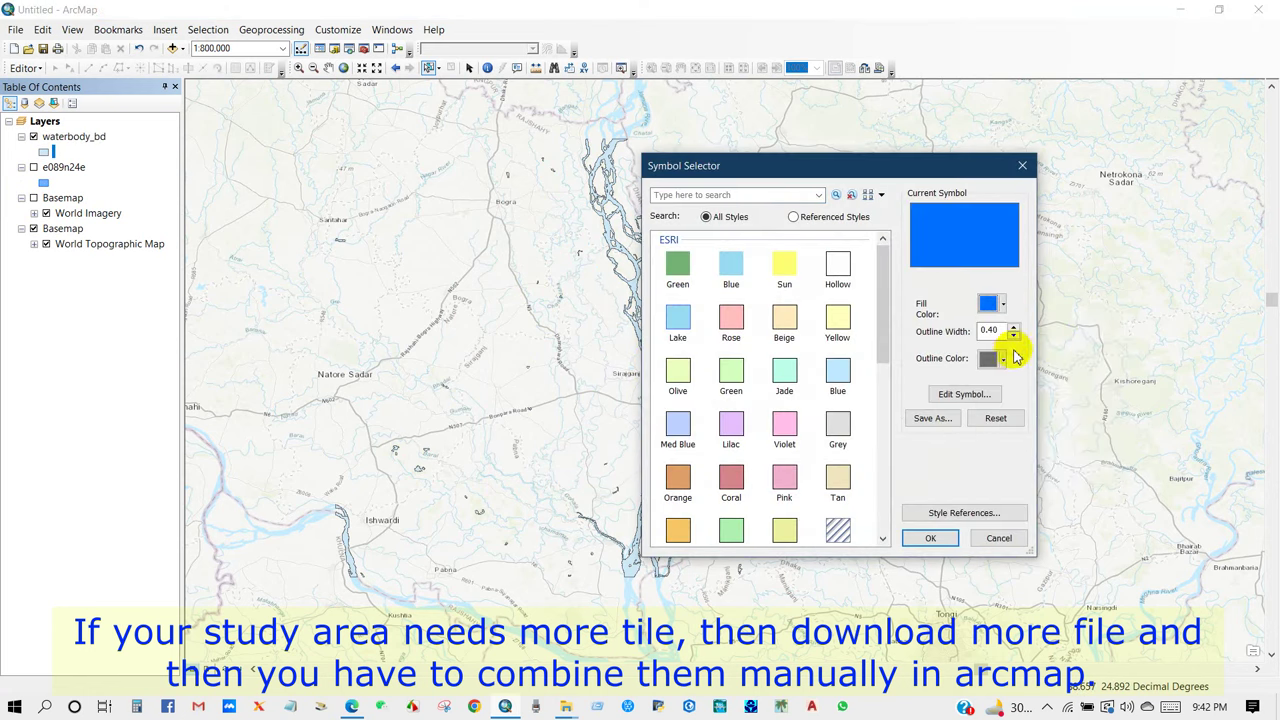
{"action": "left_click", "coordinate": [1004, 360]}
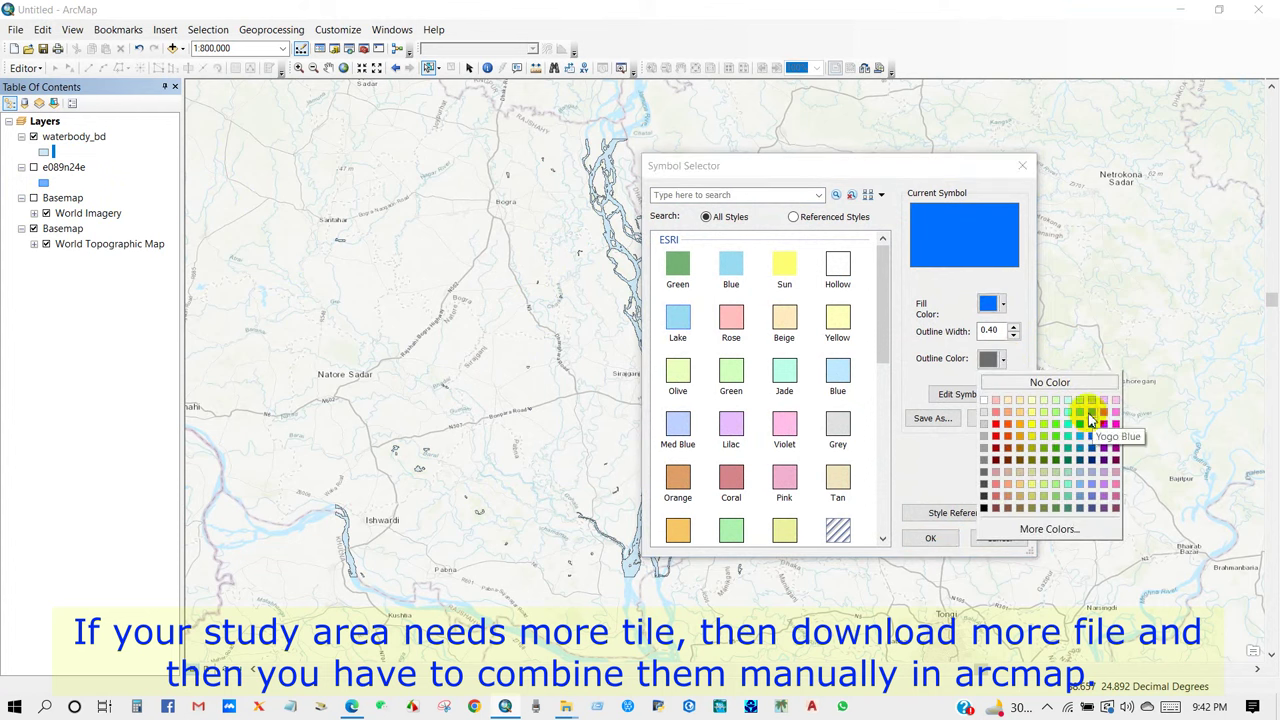
{"action": "left_click", "coordinate": [1090, 420]}
{"action": "left_click", "coordinate": [926, 537]}
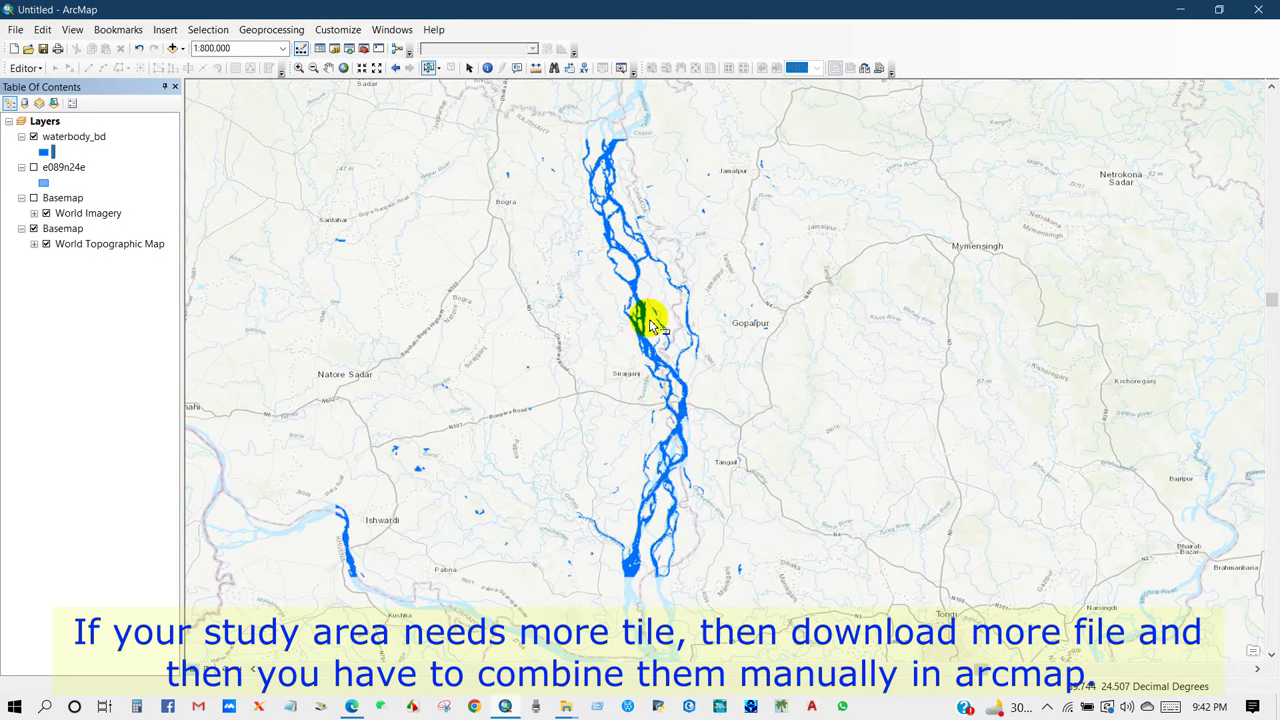
Step: Switch off both basemap layers so only the waterbody_bd polygons show
{"action": "scroll", "coordinate": [651, 357], "scroll_direction": "up", "scroll_amount": 1}
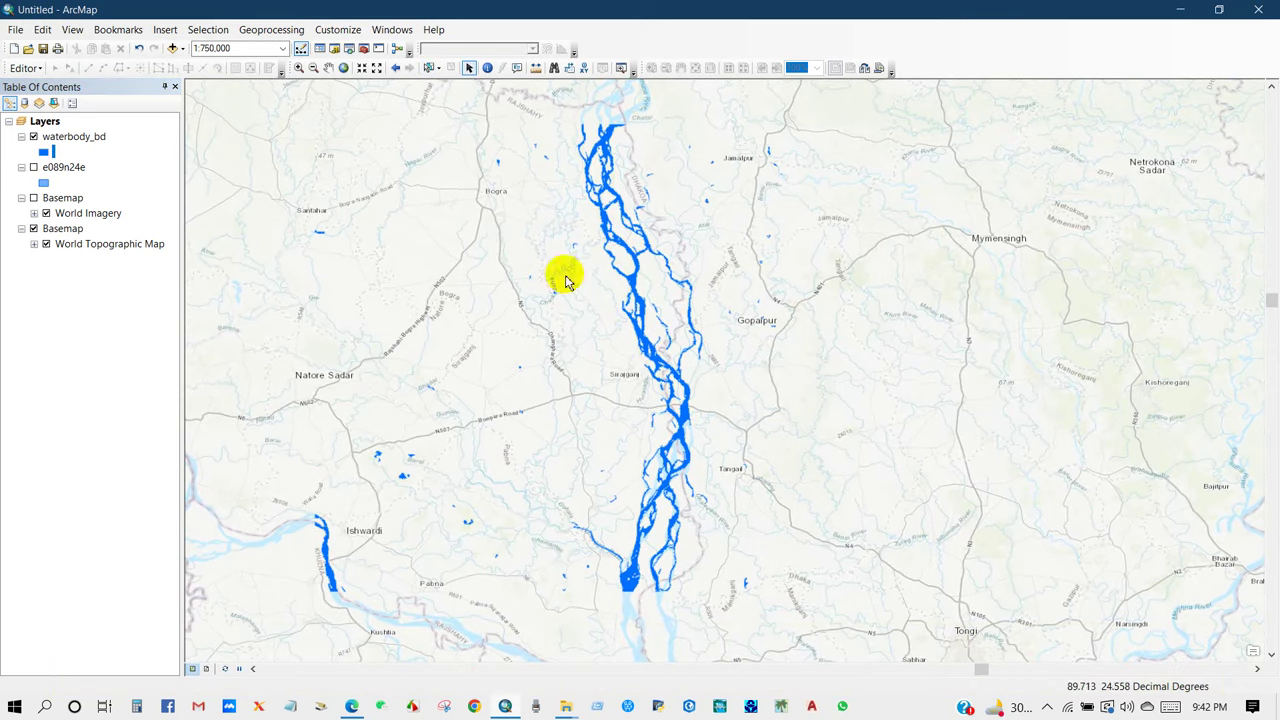
{"action": "left_click", "coordinate": [34, 137]}
{"action": "left_click", "coordinate": [34, 228]}
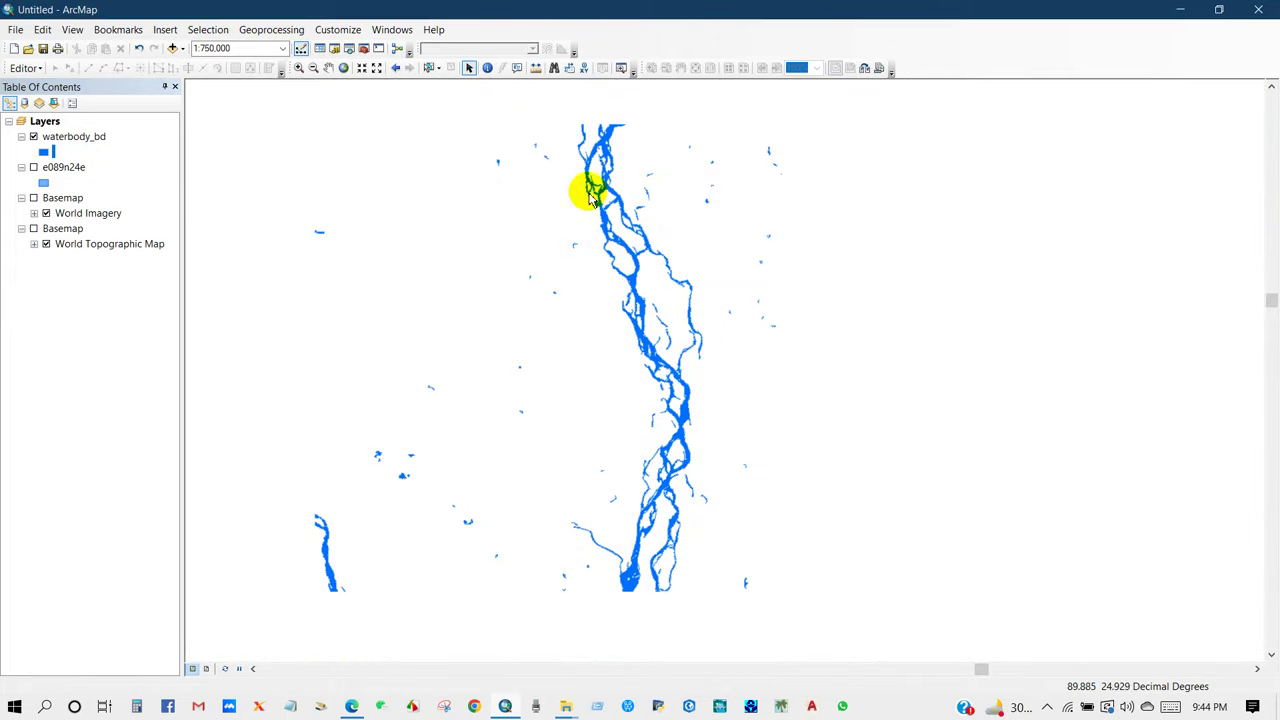
Step: Start an edit session on waterbody_bd in the Water body shapefile folder
{"action": "left_click", "coordinate": [24, 67]}
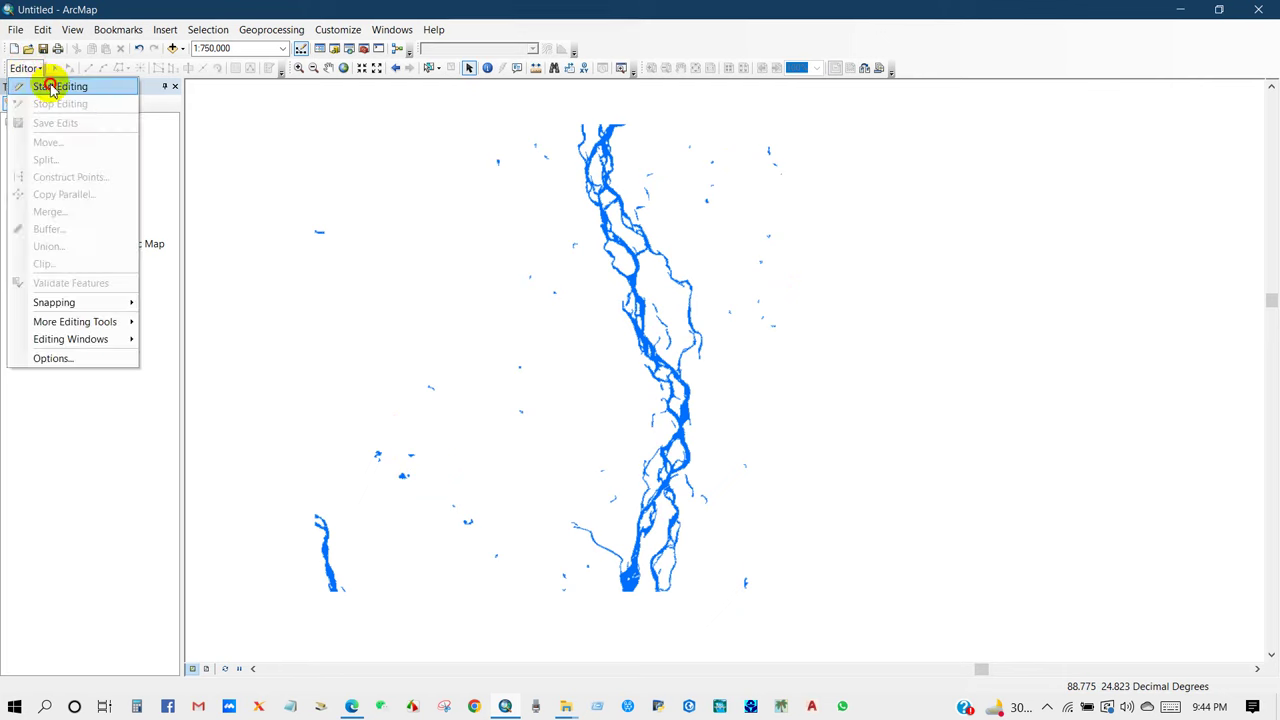
{"action": "left_click", "coordinate": [48, 86]}
{"action": "left_click", "coordinate": [521, 227]}
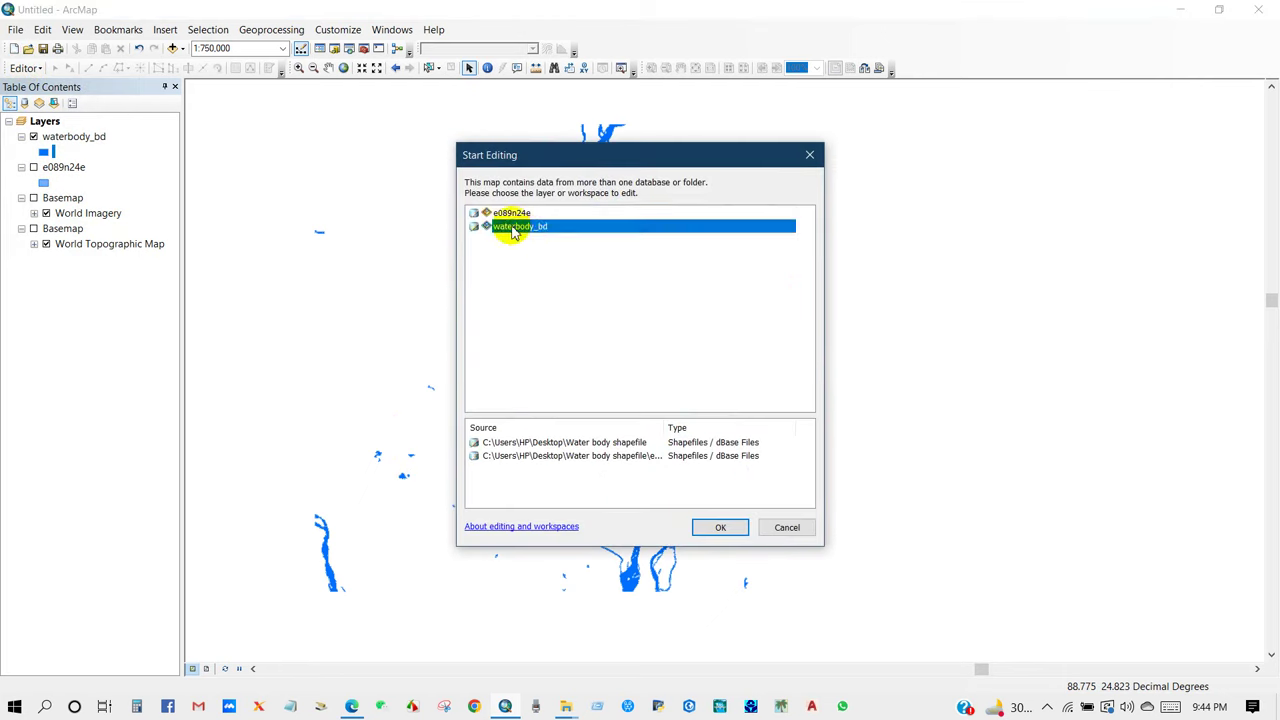
{"action": "left_click", "coordinate": [566, 443]}
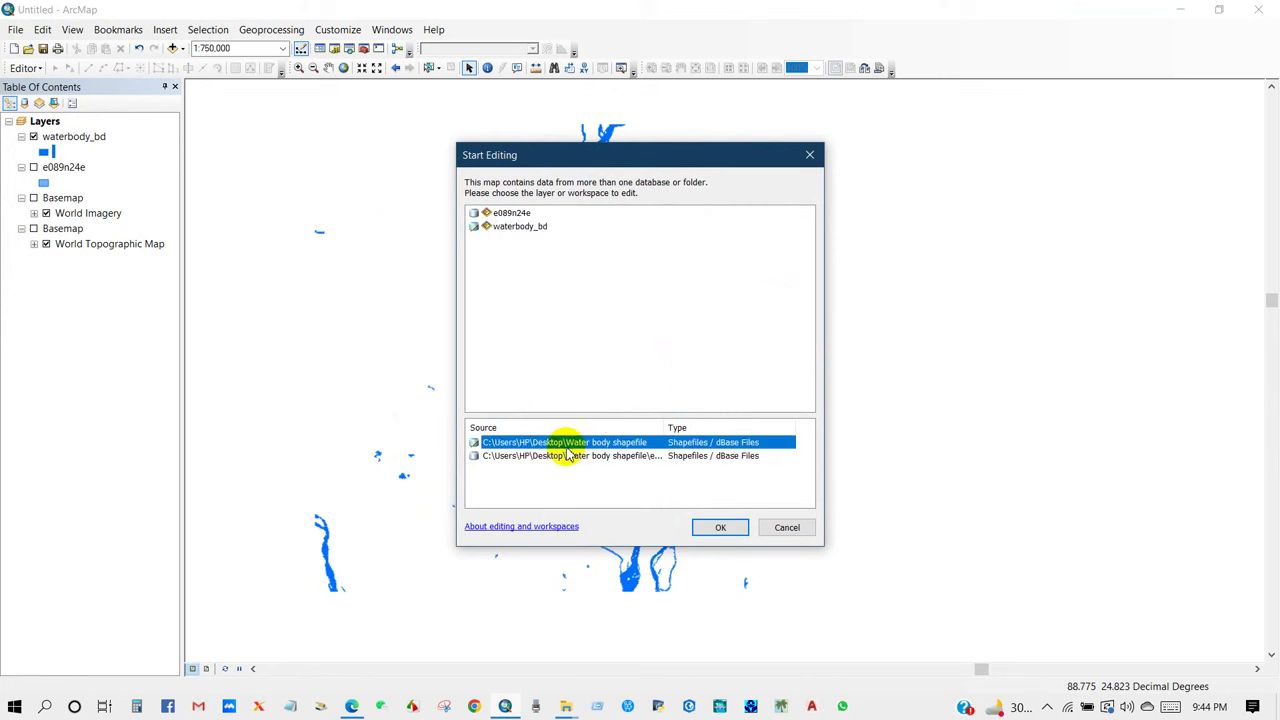
{"action": "left_click", "coordinate": [720, 529]}
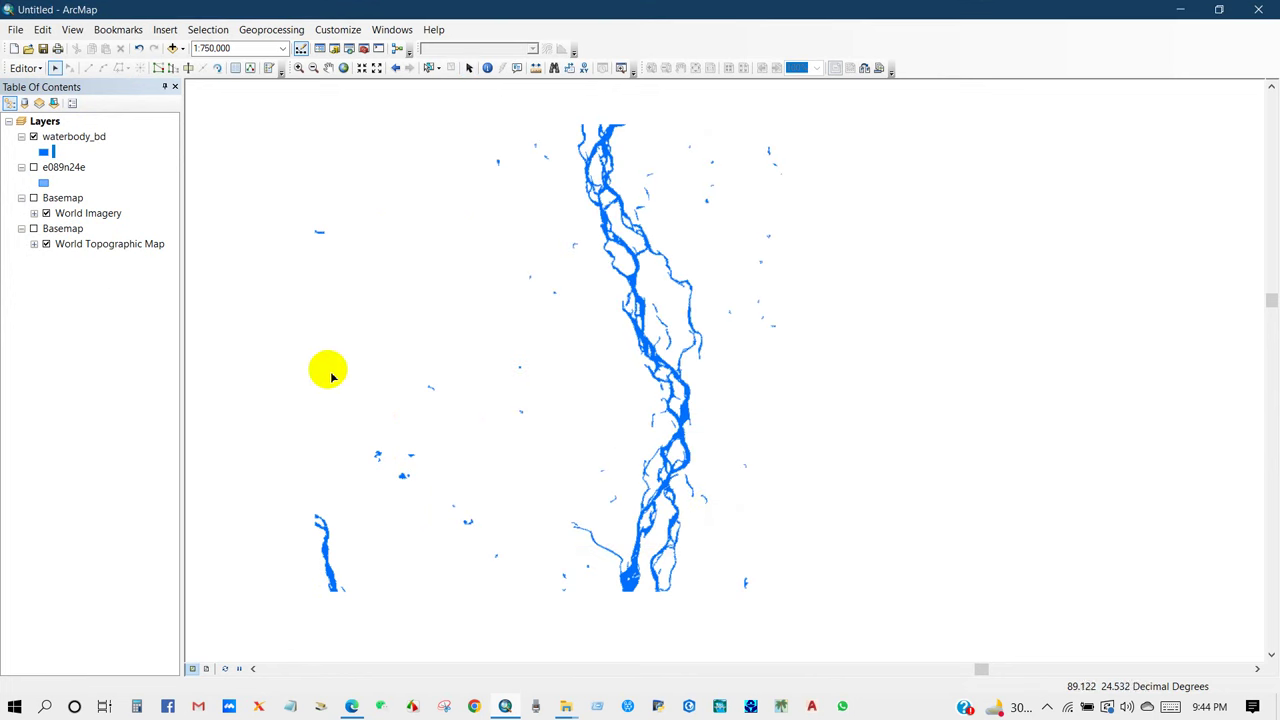
Step: Delete the 19 scattered stray features west of the river and two more to the northwest
{"action": "left_click", "coordinate": [558, 592]}
{"action": "left_click_drag", "start_coordinate": [558, 592], "coordinate": [561, 604]}
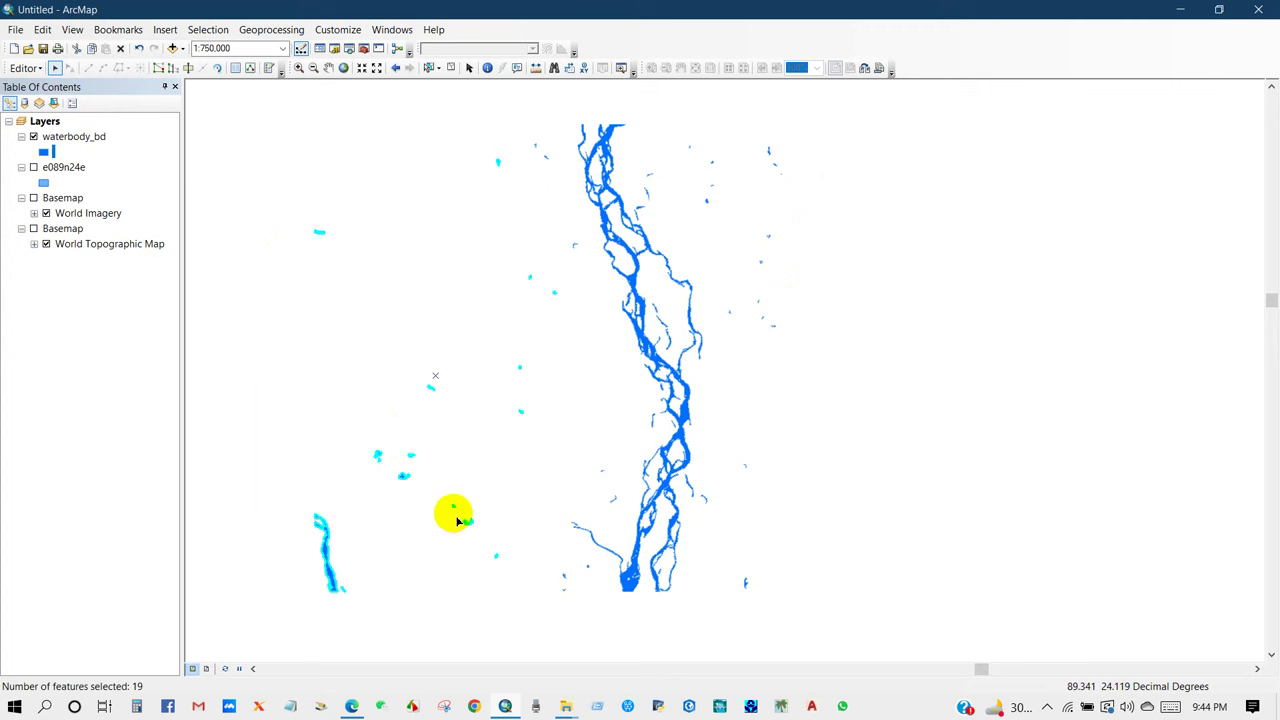
{"action": "right_click", "coordinate": [402, 480]}
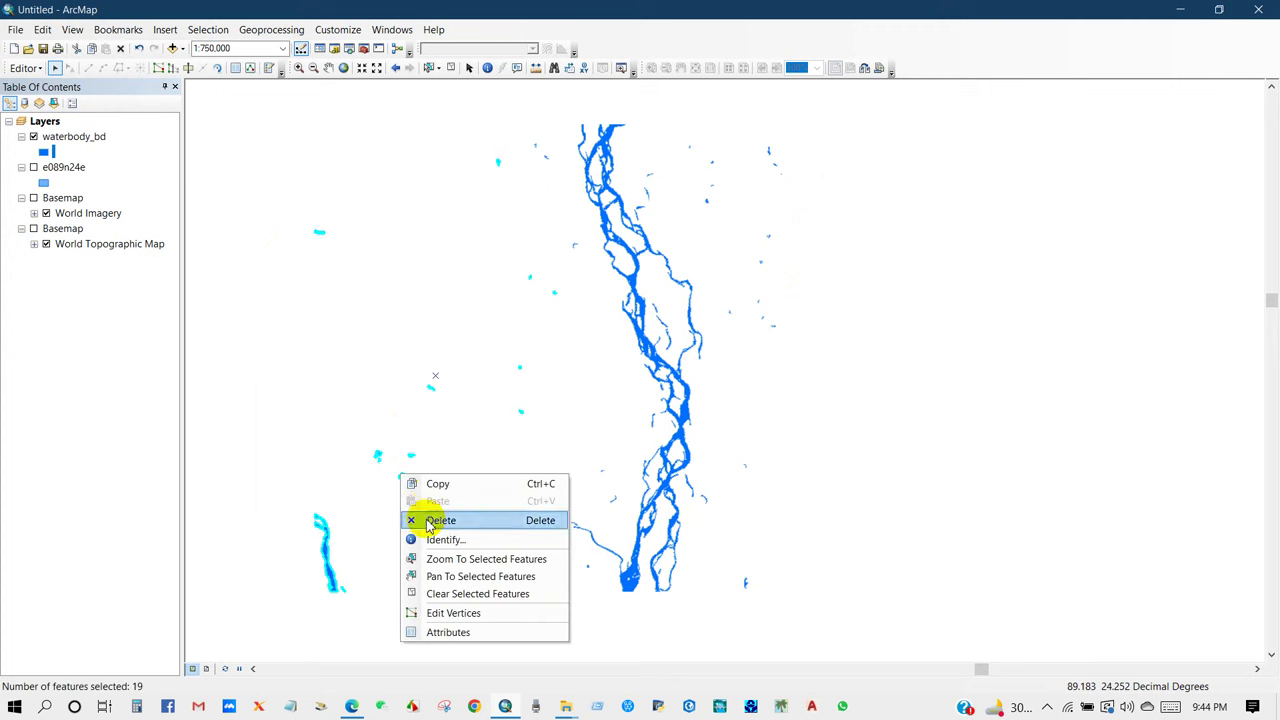
{"action": "left_click", "coordinate": [420, 518]}
{"action": "left_click_drag", "start_coordinate": [526, 128], "coordinate": [546, 174]}
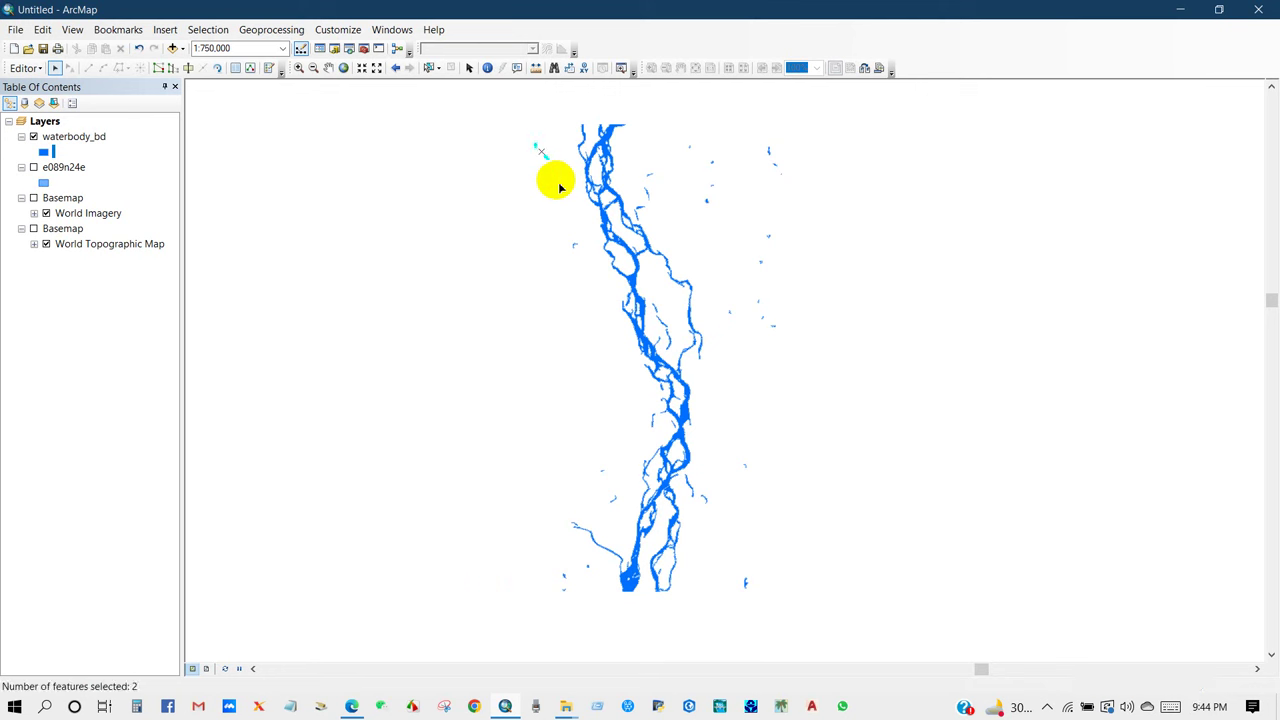
{"action": "right_click", "coordinate": [541, 170]}
{"action": "left_click", "coordinate": [565, 210]}
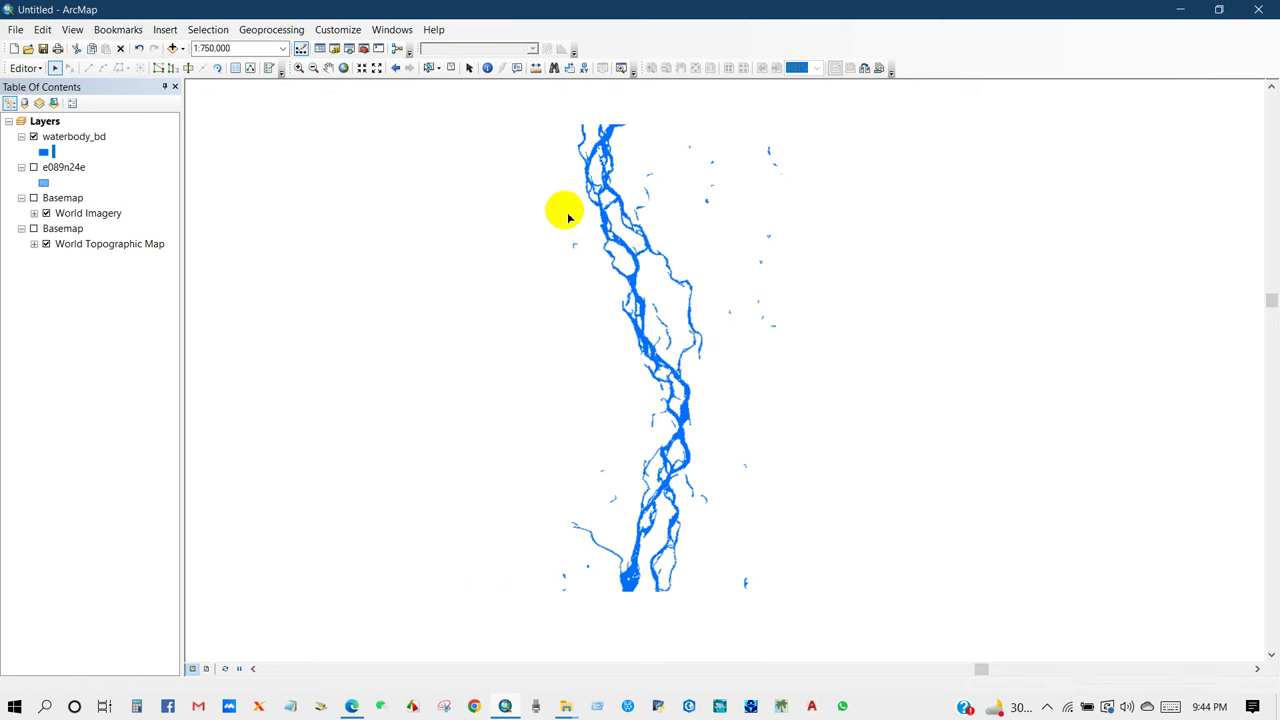
Step: Open the waterbody_bd attribute table, inspect records FID 7 and 15, then close it
{"action": "right_click", "coordinate": [50, 140]}
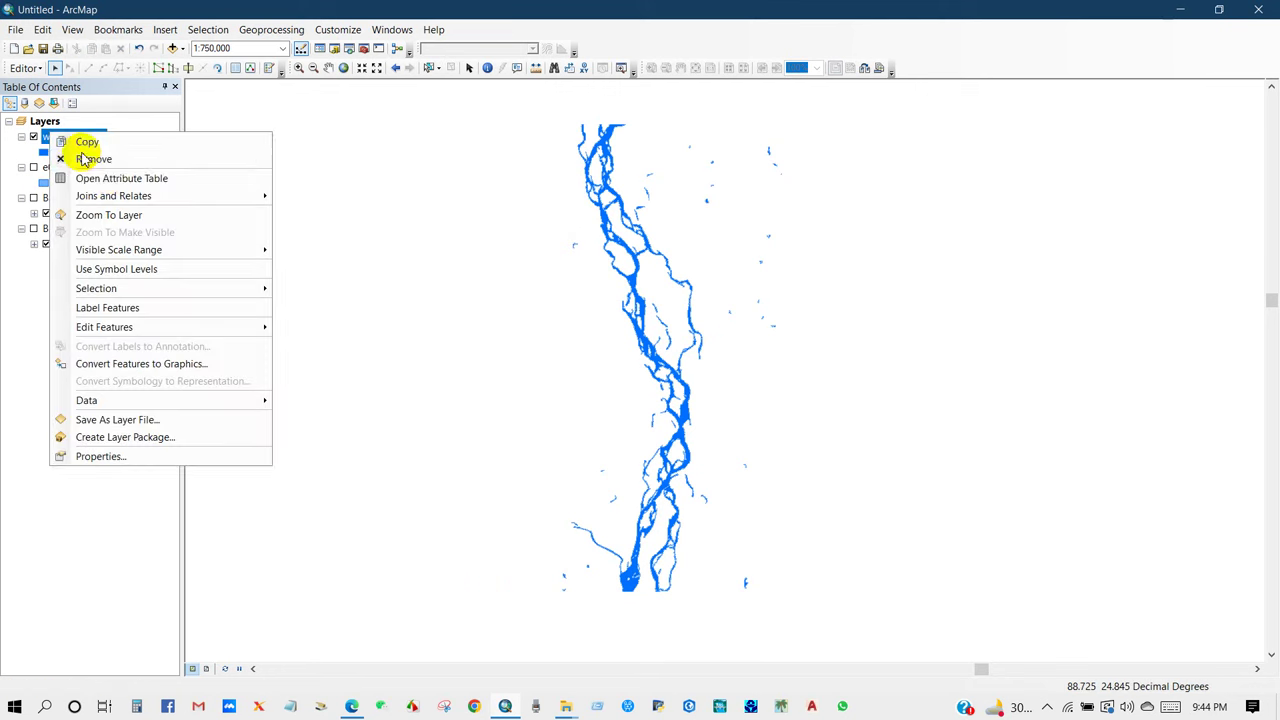
{"action": "left_click", "coordinate": [105, 177]}
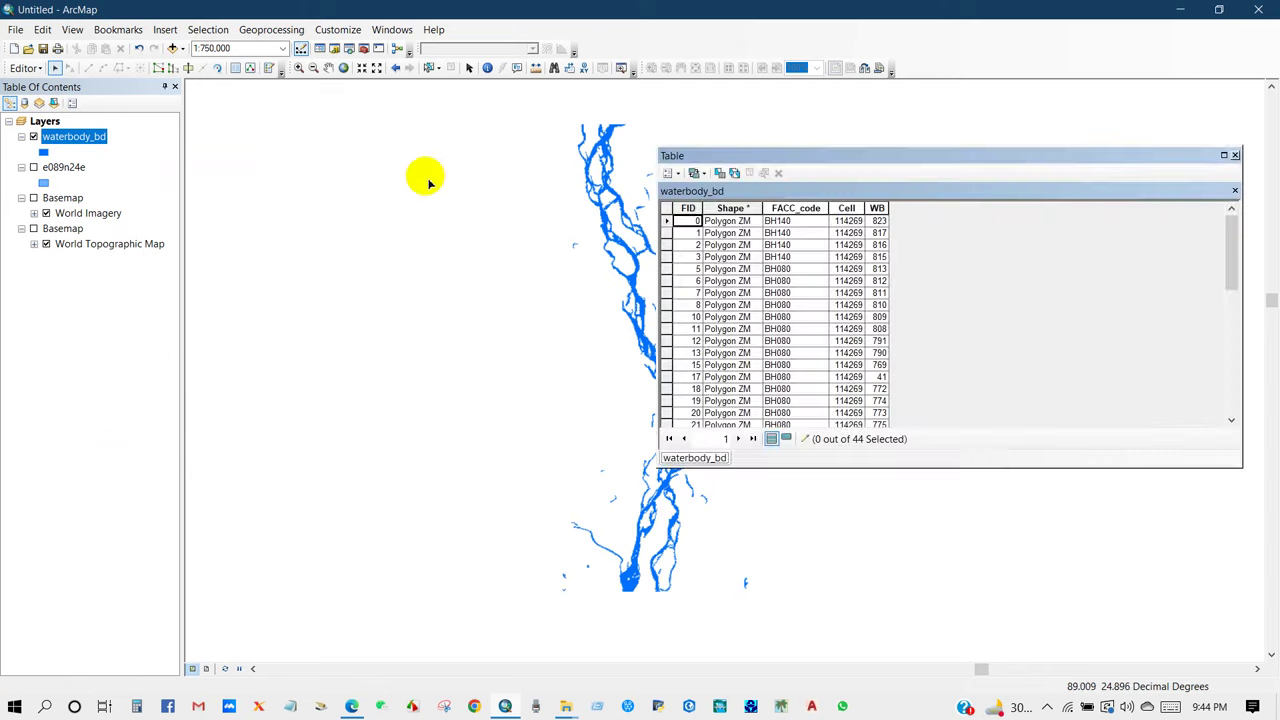
{"action": "left_click", "coordinate": [665, 293]}
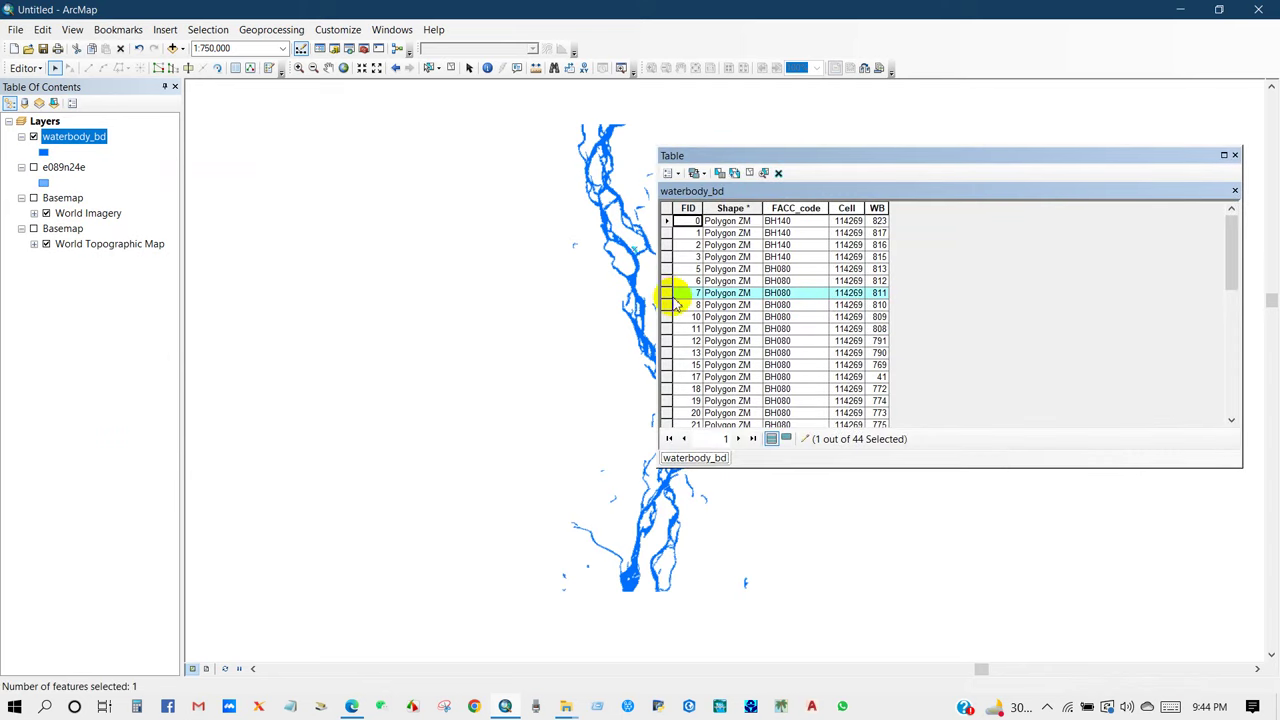
{"action": "left_click", "coordinate": [665, 364]}
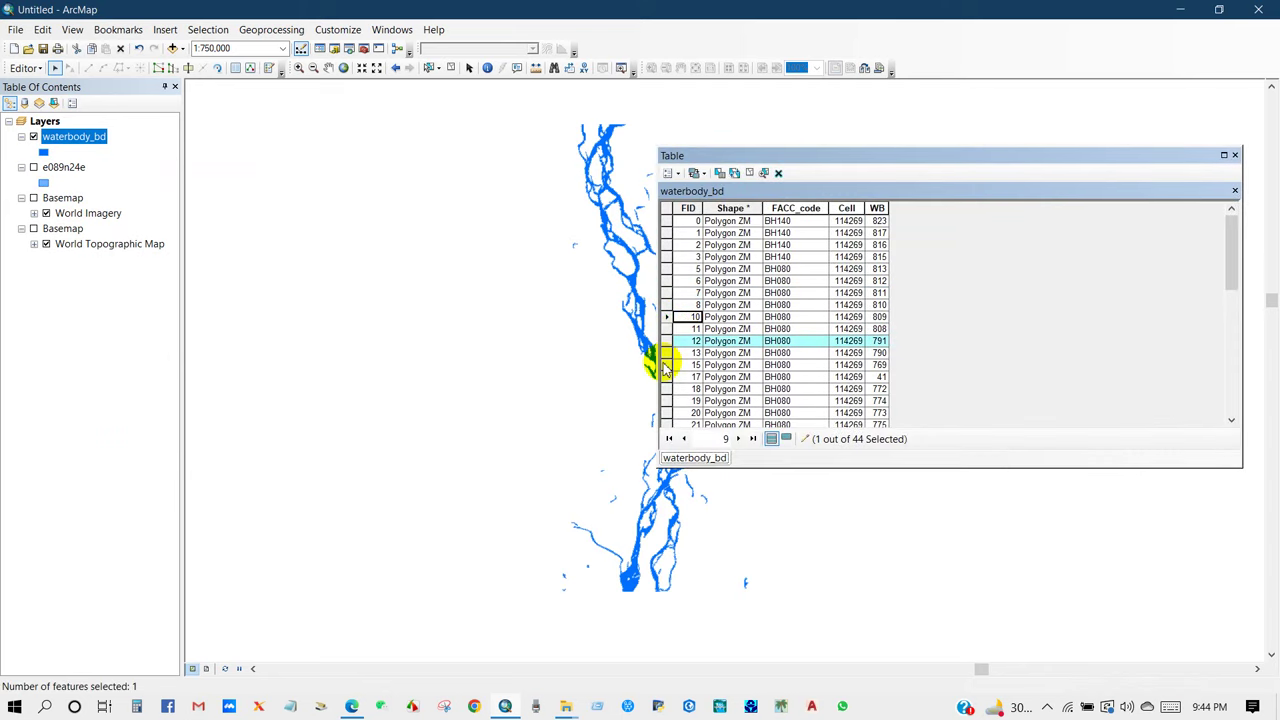
{"action": "left_click", "coordinate": [1236, 157]}
Step: Select and delete eight small stray features northeast of the river
{"action": "left_click_drag", "start_coordinate": [684, 126], "coordinate": [823, 236]}
{"action": "left_click", "coordinate": [795, 218]}
{"action": "scroll", "coordinate": [760, 320], "scroll_direction": "up", "scroll_amount": 1}
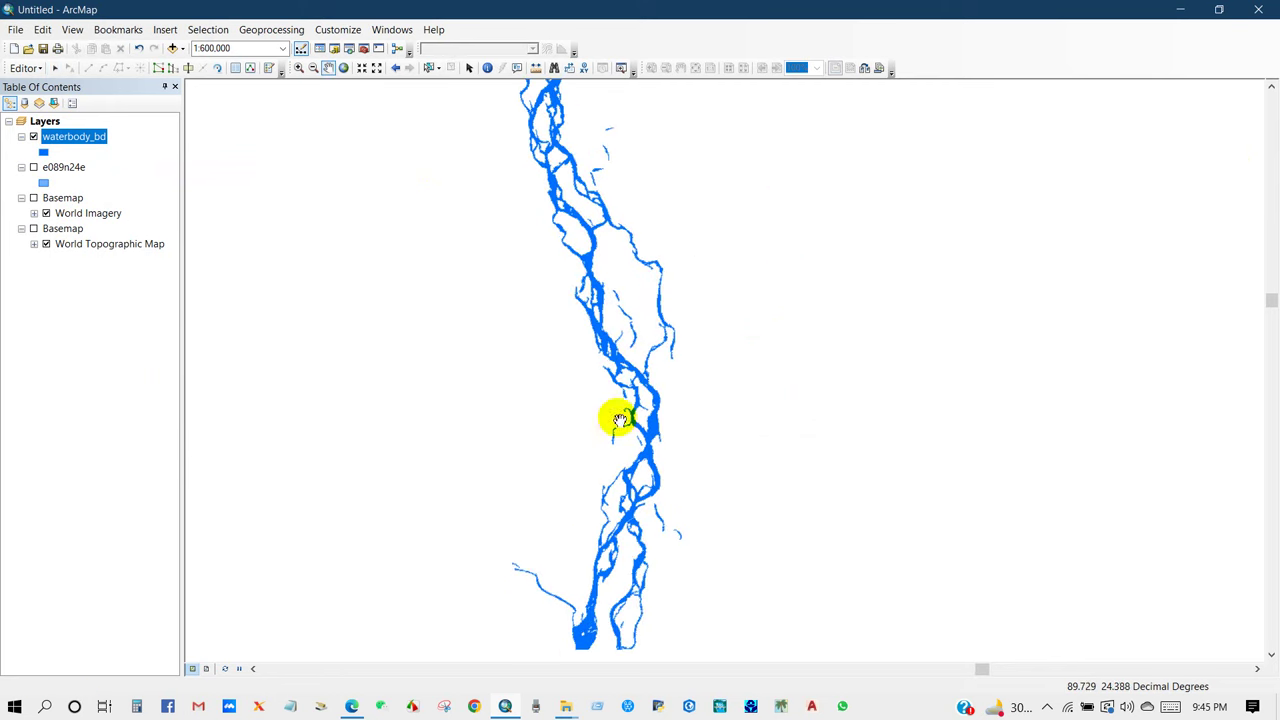
Step: Turn the World Topographic Map basemap back on, zoom out, and switch to layout view
{"action": "left_click", "coordinate": [33, 229]}
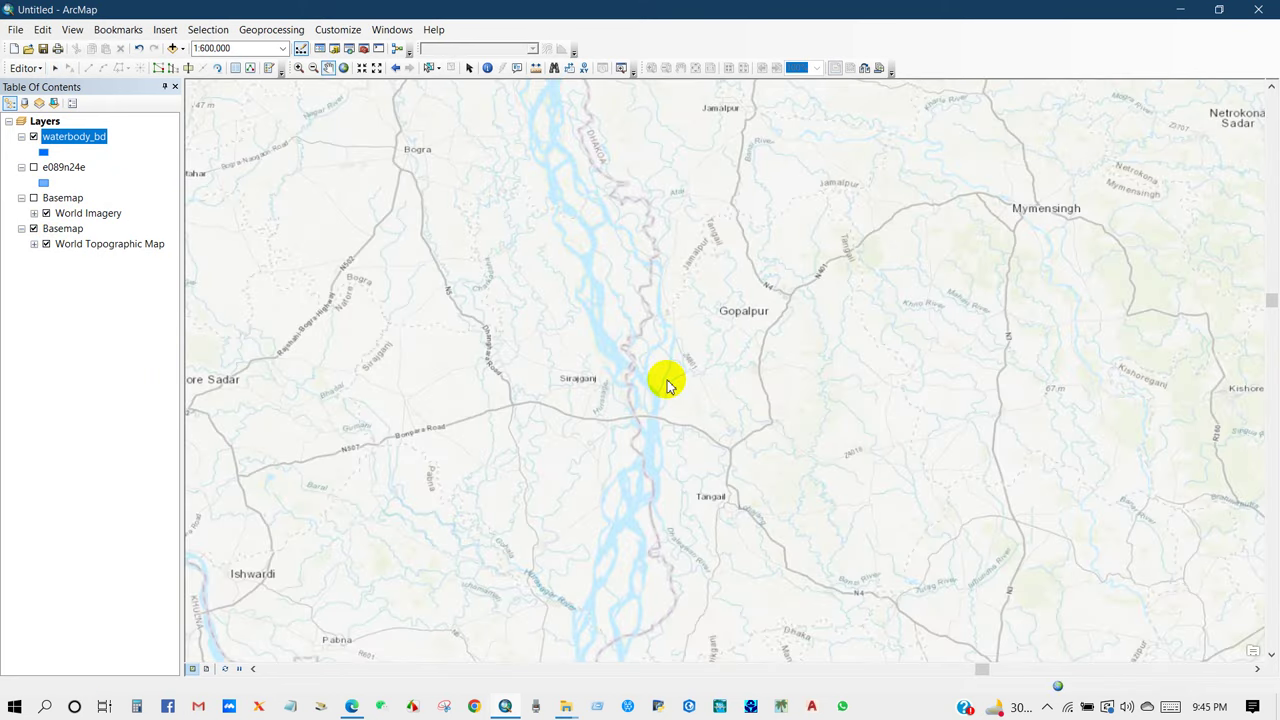
{"action": "scroll", "coordinate": [656, 390], "scroll_direction": "down", "scroll_amount": 1}
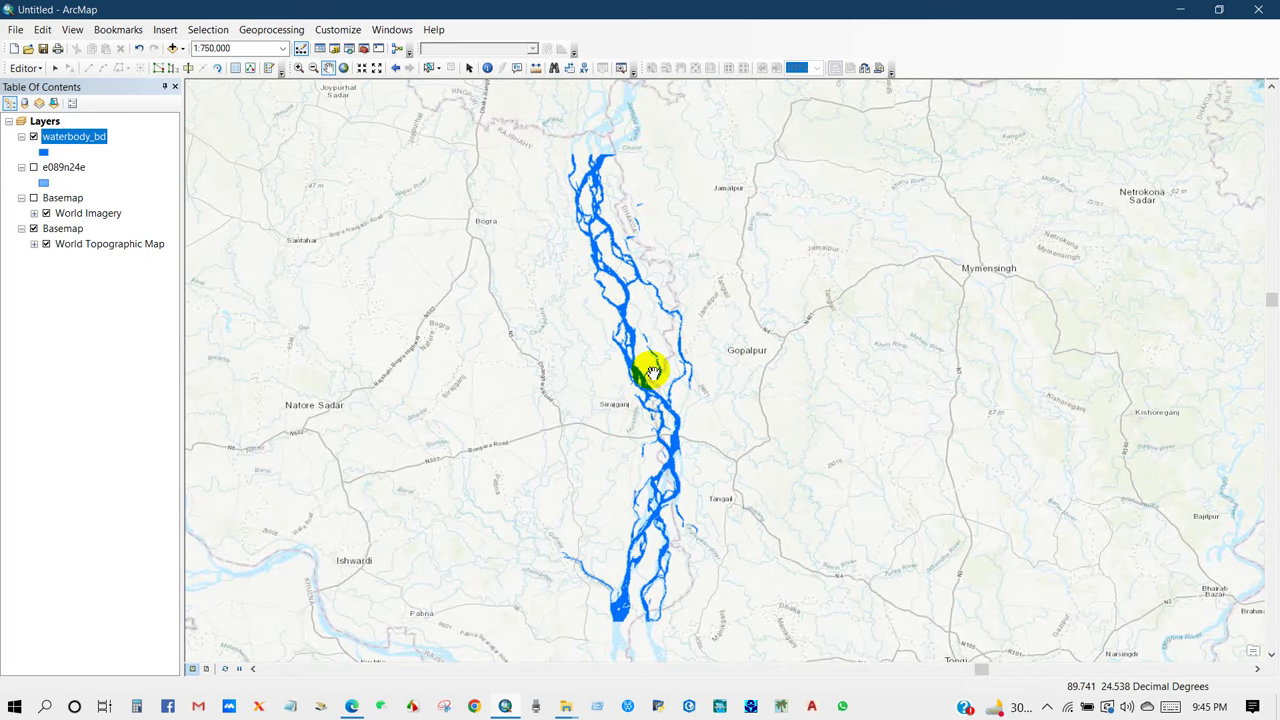
{"action": "left_click", "coordinate": [206, 670]}
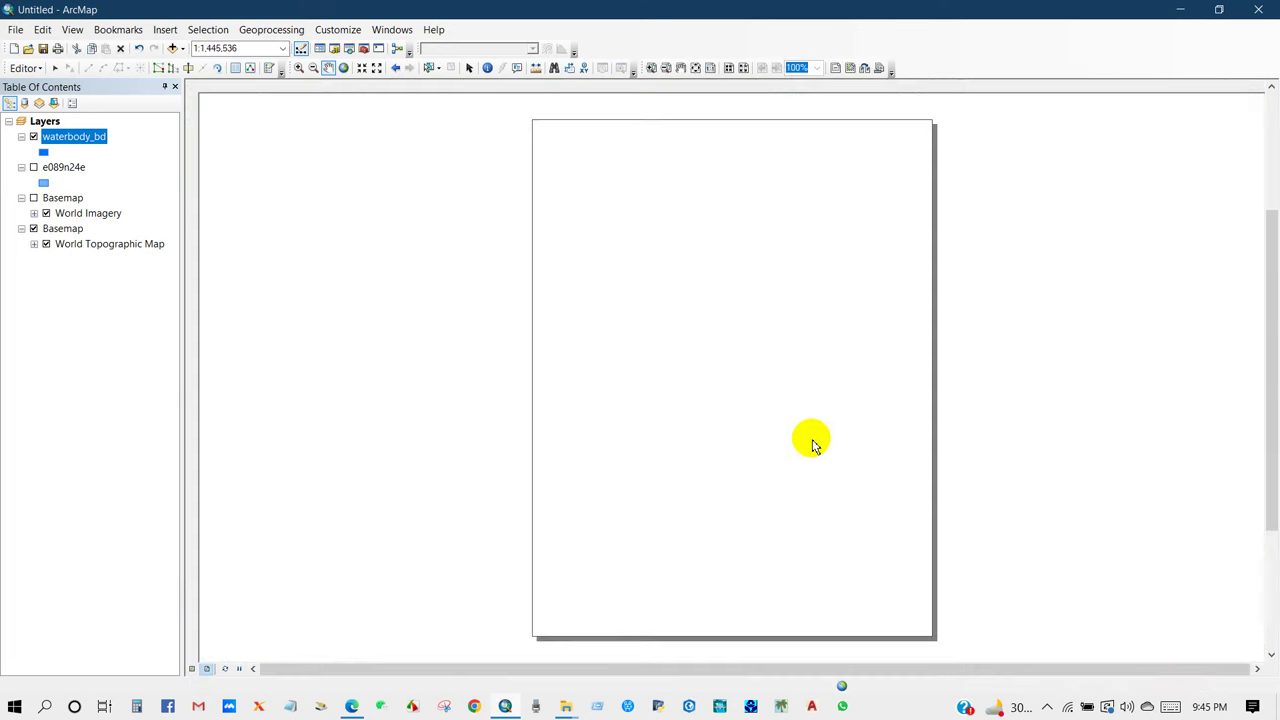